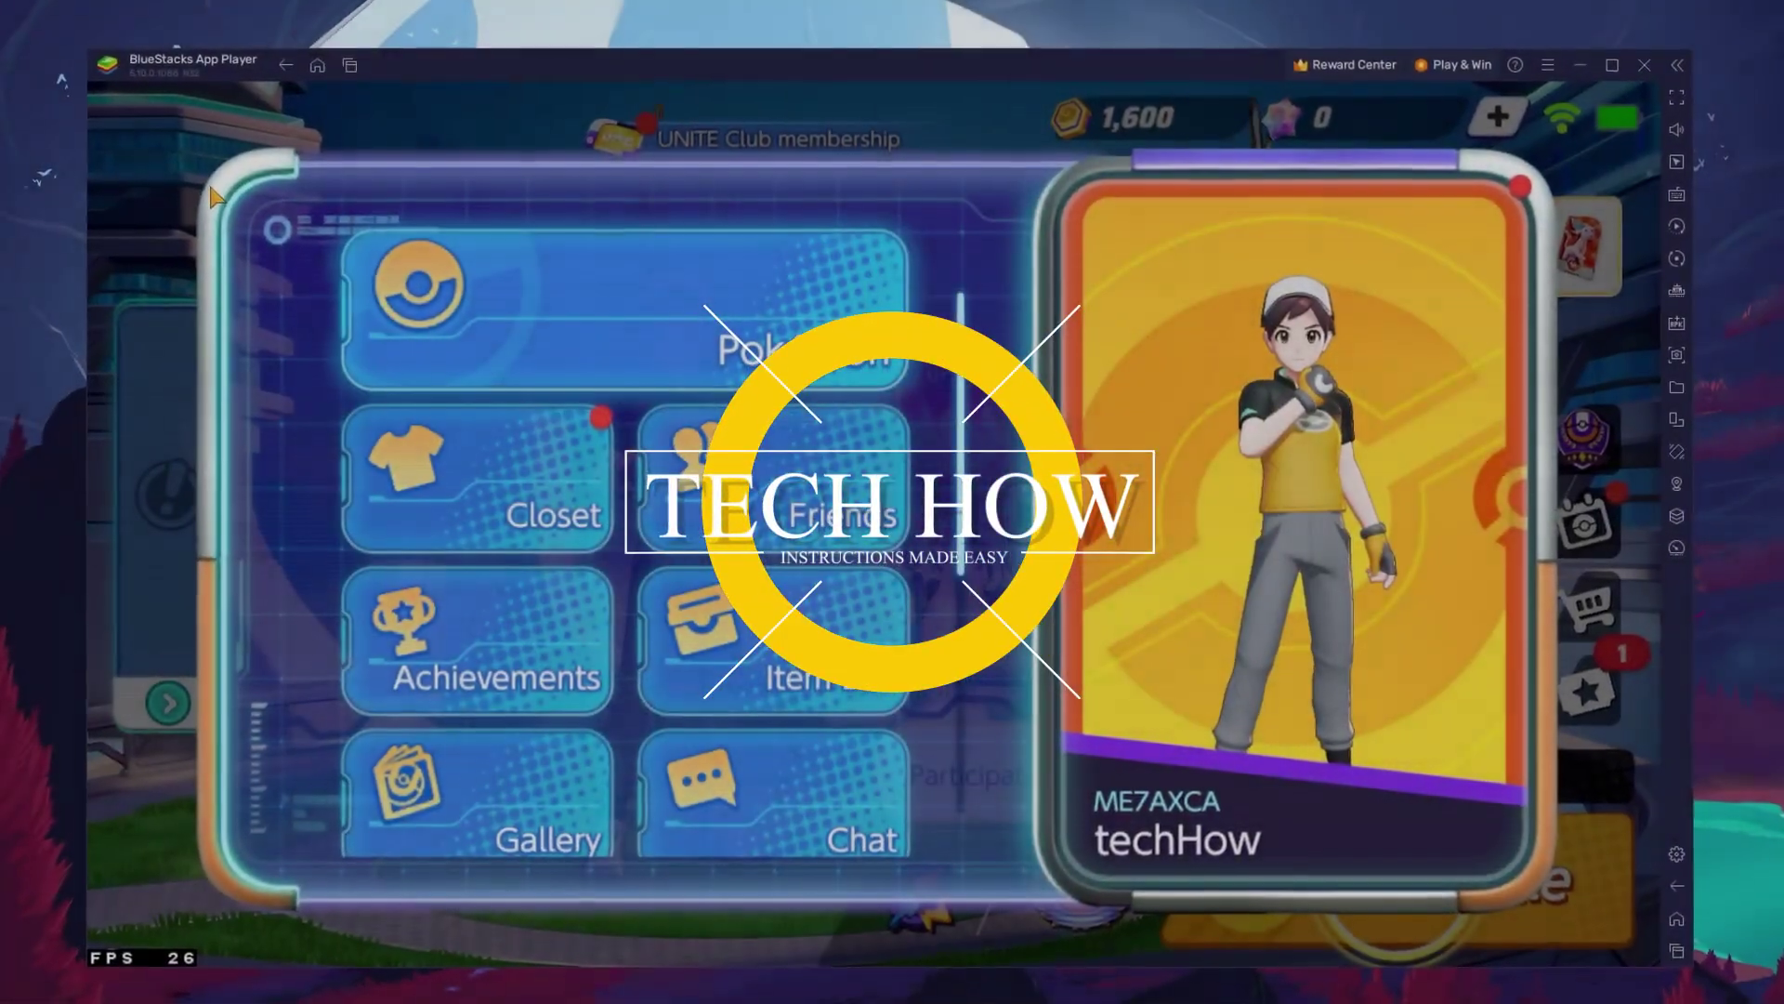
Step: Back out of Pokémon UNITE's collection and main menu to the Android home screen
{"action": "left_click", "coordinate": [448, 279]}
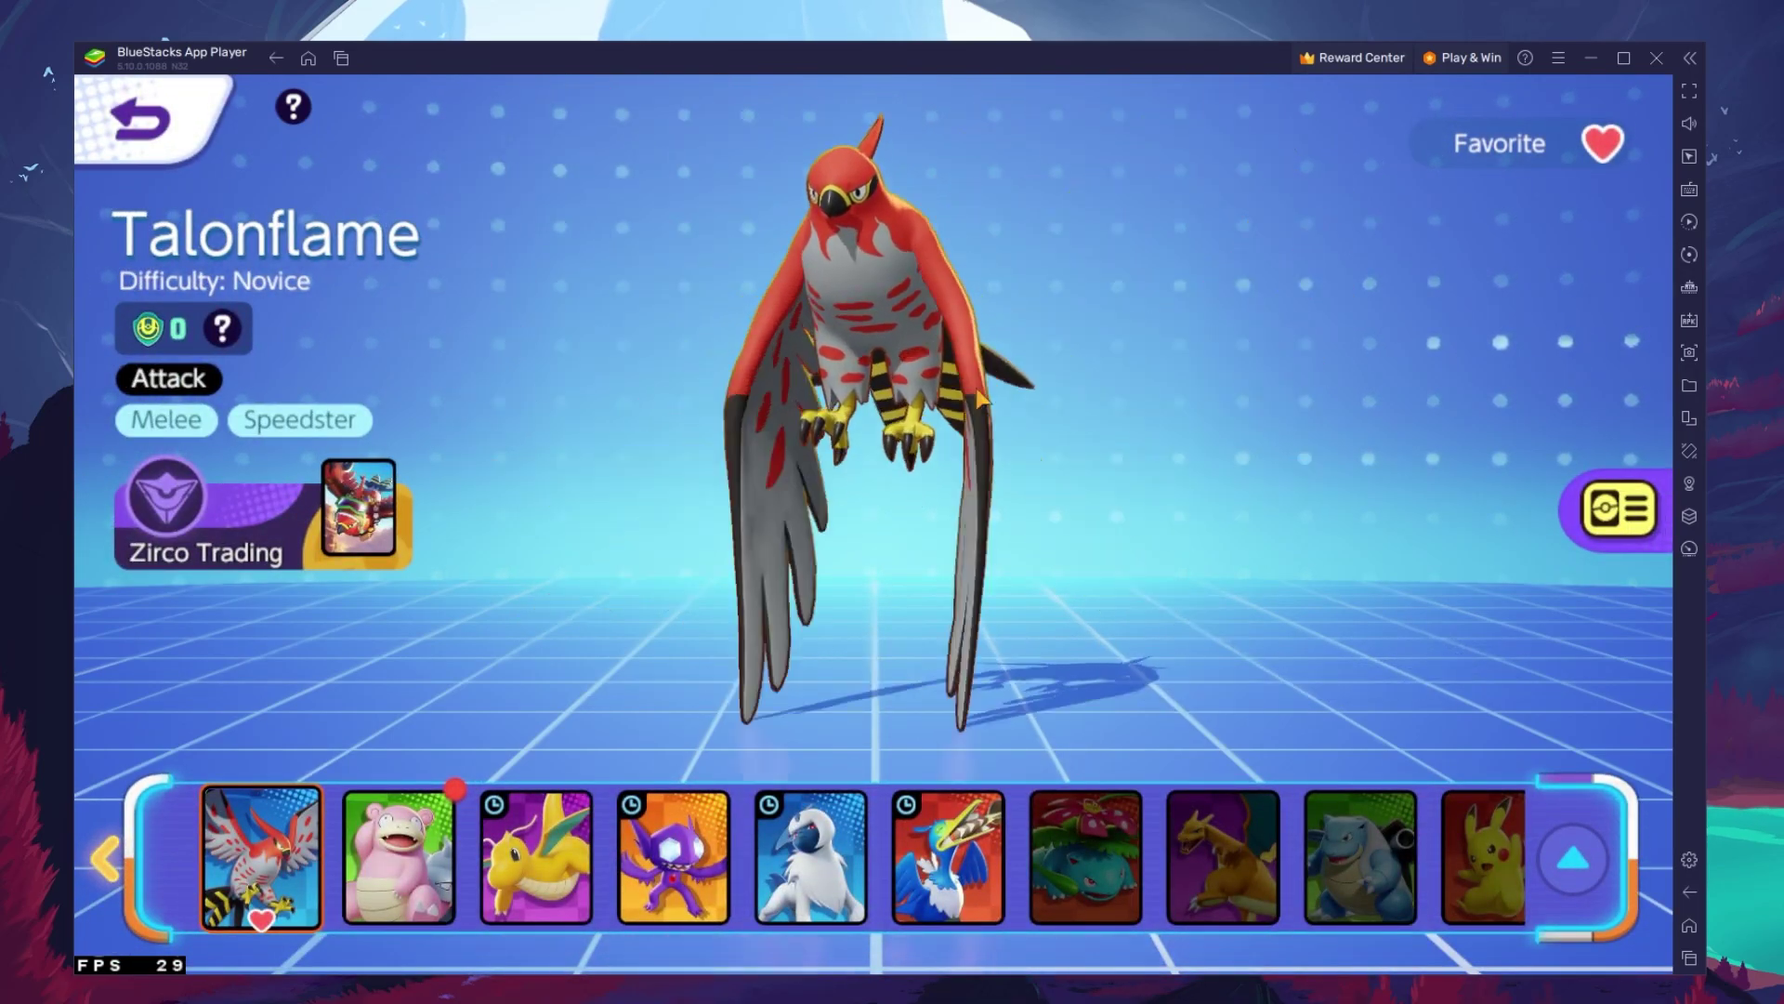
{"action": "left_click", "coordinate": [130, 122]}
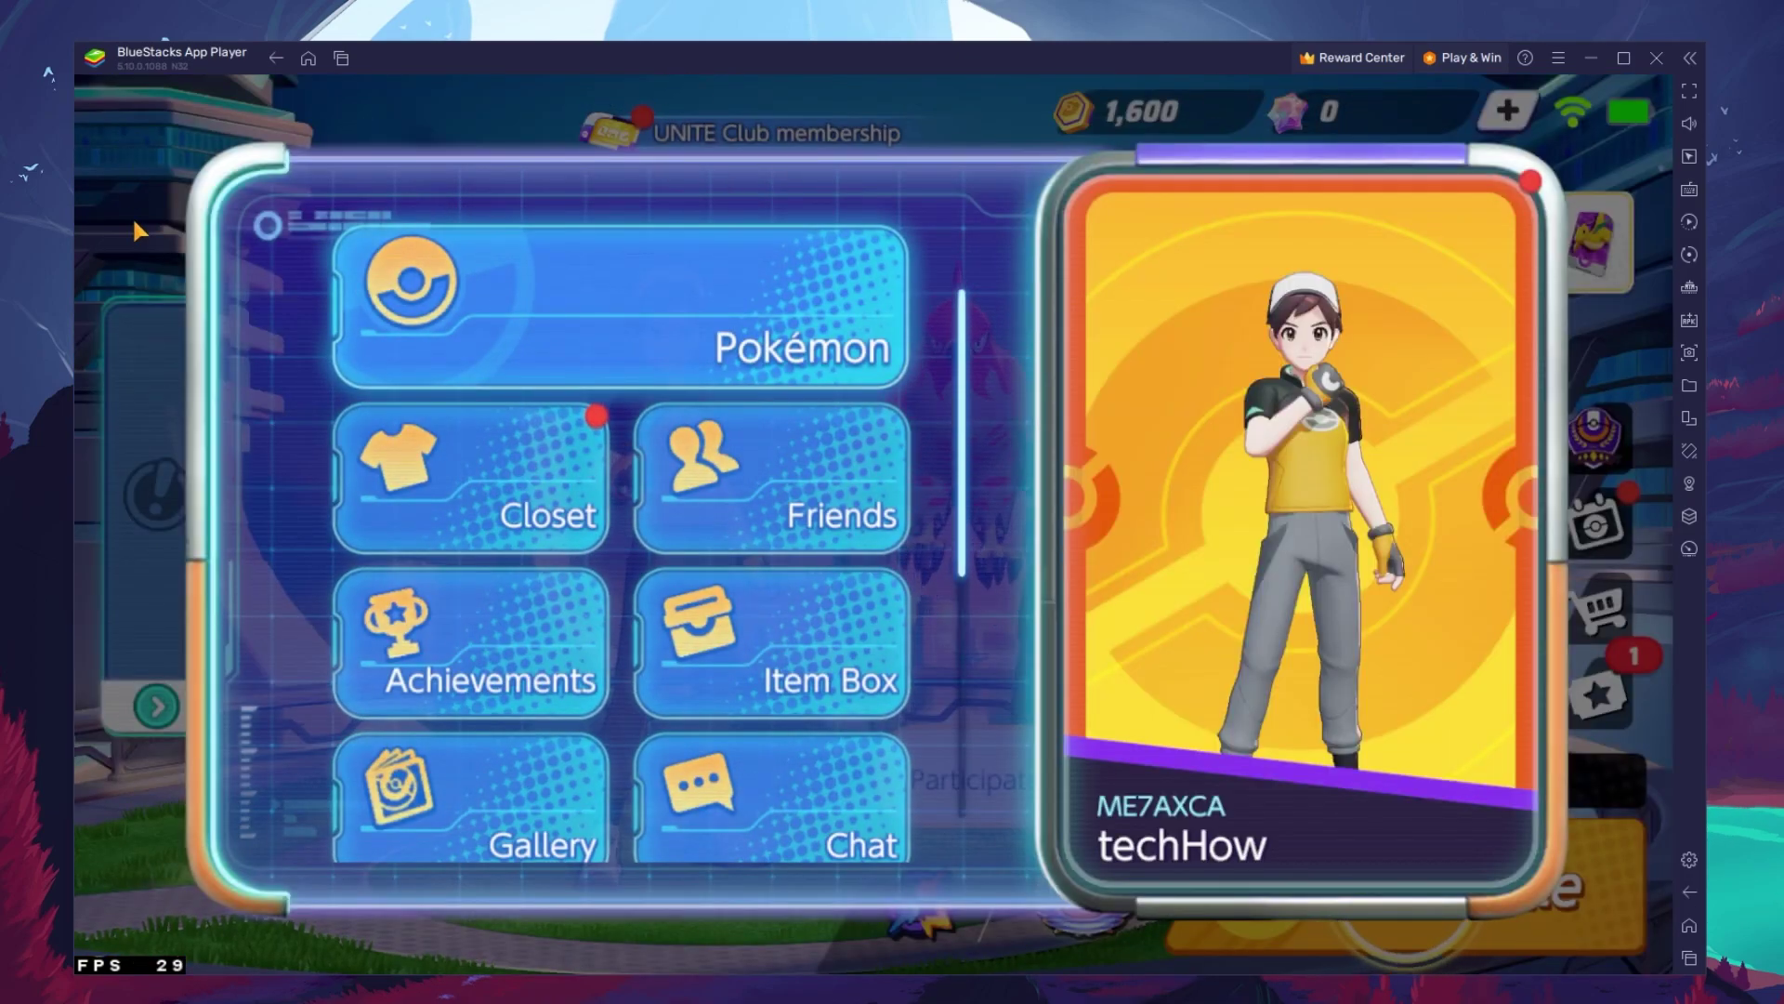
{"action": "scroll", "coordinate": [382, 286], "scroll_direction": "down", "scroll_amount": 5}
{"action": "left_click", "coordinate": [124, 187]}
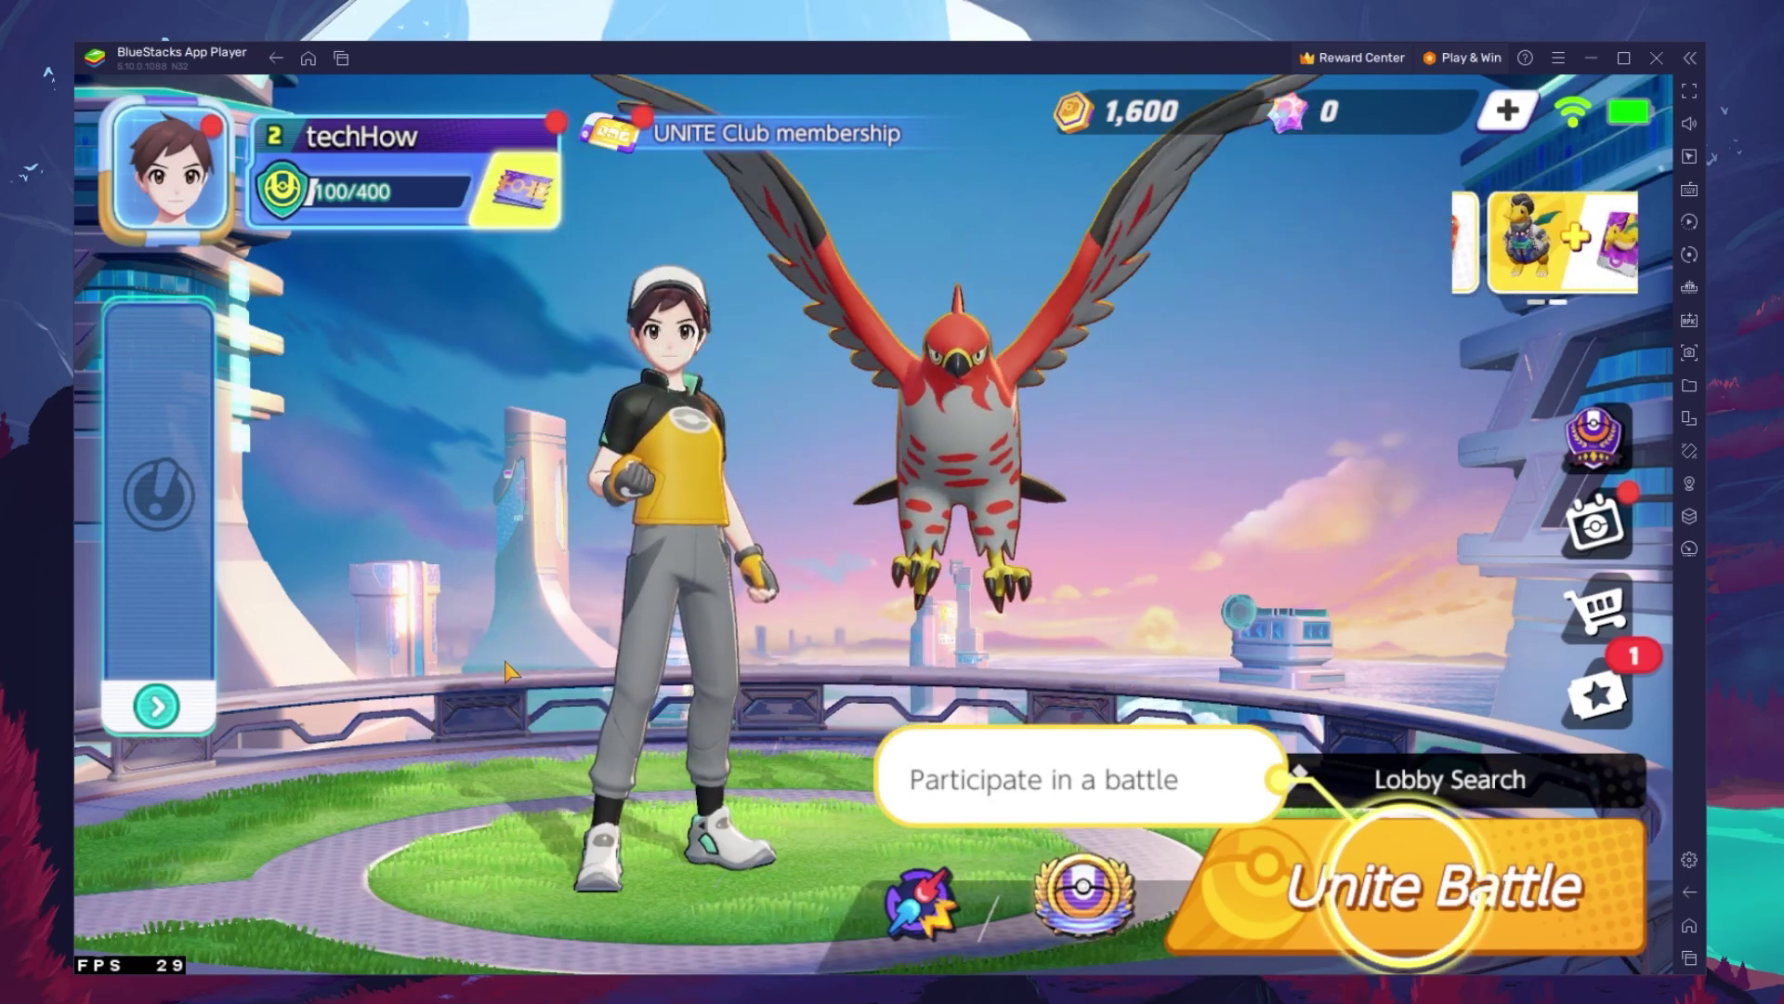
{"action": "left_click", "coordinate": [1690, 923]}
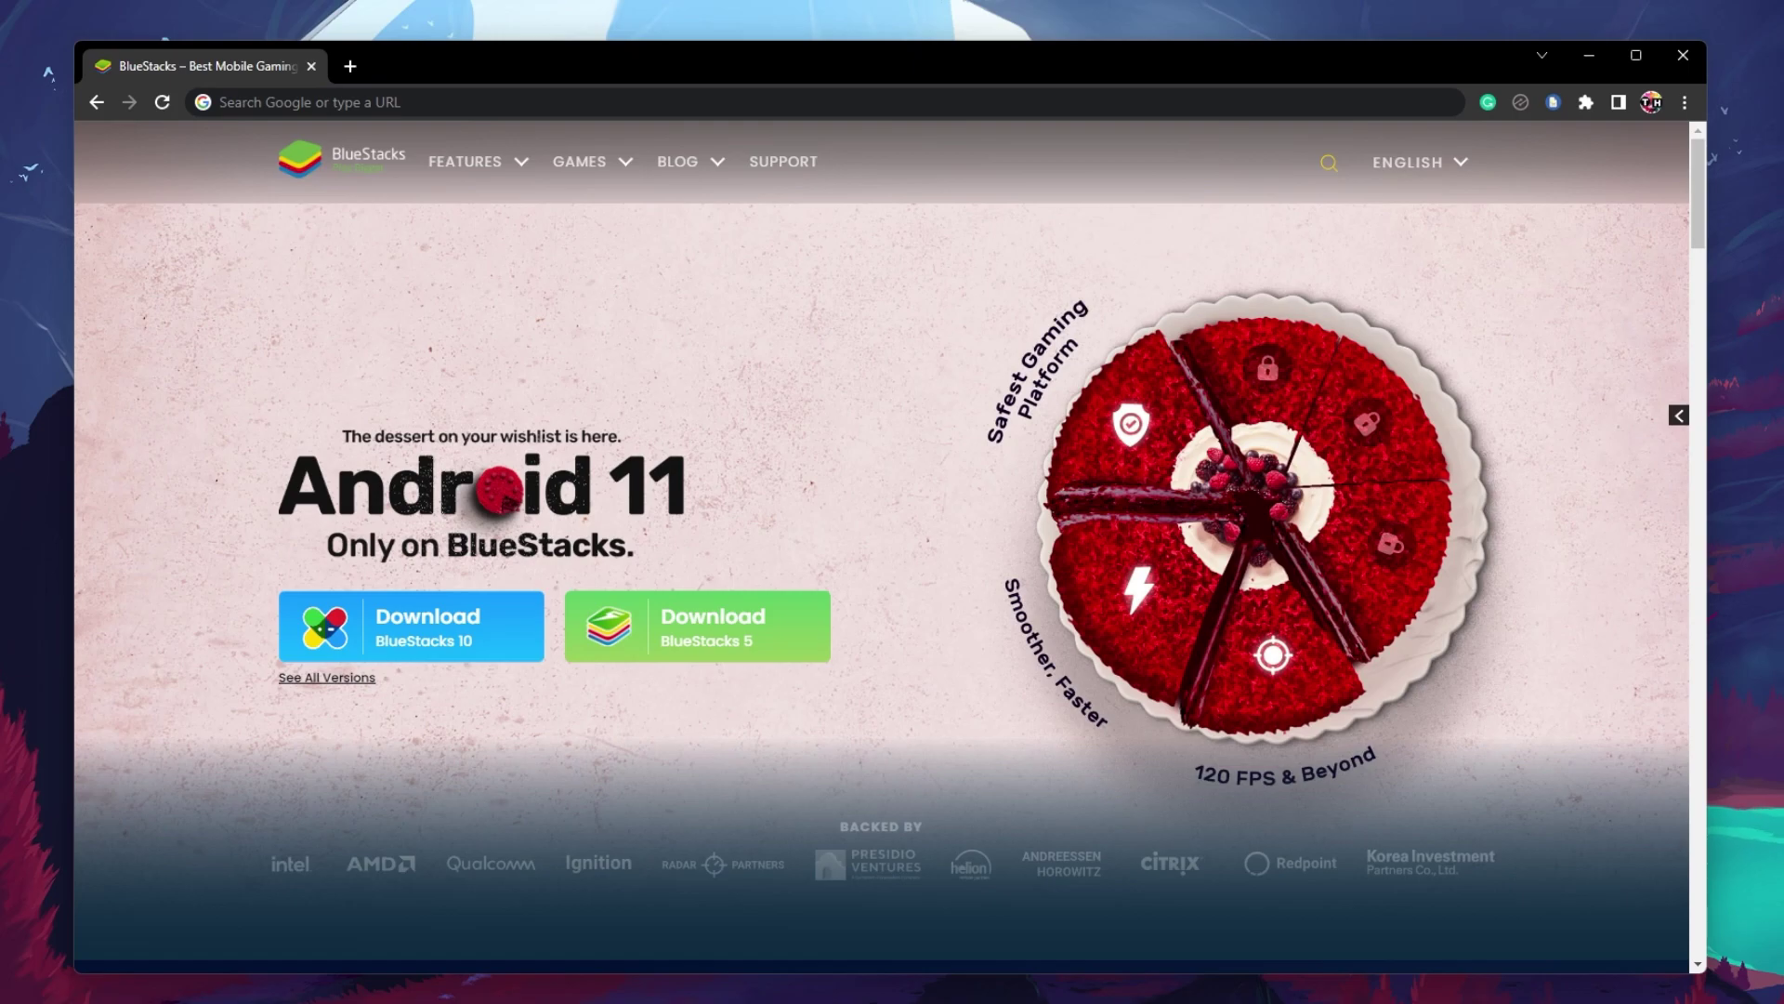
Step: Download and run the BlueStacks 5 installer, then minimize Chrome
{"action": "left_click", "coordinate": [789, 631]}
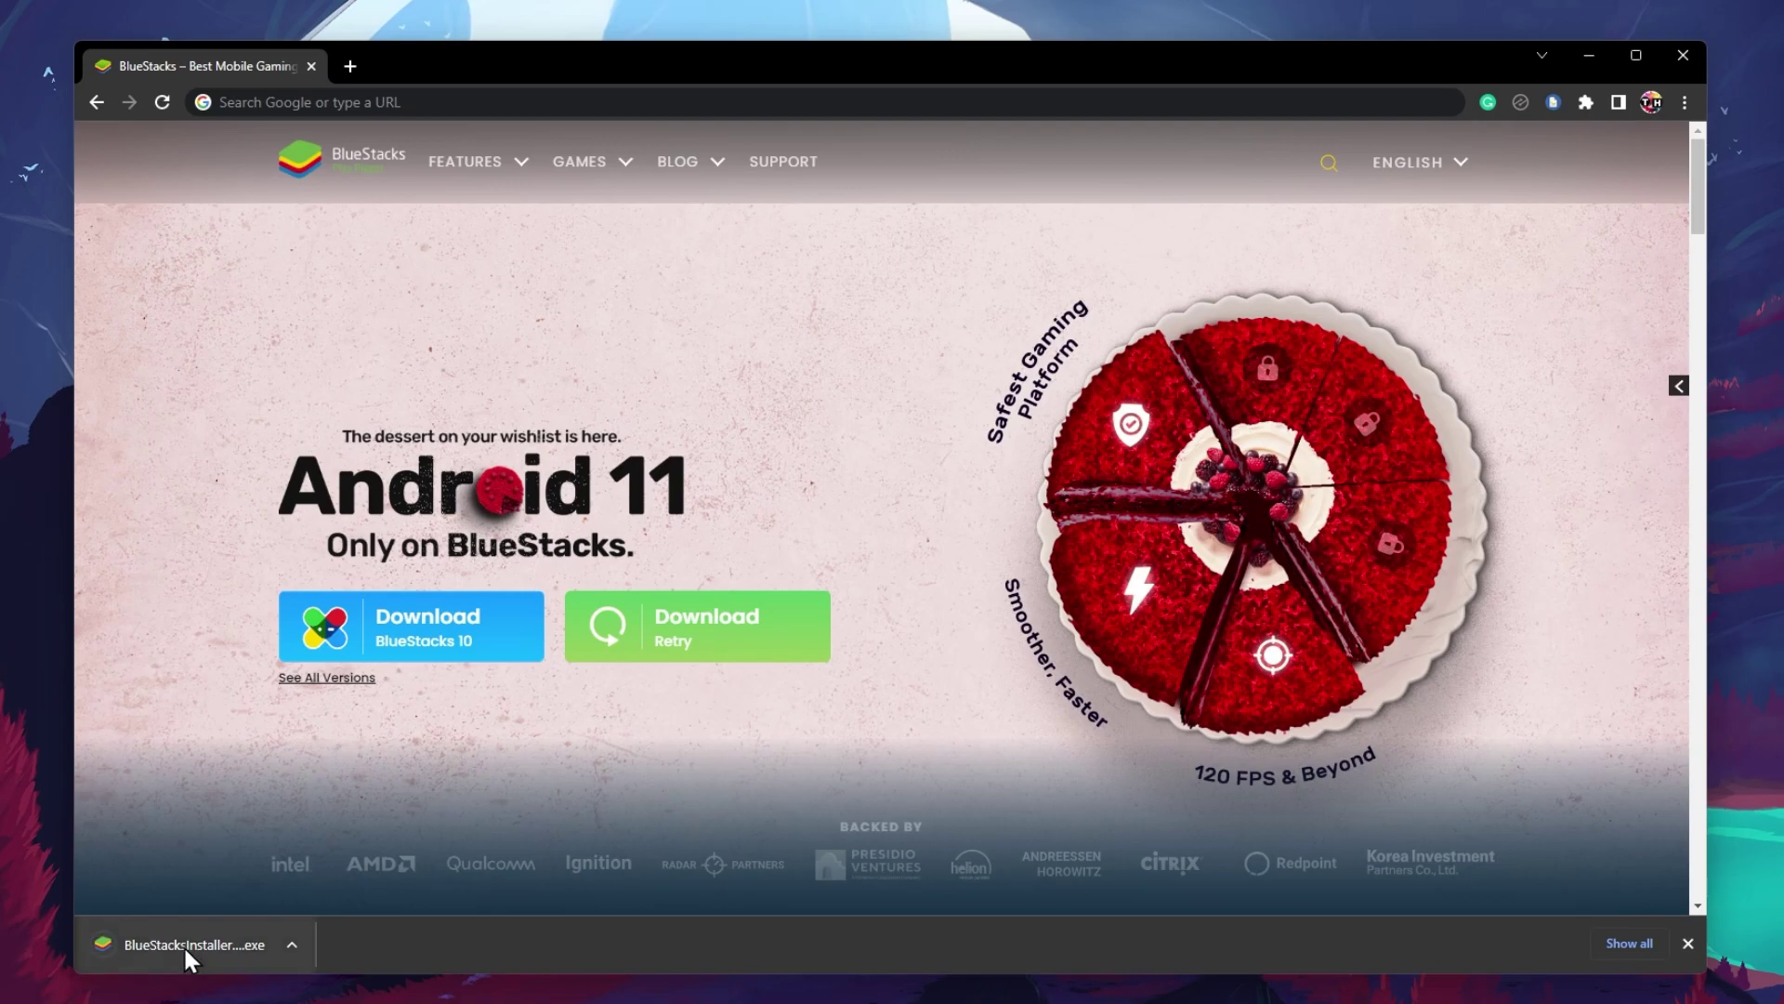
{"action": "left_click", "coordinate": [160, 953]}
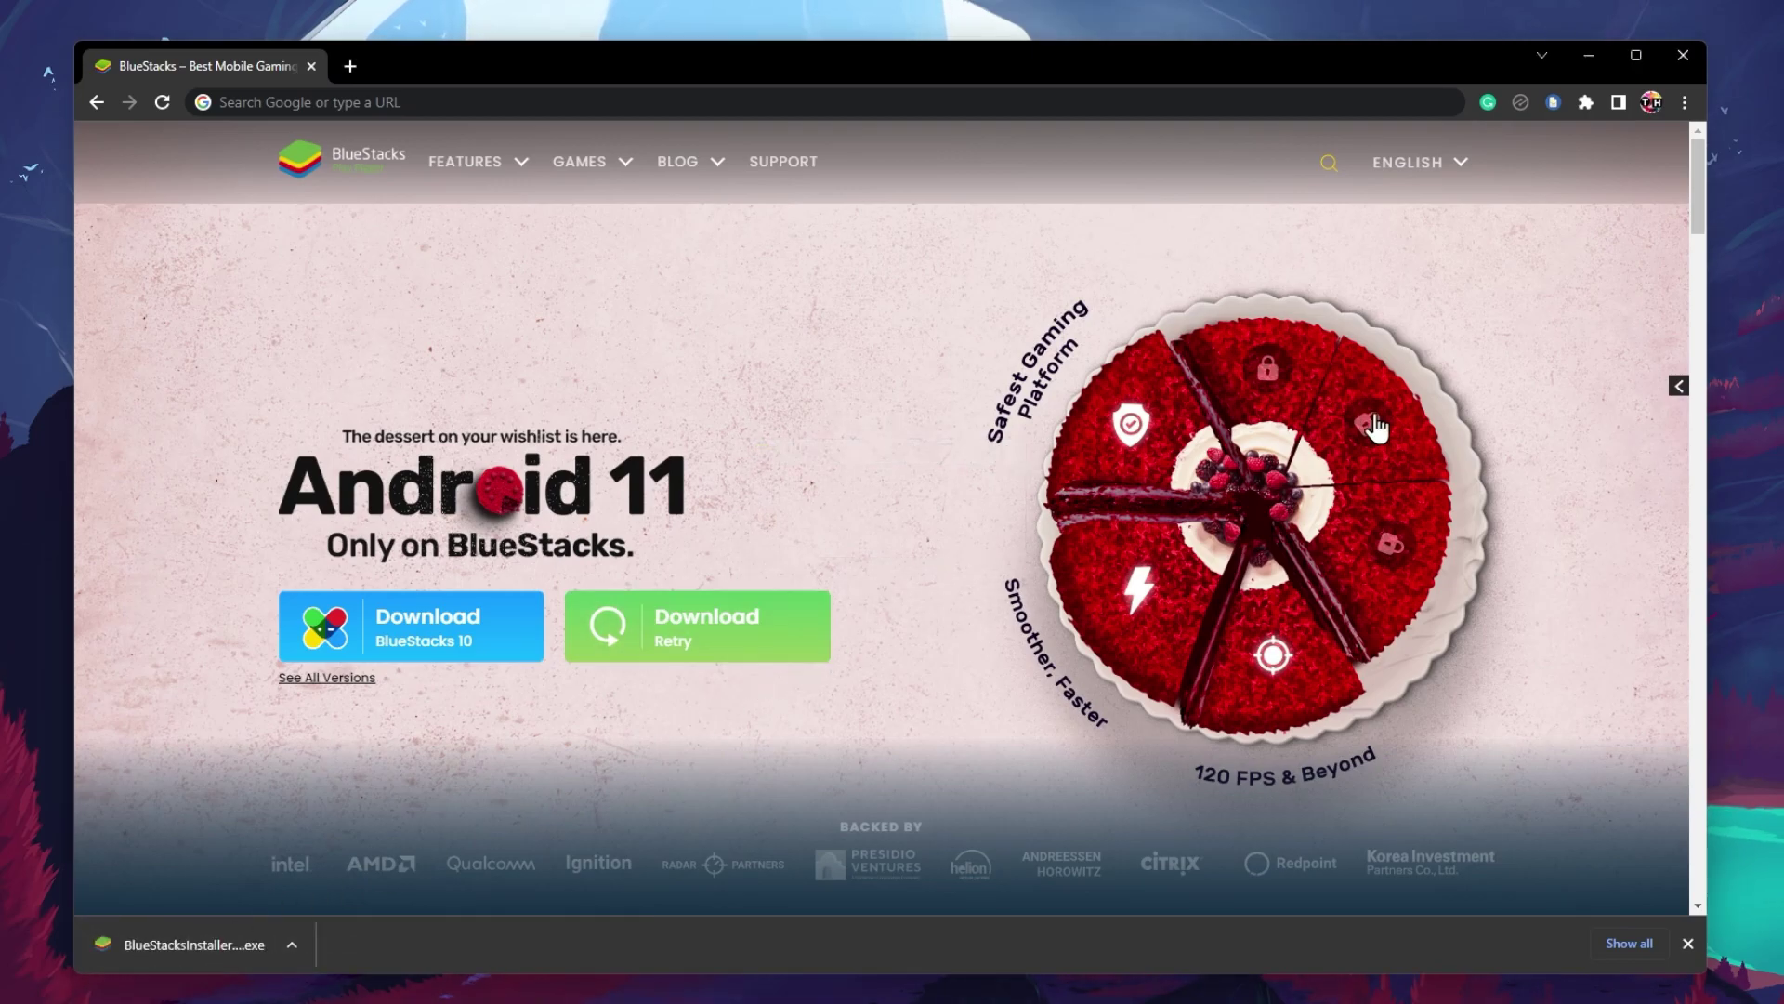
{"action": "left_click", "coordinate": [1589, 55]}
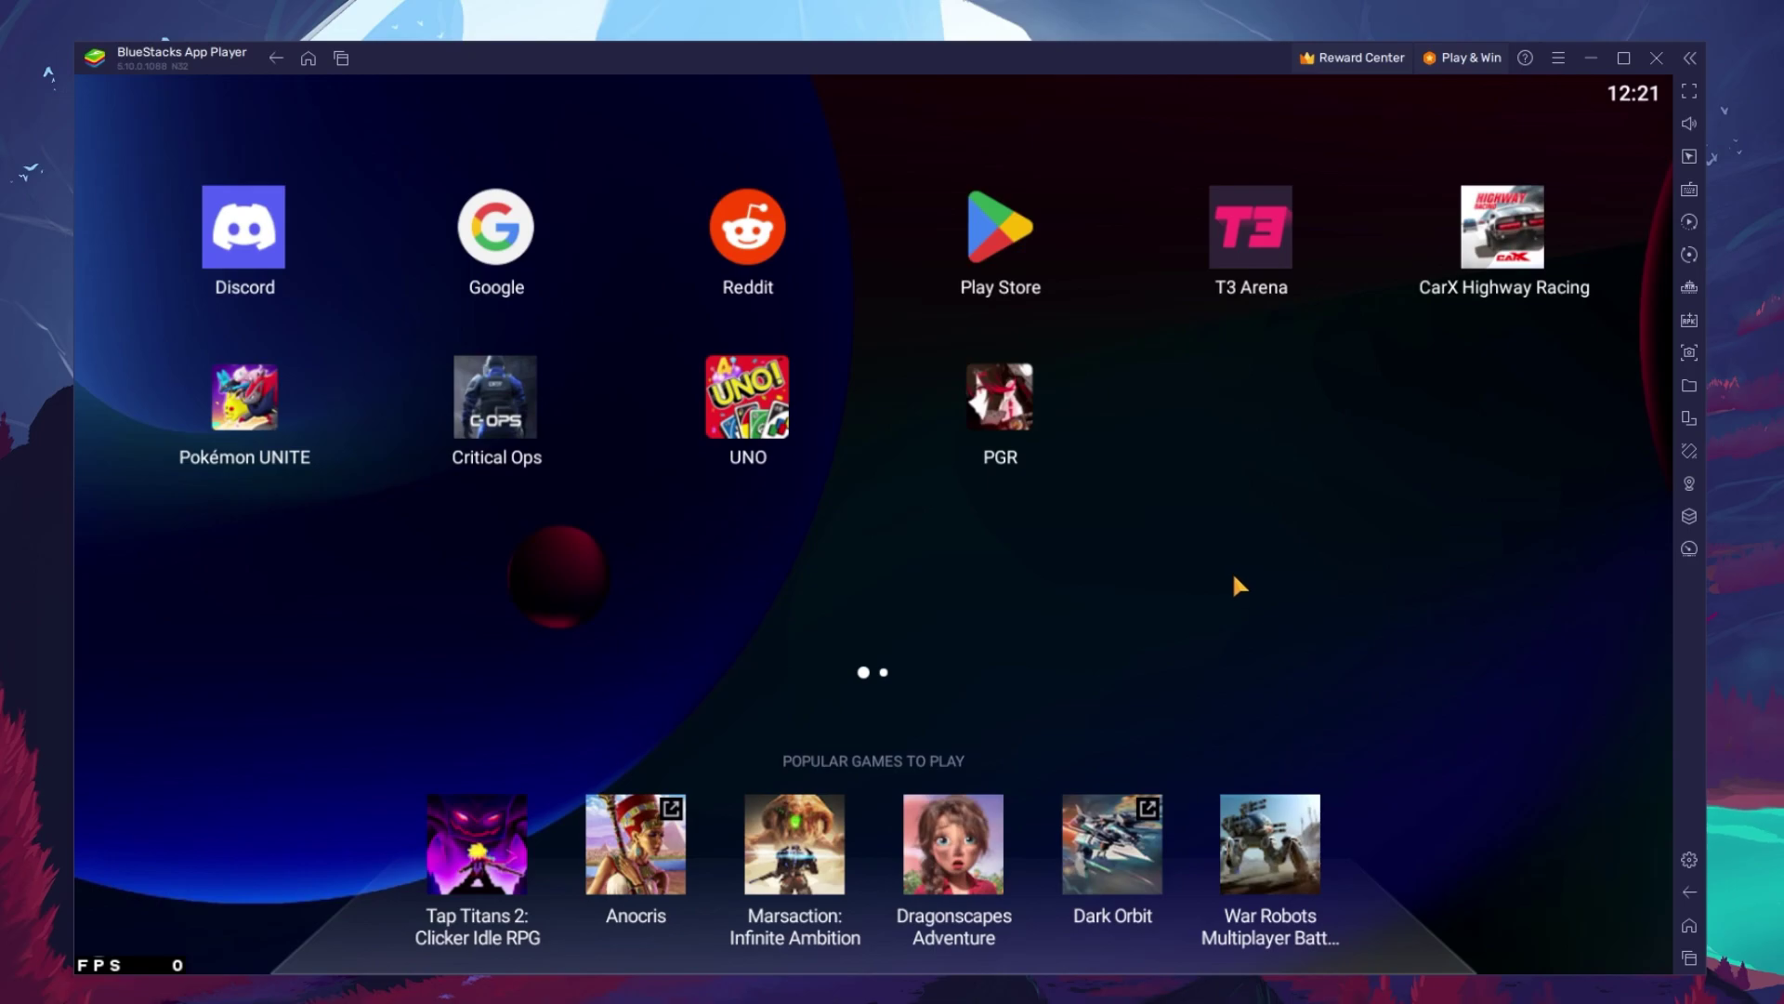
{"action": "left_click", "coordinate": [1009, 248]}
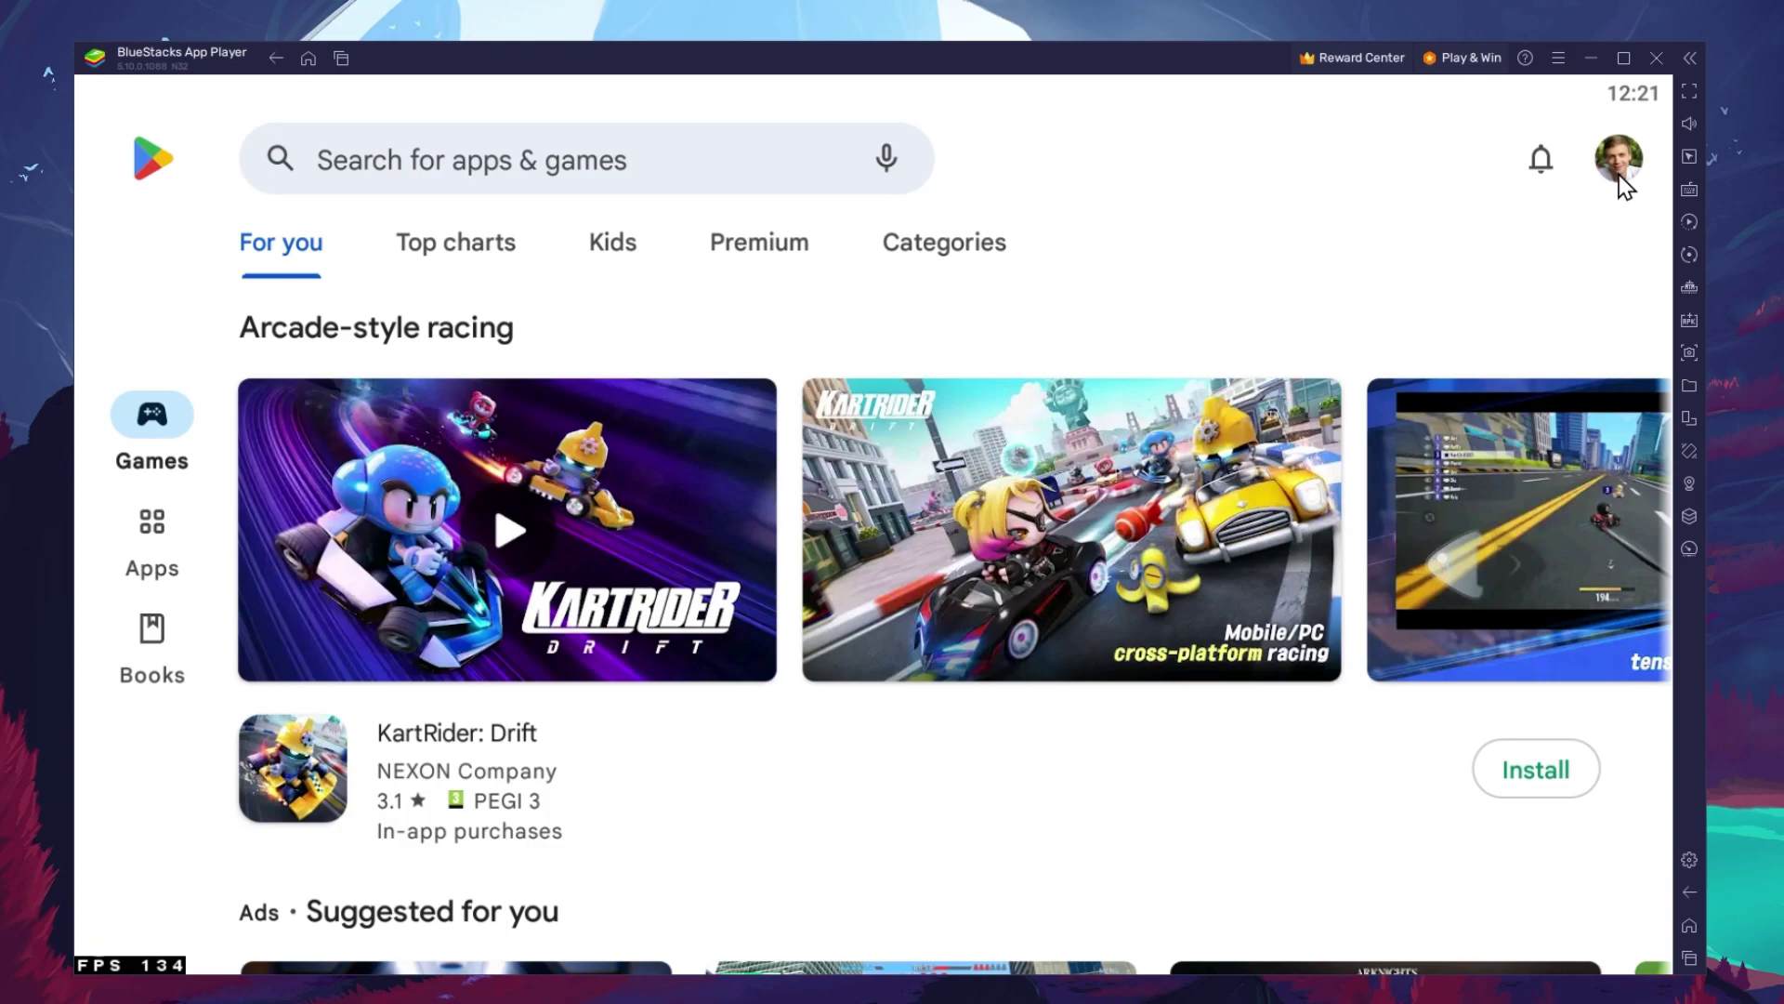
{"action": "left_click", "coordinate": [721, 163]}
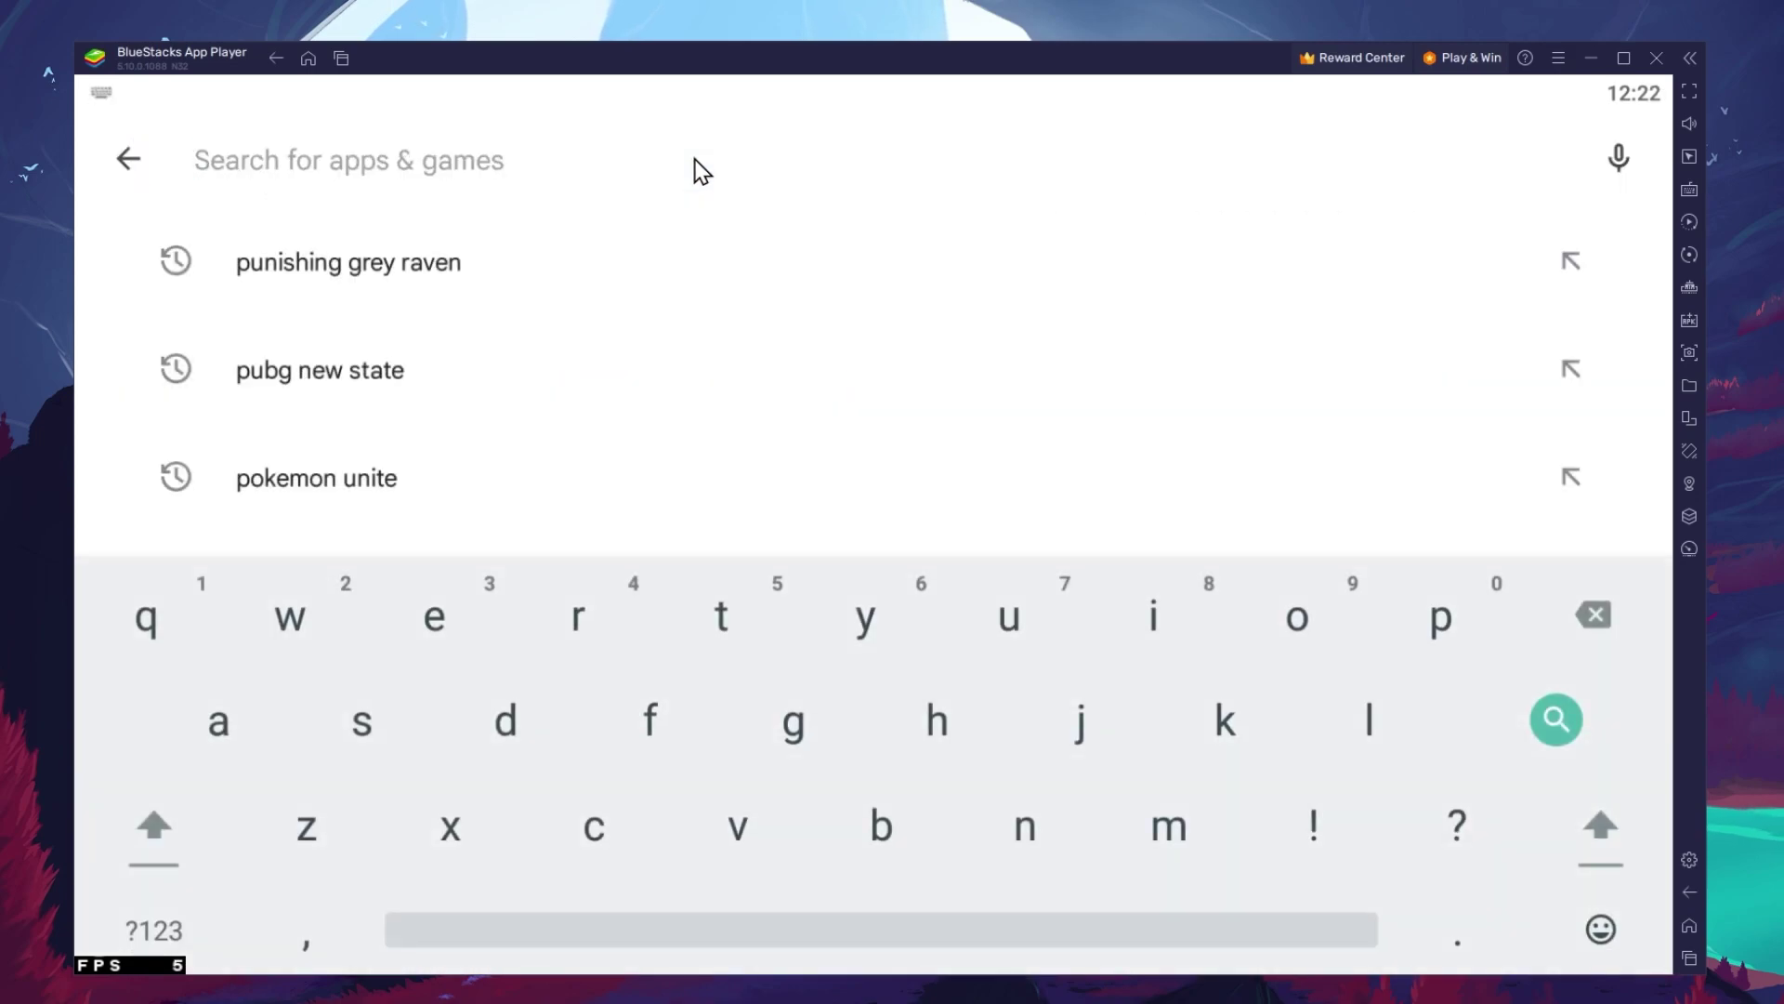
{"action": "type", "text": "pokemon unite"}
{"action": "key", "text": "Return"}
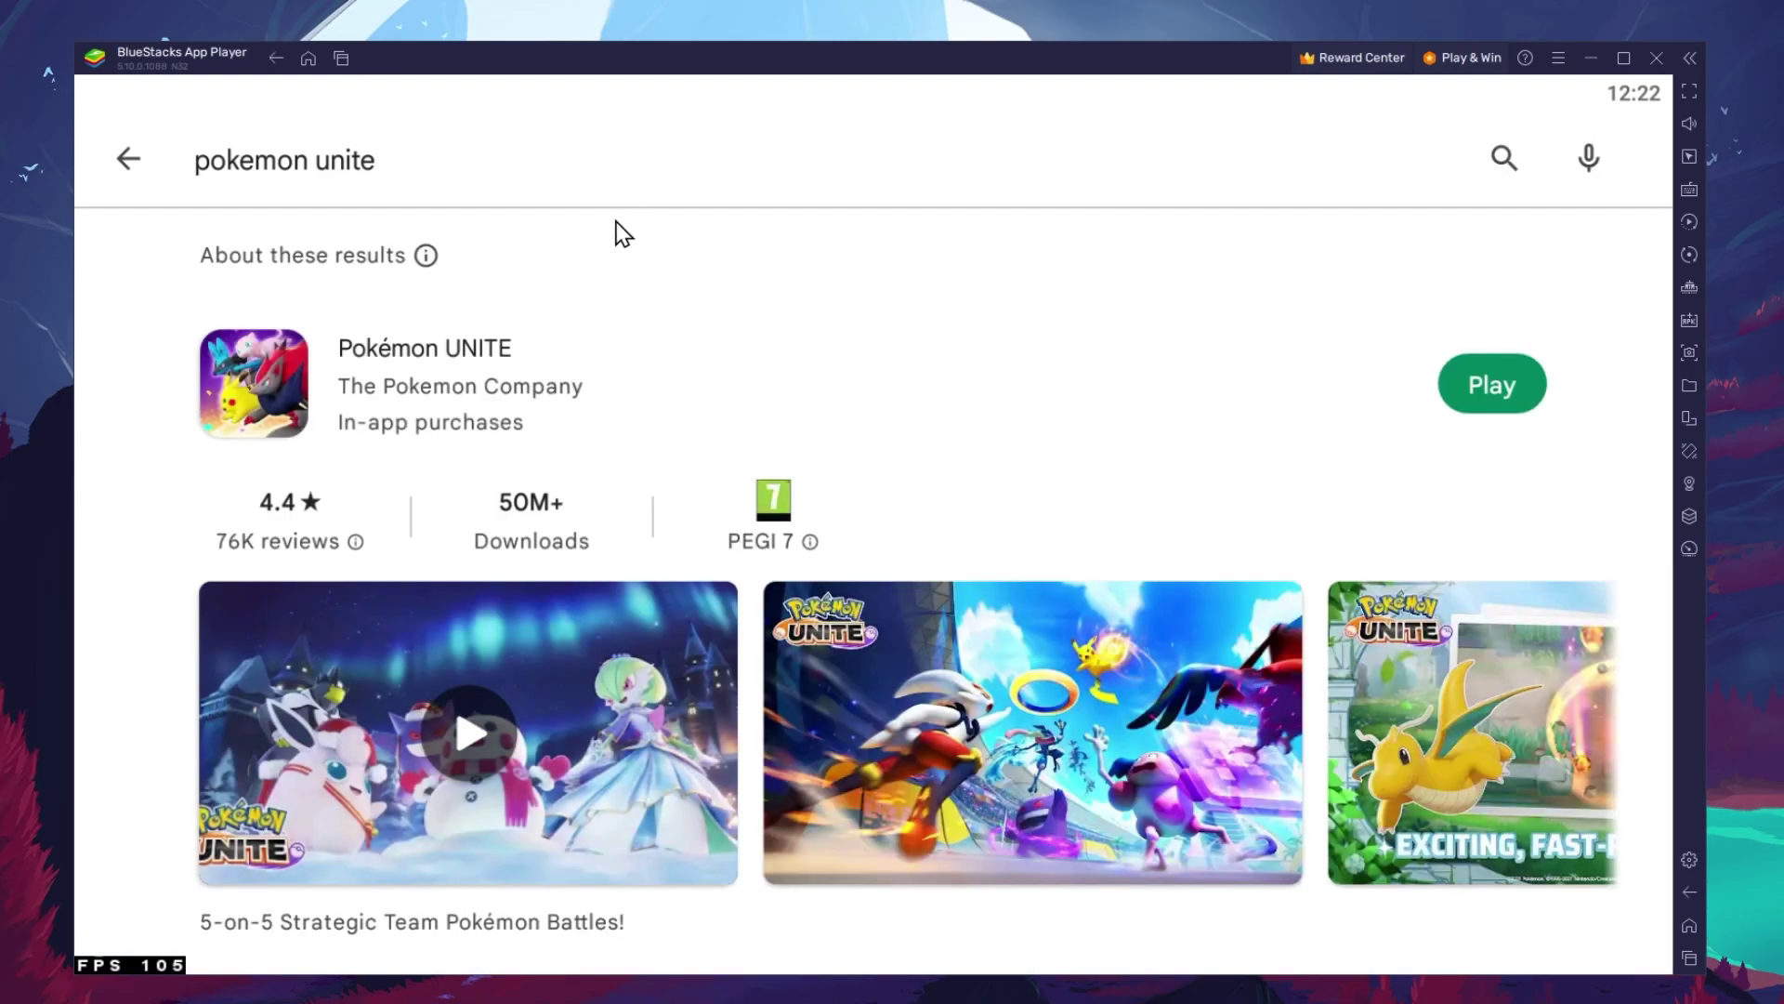
{"action": "left_click", "coordinate": [341, 354]}
{"action": "scroll", "coordinate": [363, 614], "scroll_direction": "down", "scroll_amount": 5}
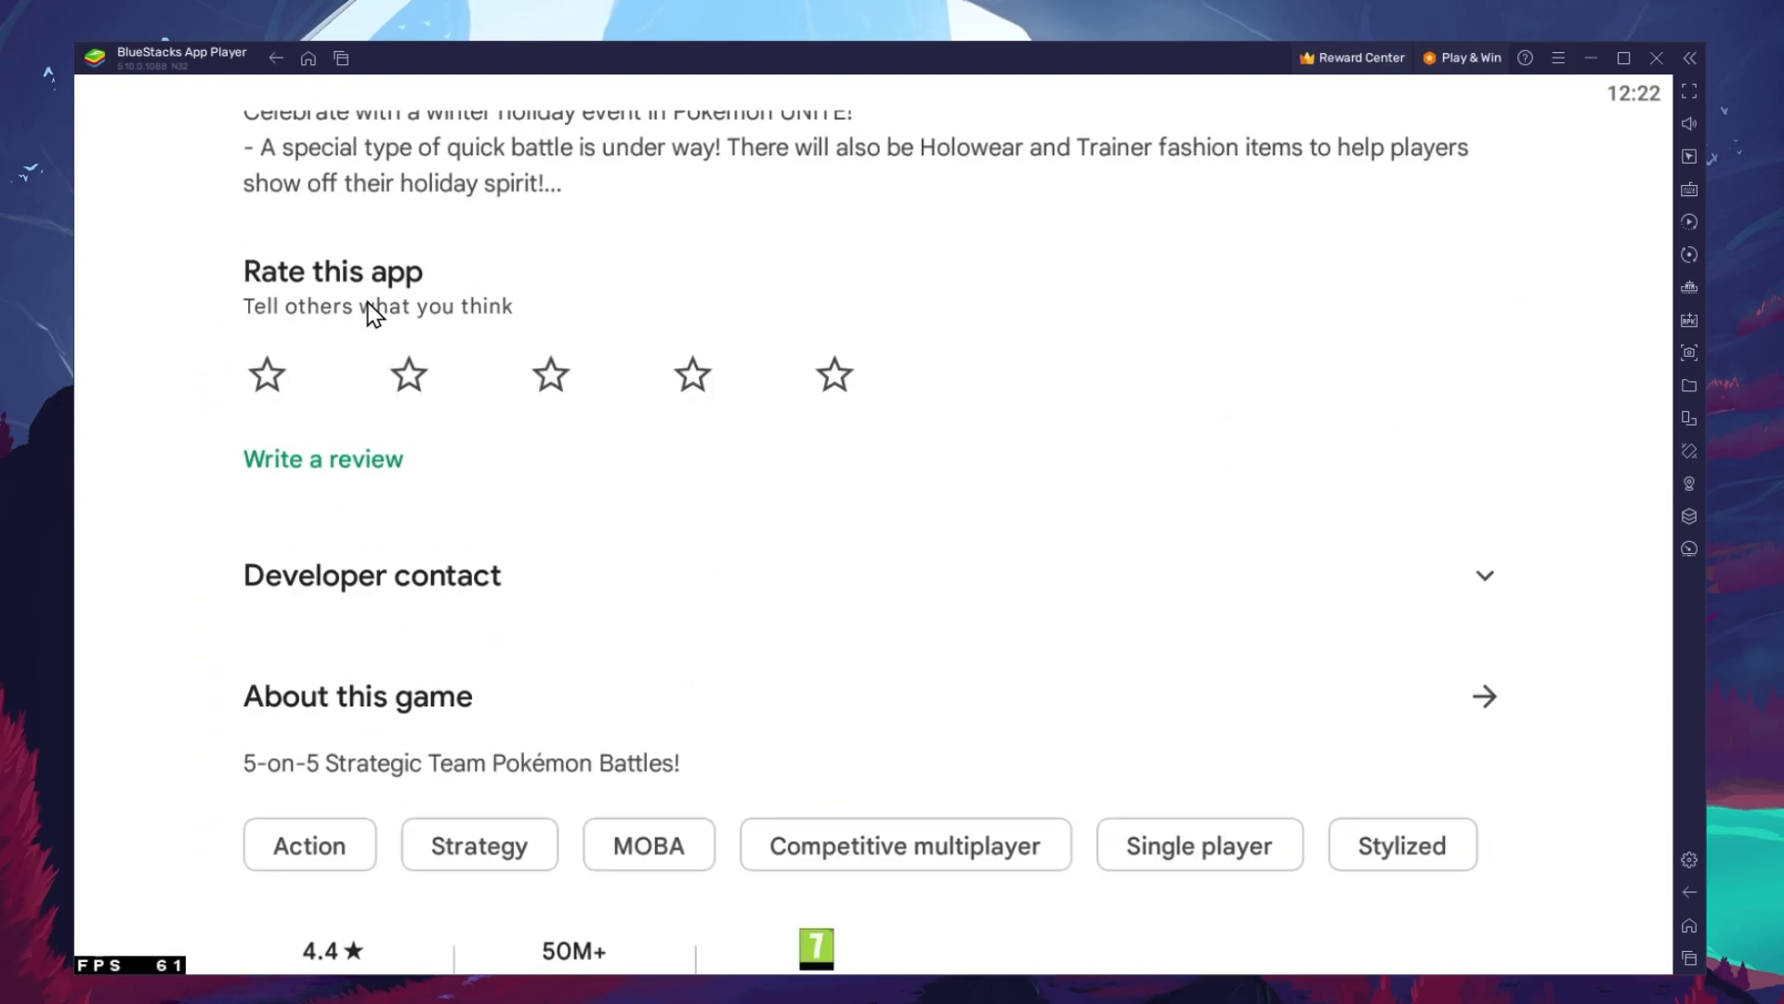
{"action": "scroll", "coordinate": [374, 450], "scroll_direction": "down", "scroll_amount": 5}
{"action": "scroll", "coordinate": [373, 450], "scroll_direction": "up", "scroll_amount": 2}
{"action": "left_click_drag", "start_coordinate": [1071, 573], "coordinate": [443, 531]}
{"action": "left_click_drag", "start_coordinate": [976, 531], "coordinate": [297, 460]}
{"action": "left_click_drag", "start_coordinate": [697, 487], "coordinate": [137, 289]}
{"action": "scroll", "coordinate": [137, 288], "scroll_direction": "up", "scroll_amount": 5}
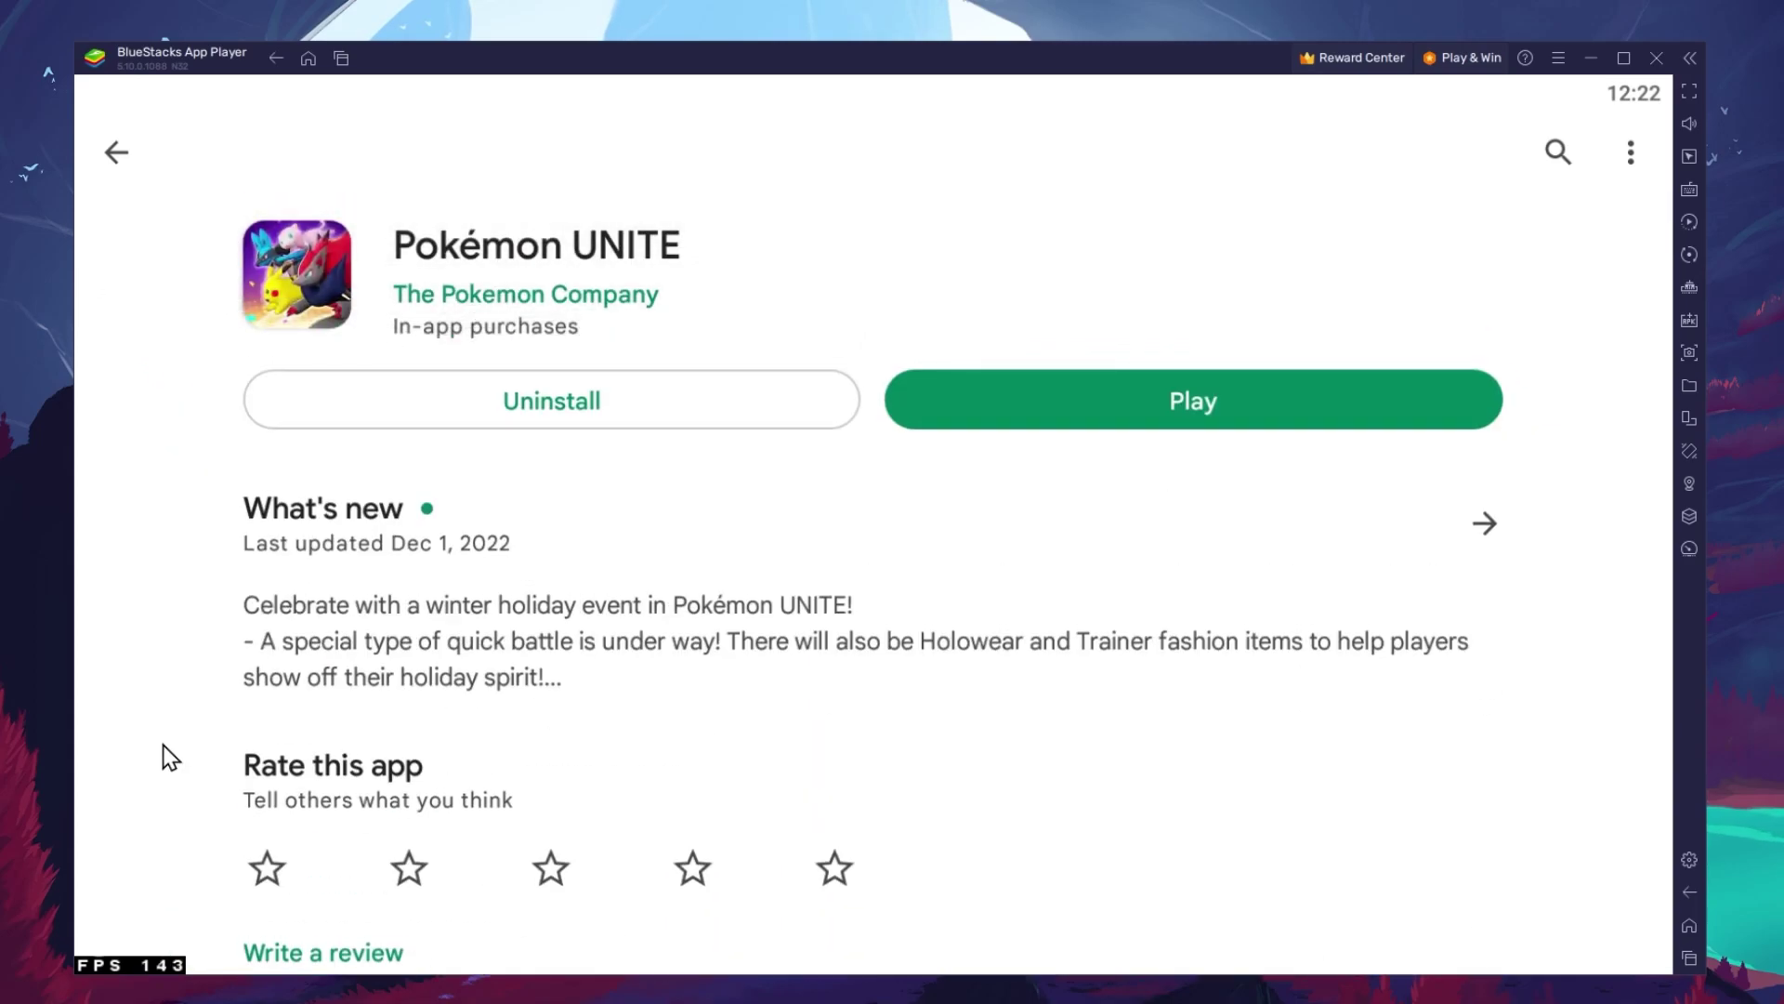
{"action": "left_click", "coordinate": [1690, 927]}
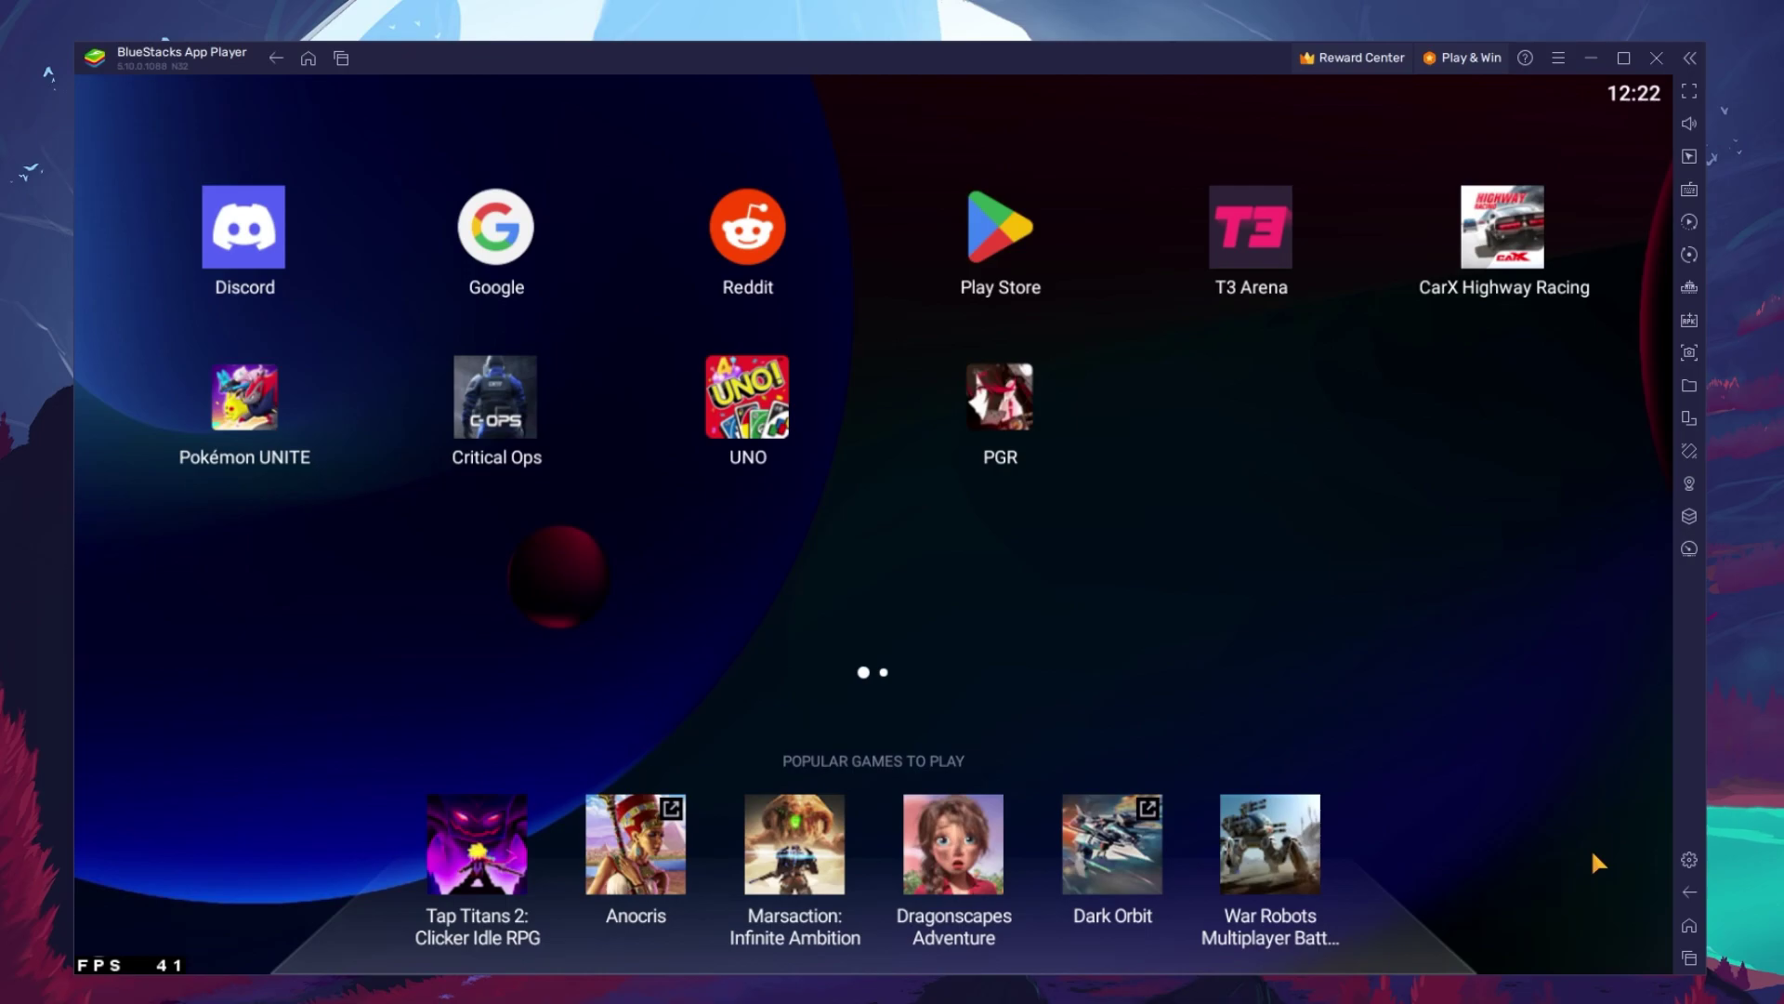
Step: Keep CPU allocation at High (4 cores) and memory at High (4 GB)
{"action": "left_click", "coordinate": [1689, 862]}
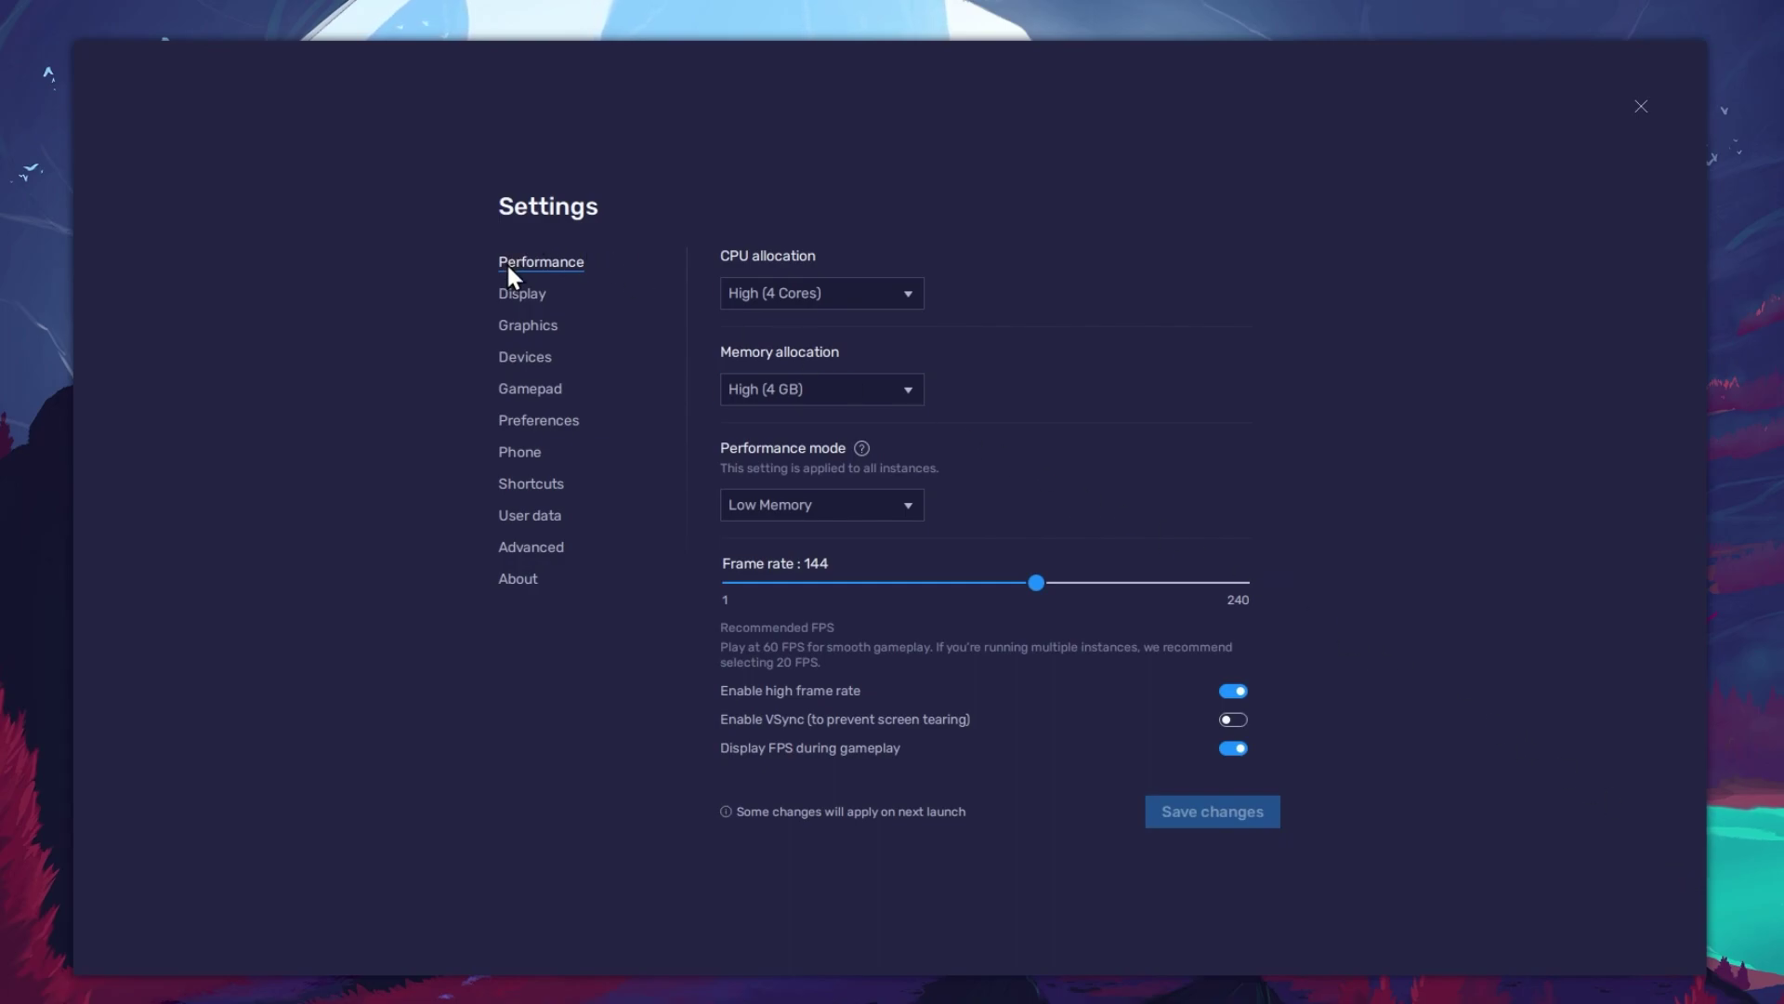
{"action": "left_click", "coordinate": [910, 298]}
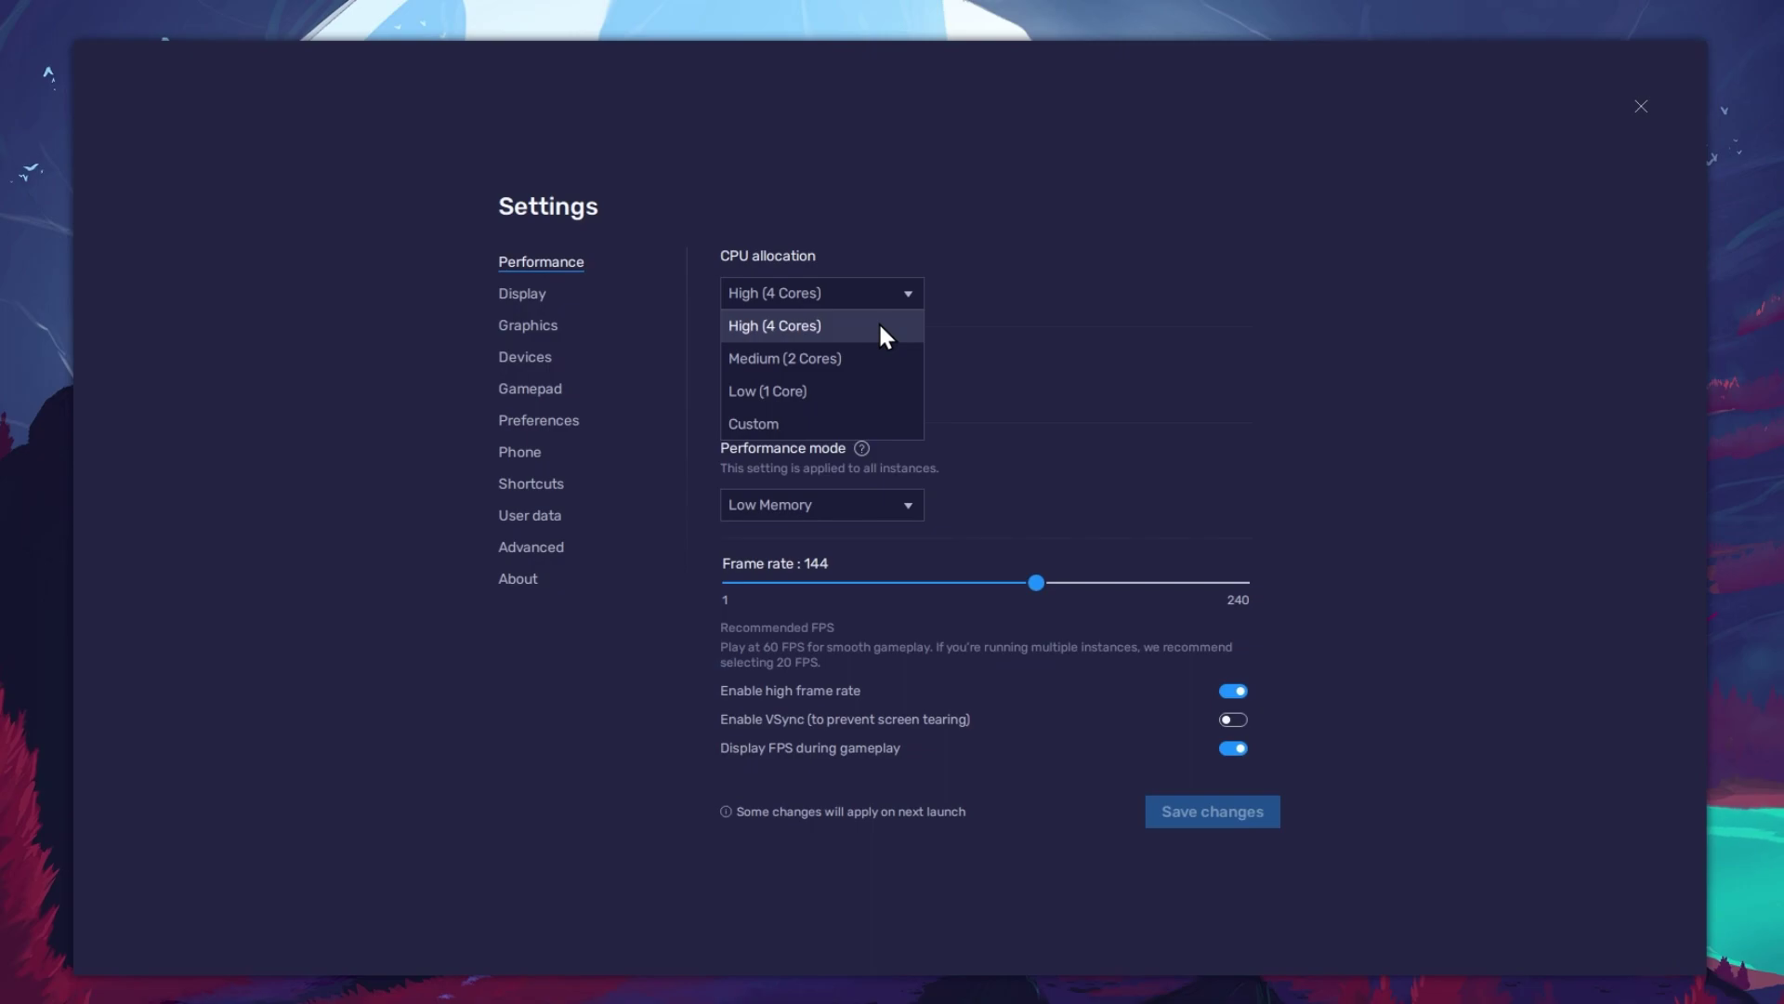
{"action": "left_click", "coordinate": [907, 298]}
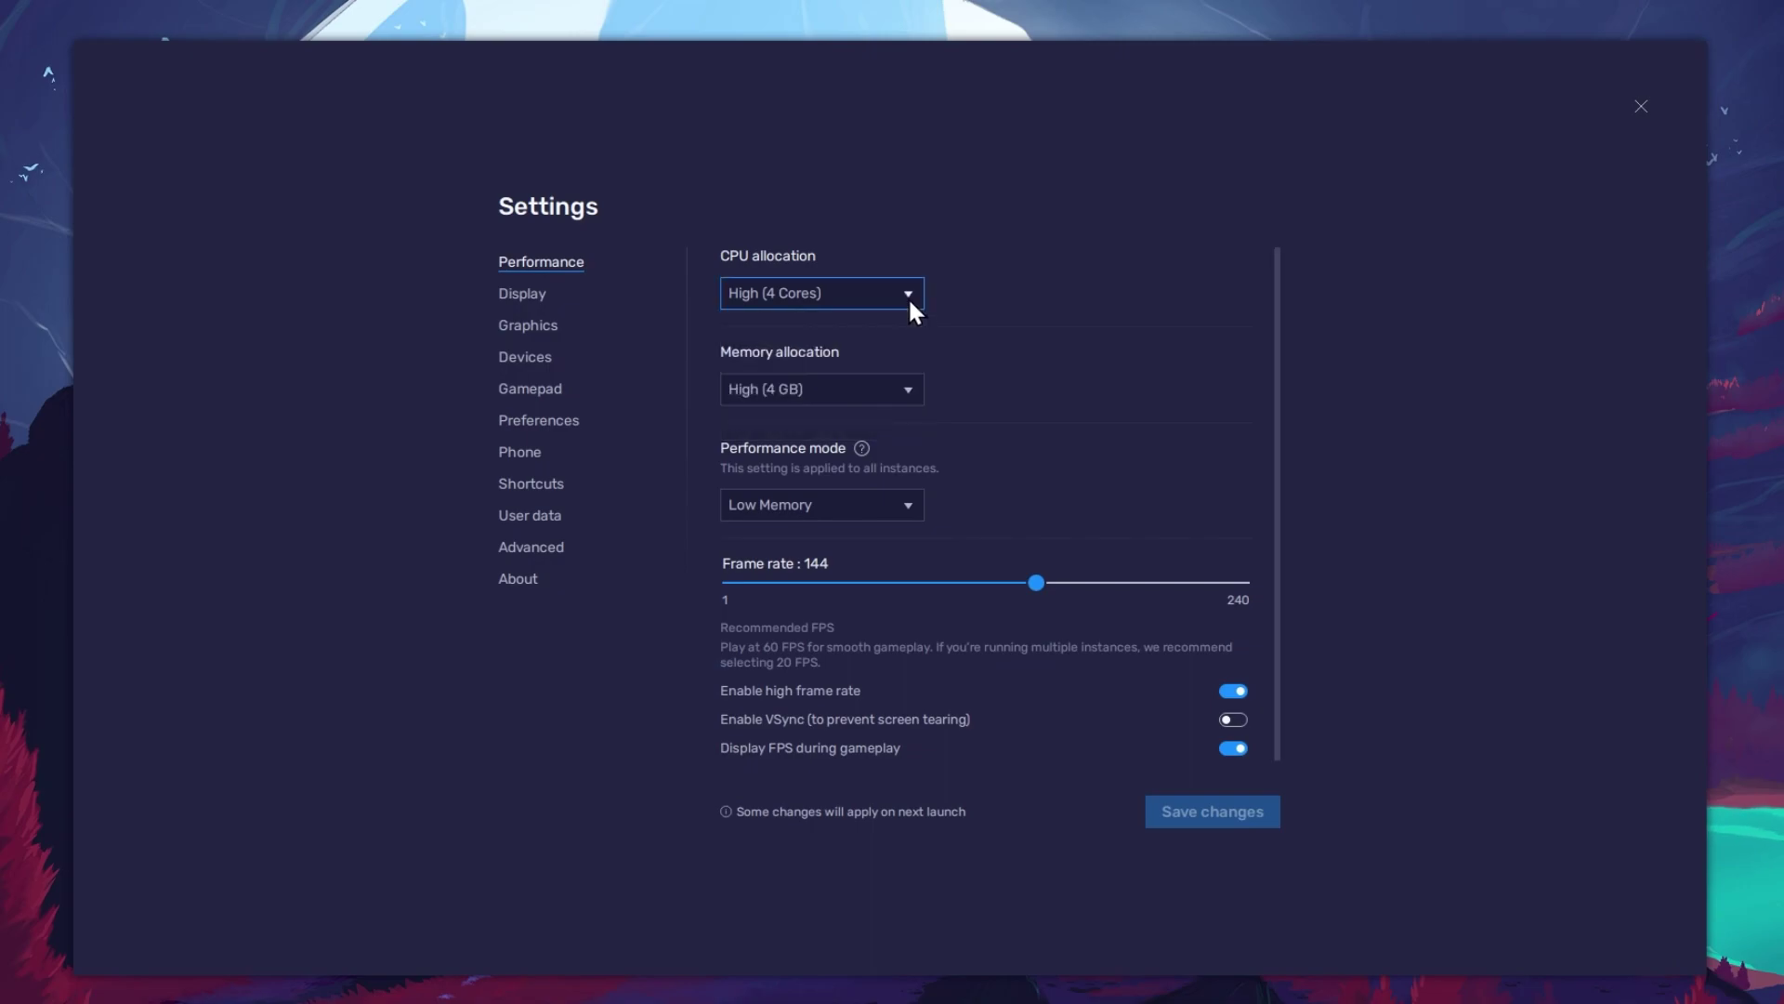
{"action": "left_click", "coordinate": [909, 397]}
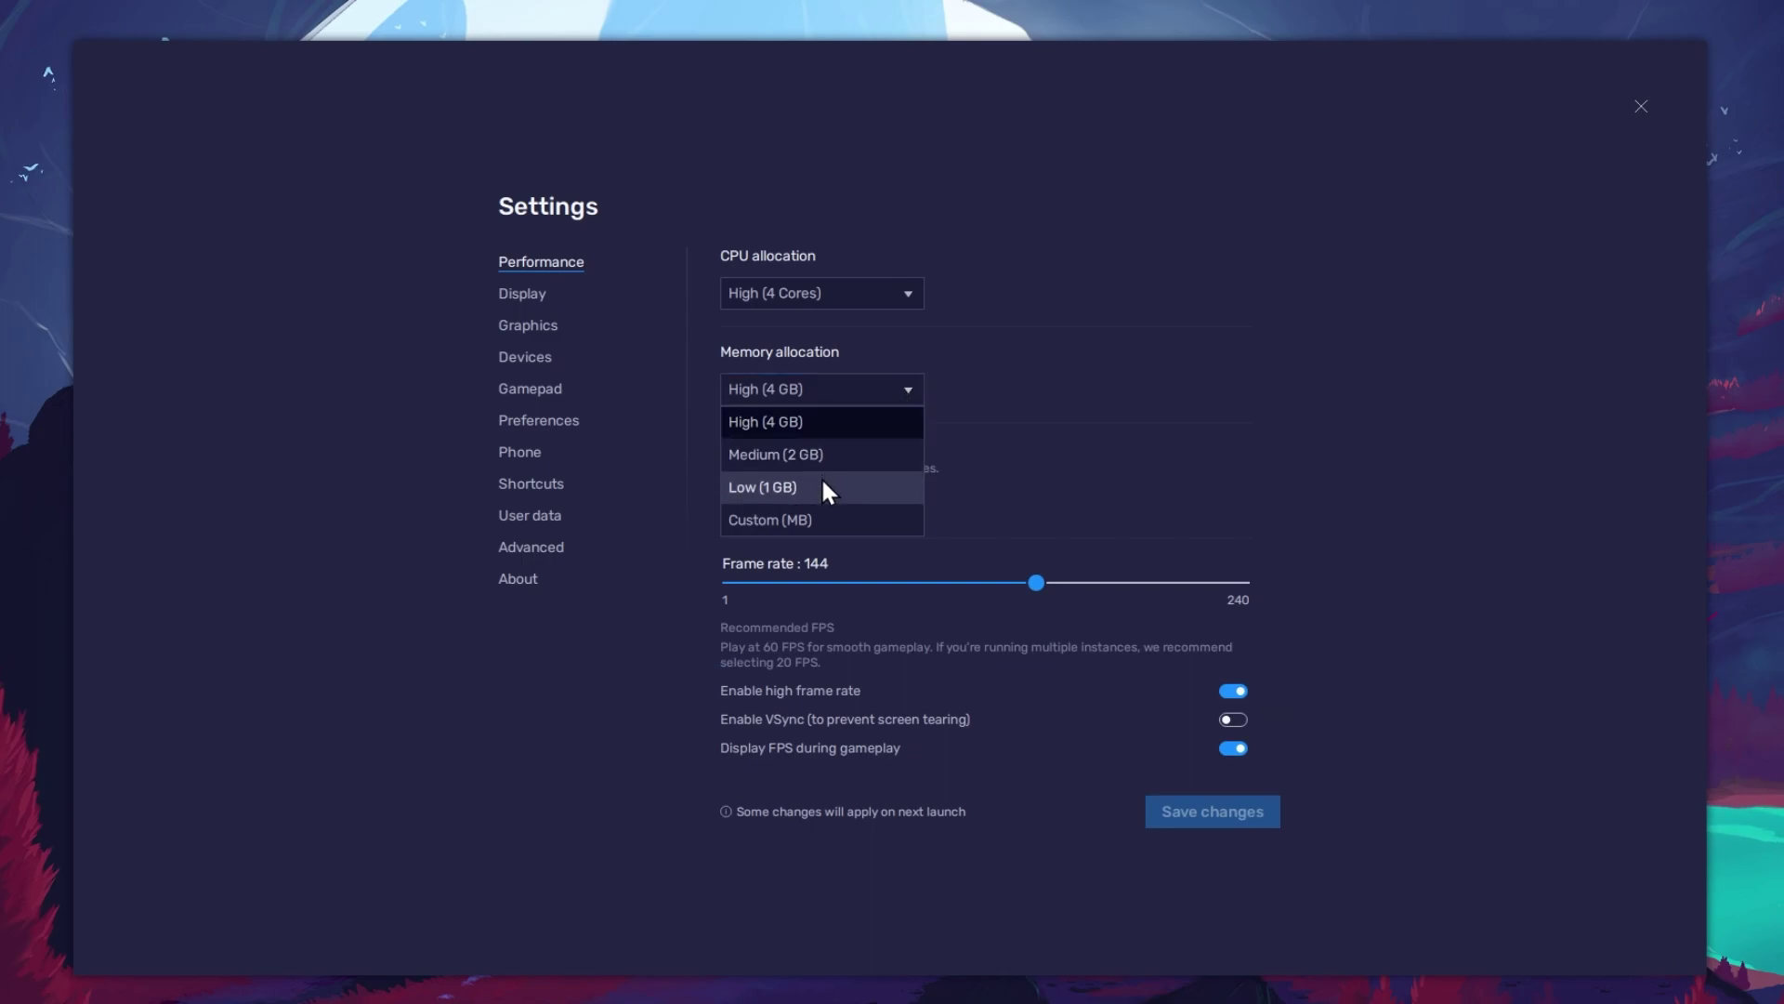
{"action": "left_click", "coordinate": [1005, 397]}
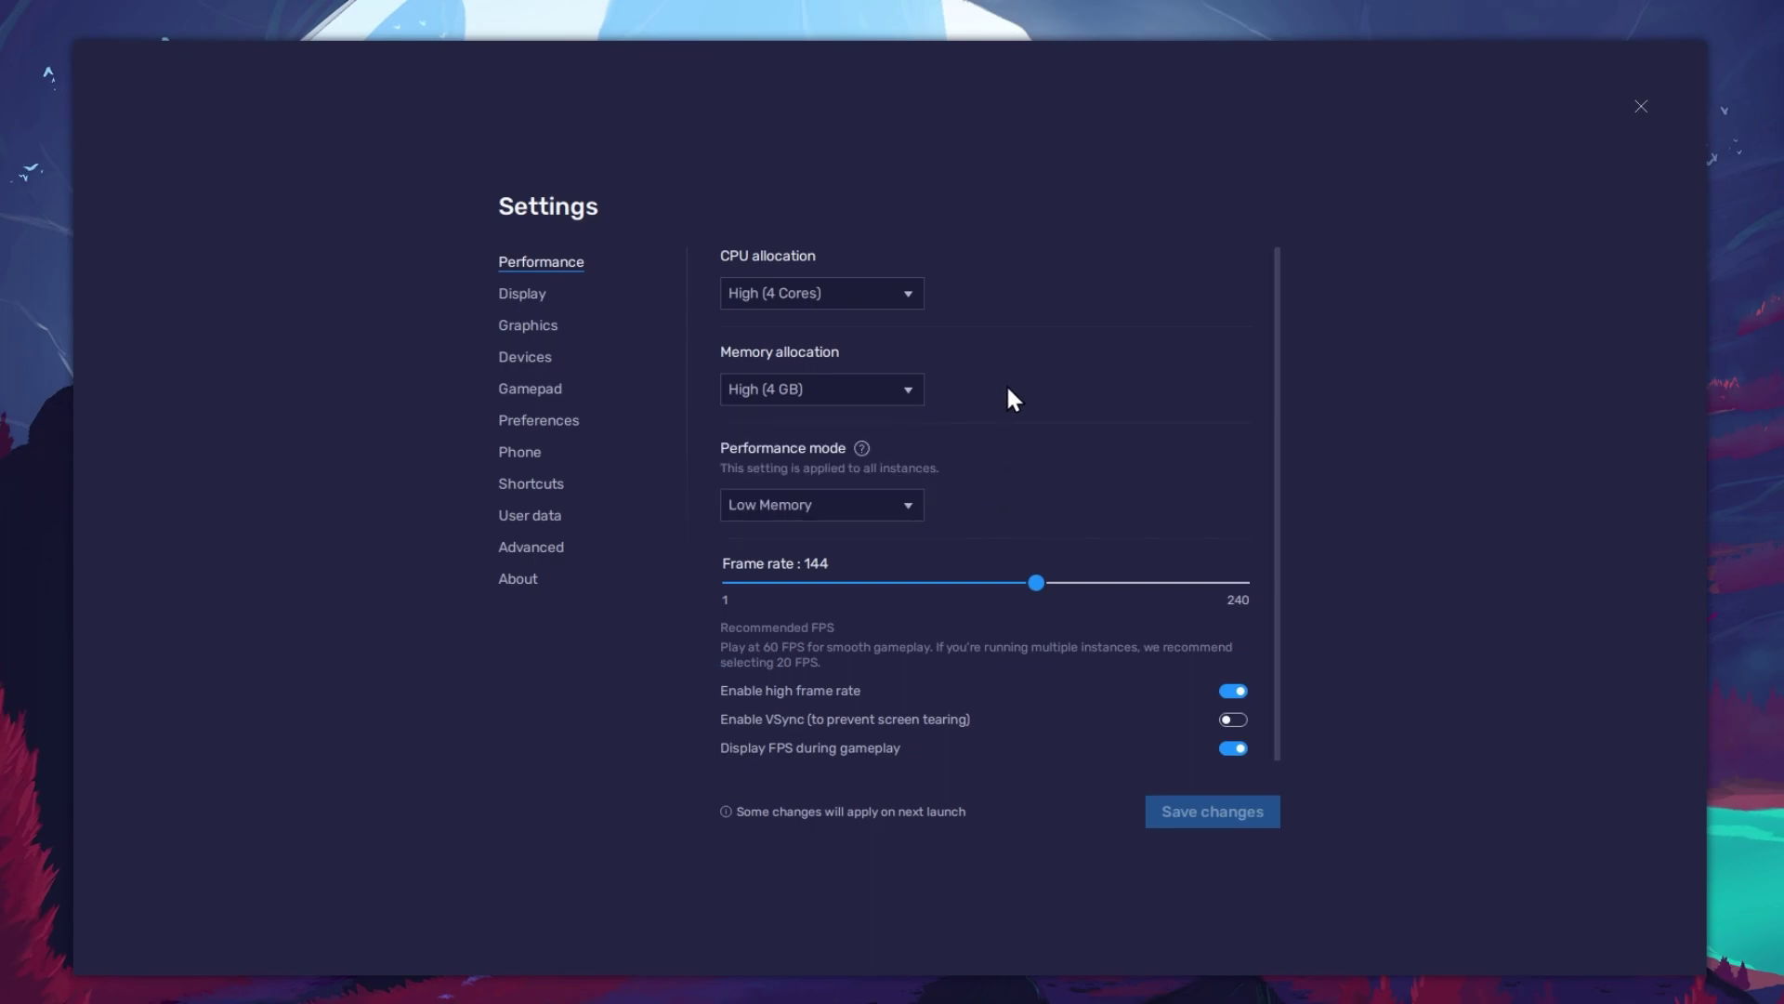
Step: Set performance mode to Balanced and the frame rate to about 144 FPS
{"action": "left_click", "coordinate": [913, 502]}
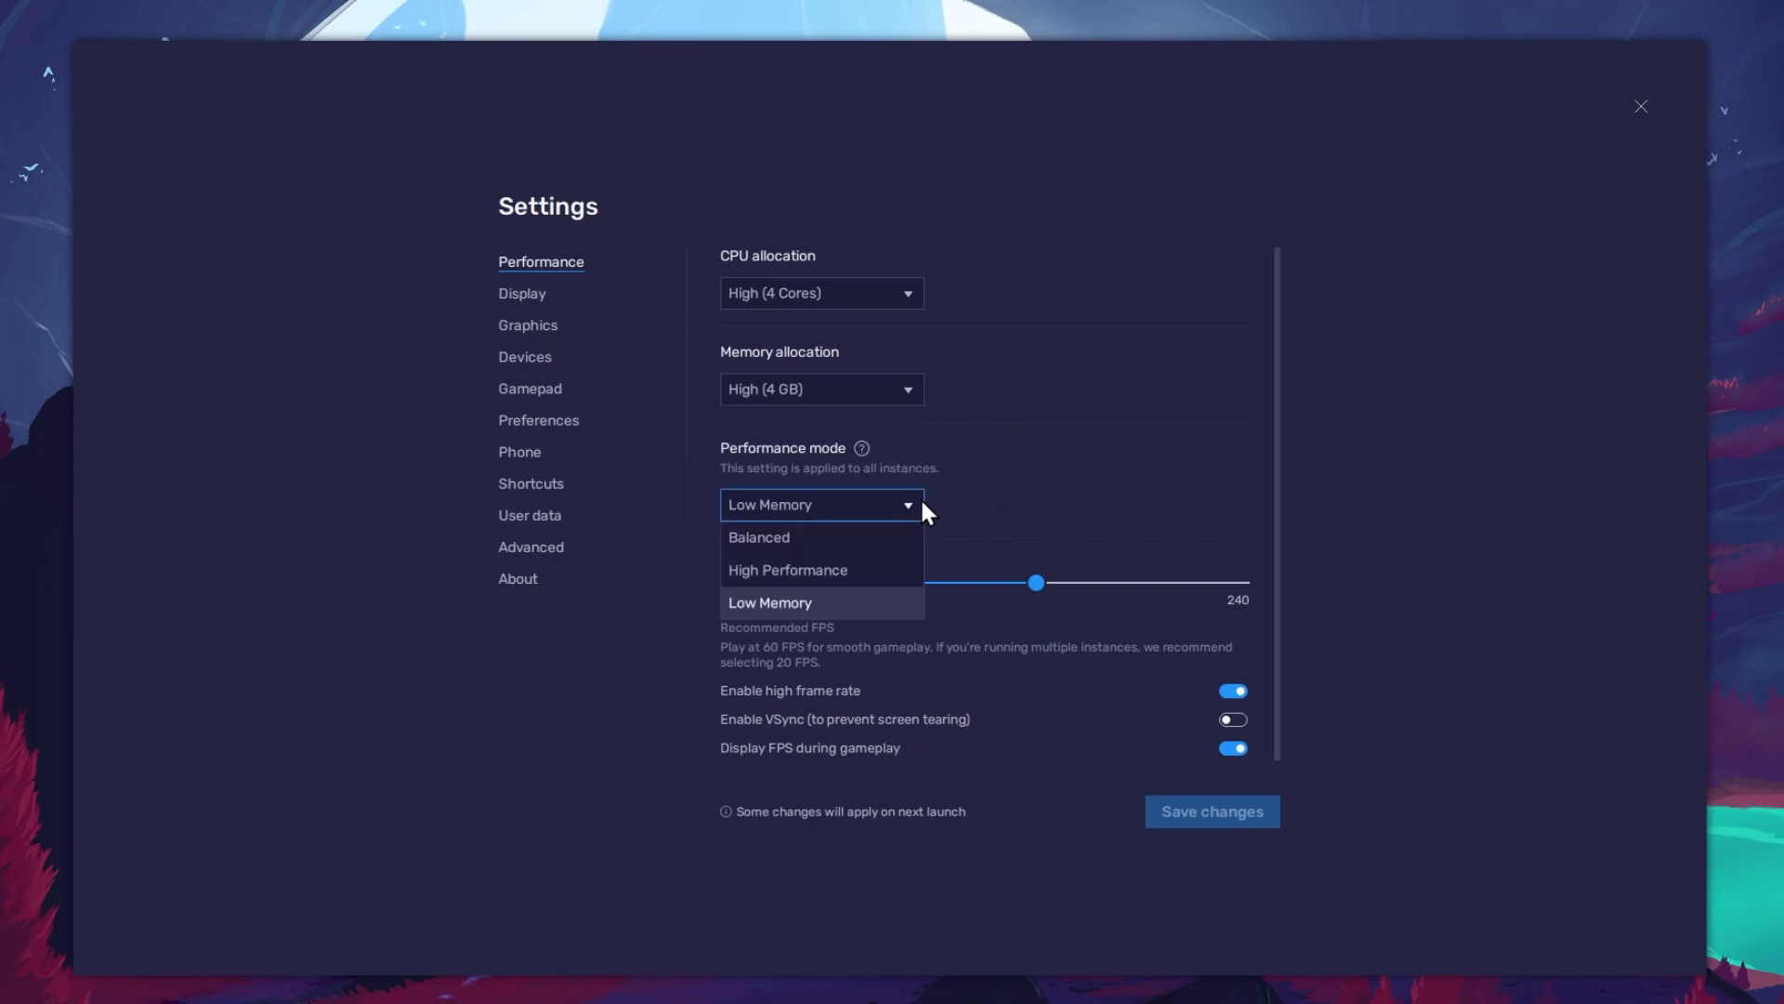
{"action": "left_click", "coordinate": [901, 537]}
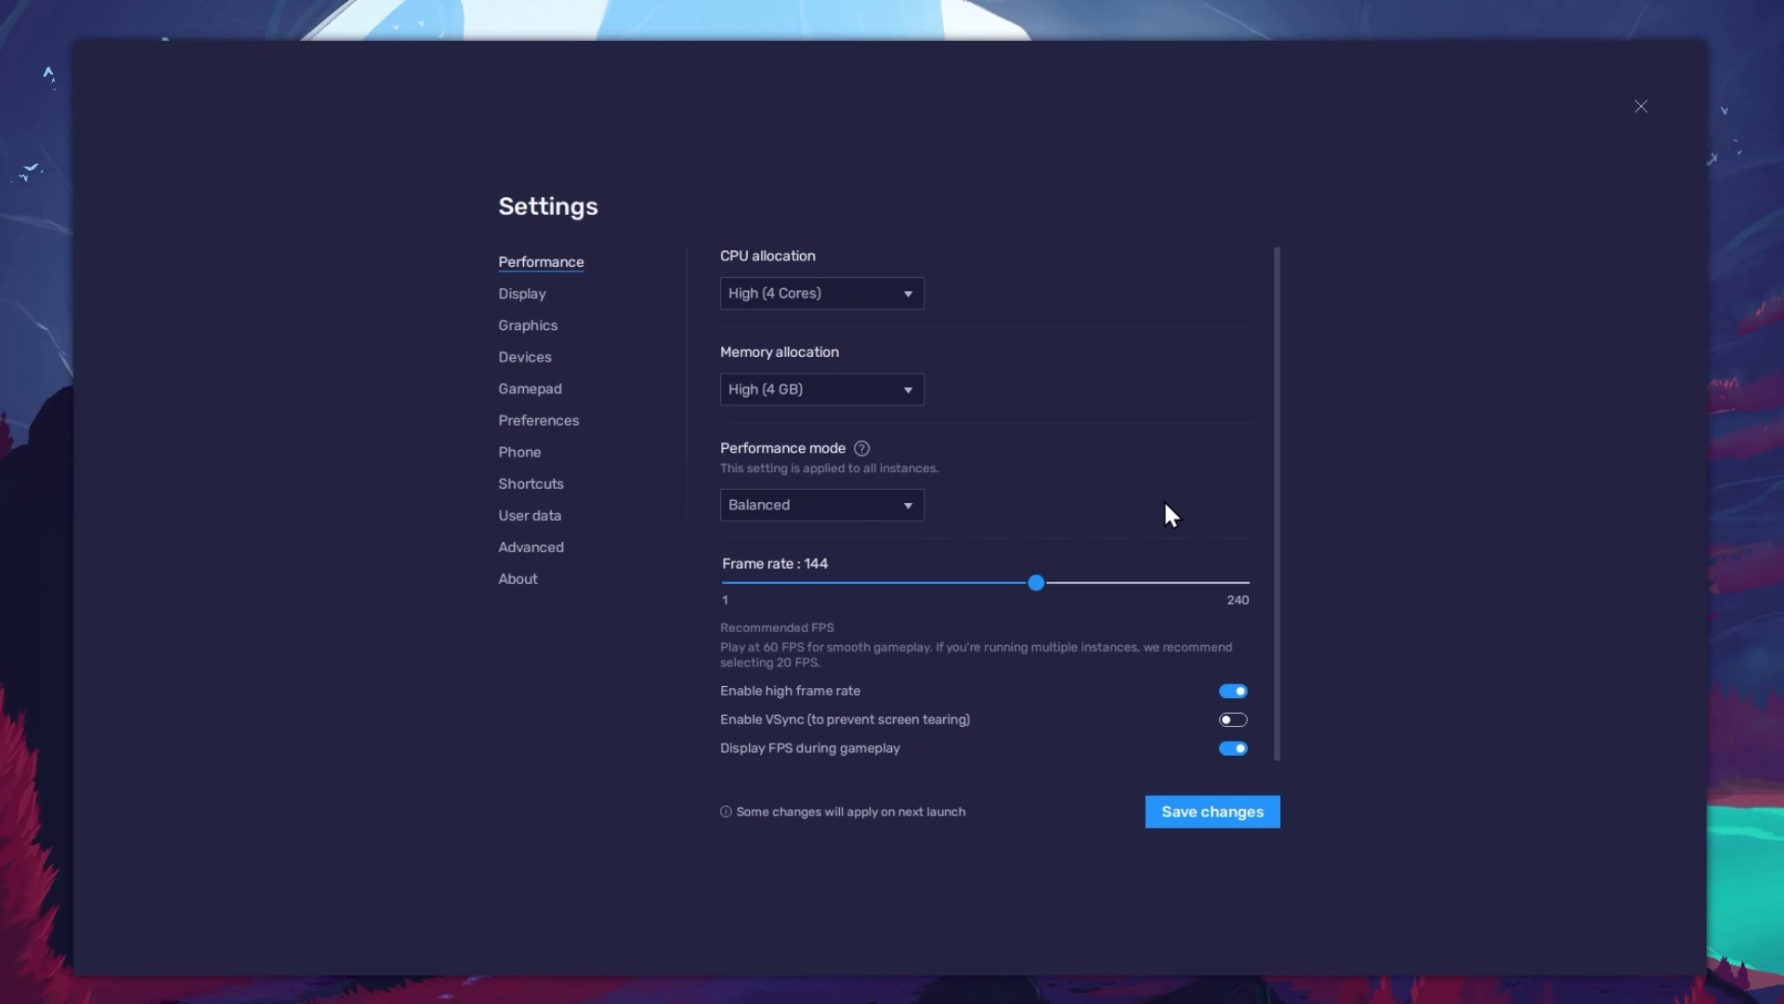
{"action": "left_click", "coordinate": [1225, 686]}
{"action": "left_click_drag", "start_coordinate": [1054, 581], "coordinate": [1039, 585]}
{"action": "right_click", "coordinate": [41, 541]}
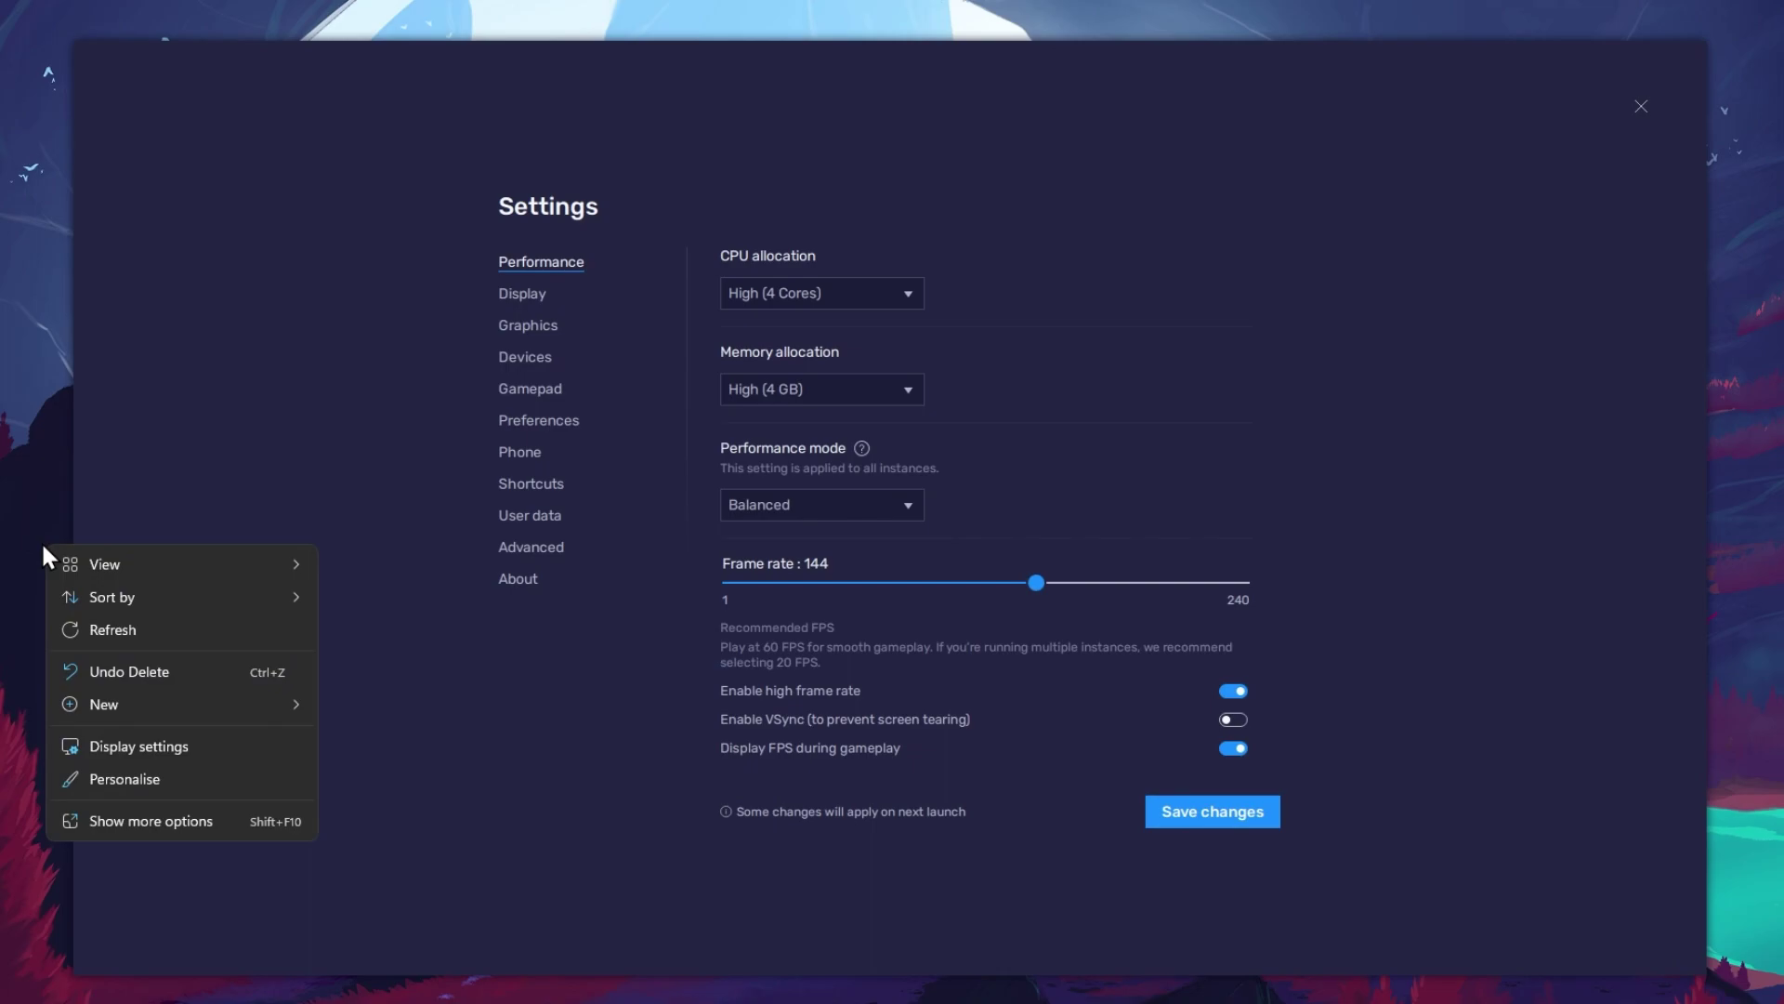
{"action": "left_click", "coordinate": [253, 744]}
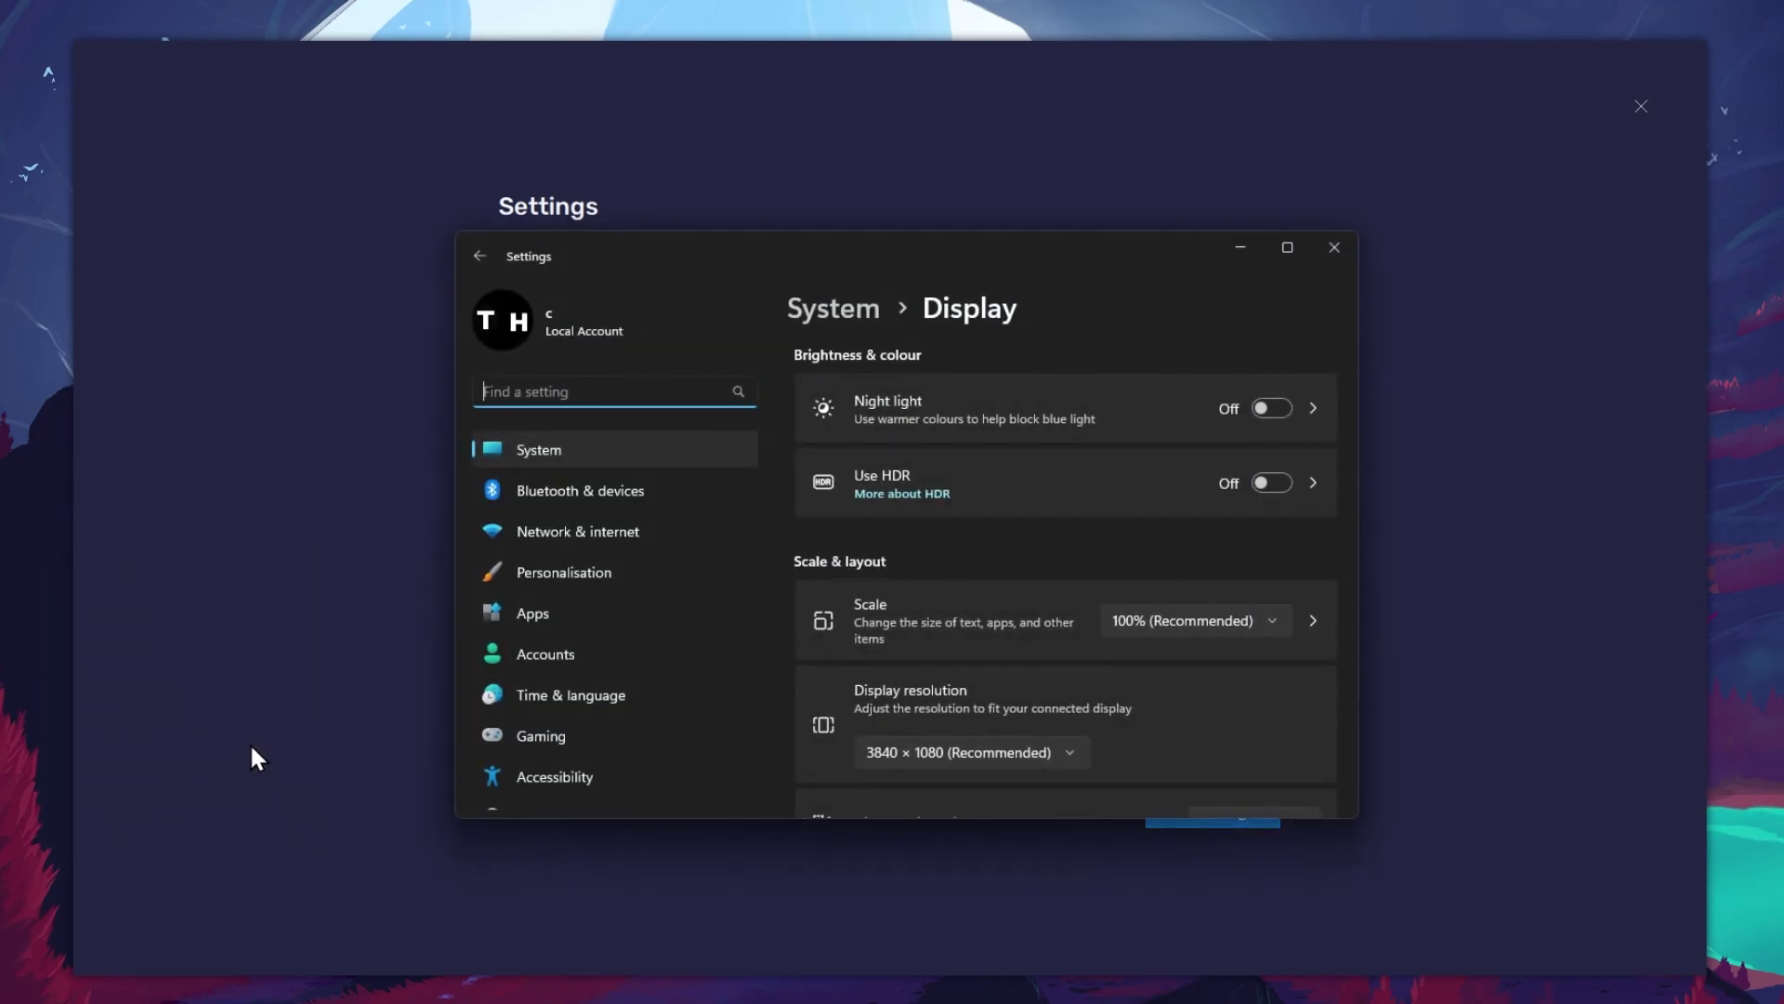
{"action": "left_click_drag", "start_coordinate": [1351, 418], "coordinate": [1355, 752]}
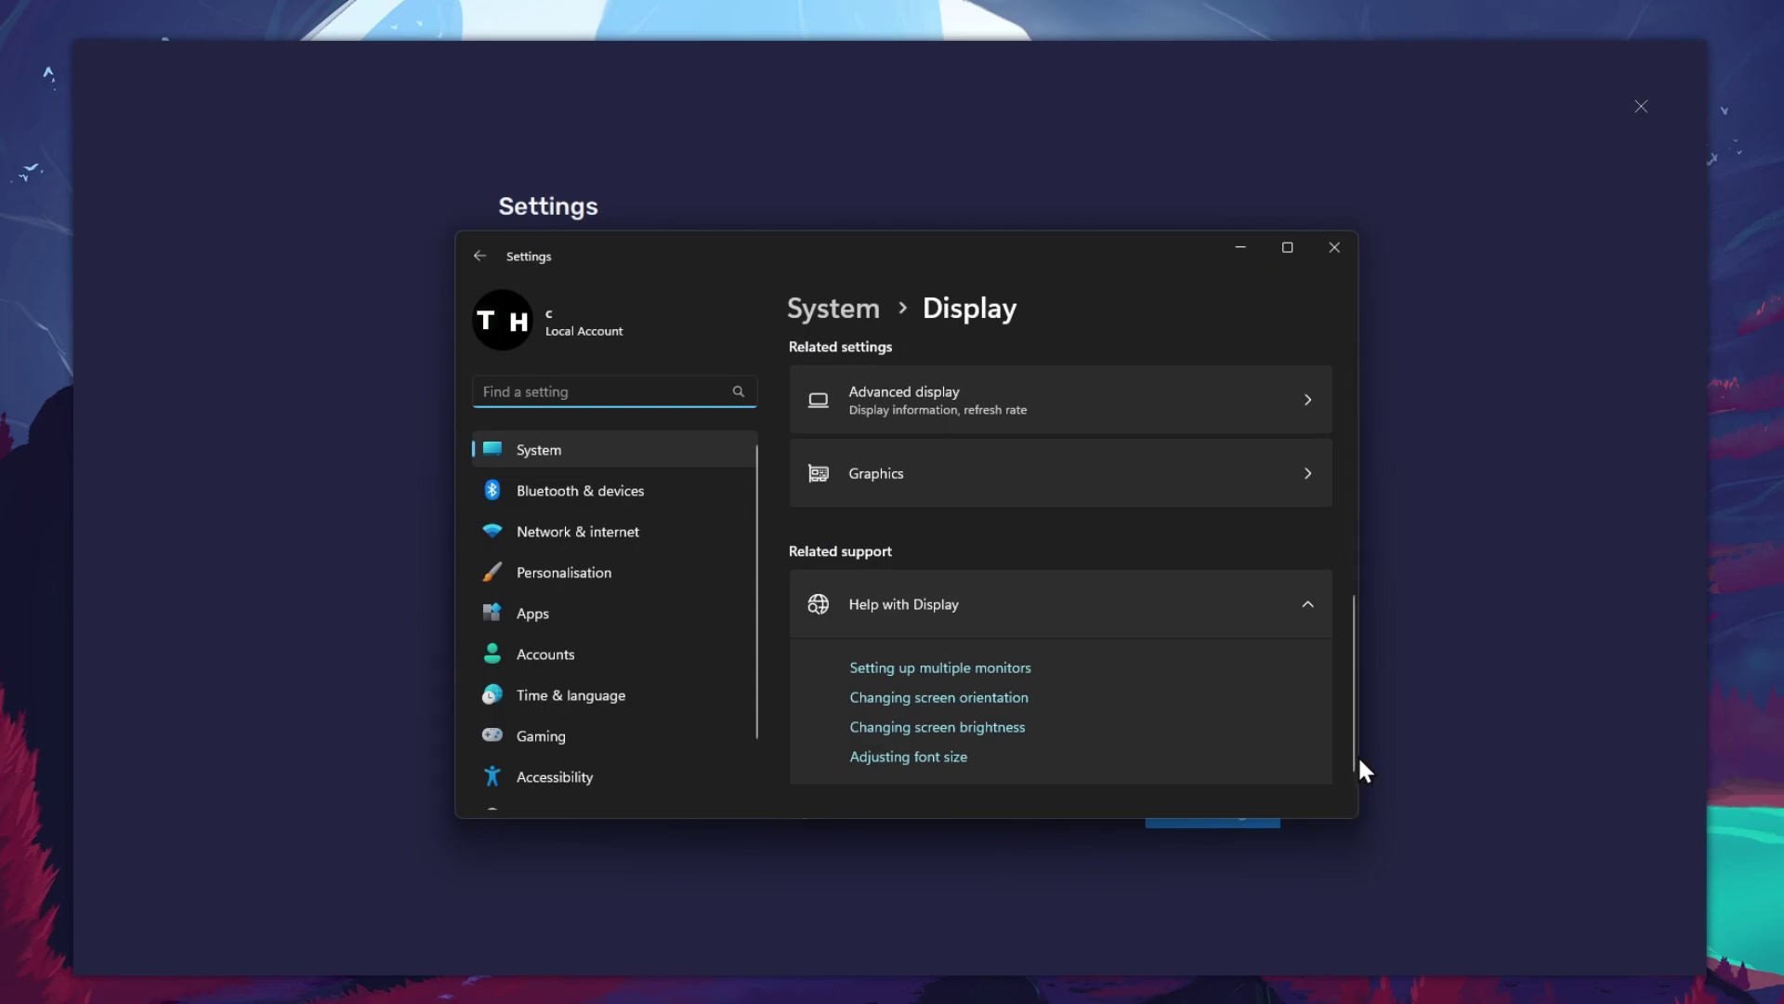
{"action": "left_click", "coordinate": [1268, 405]}
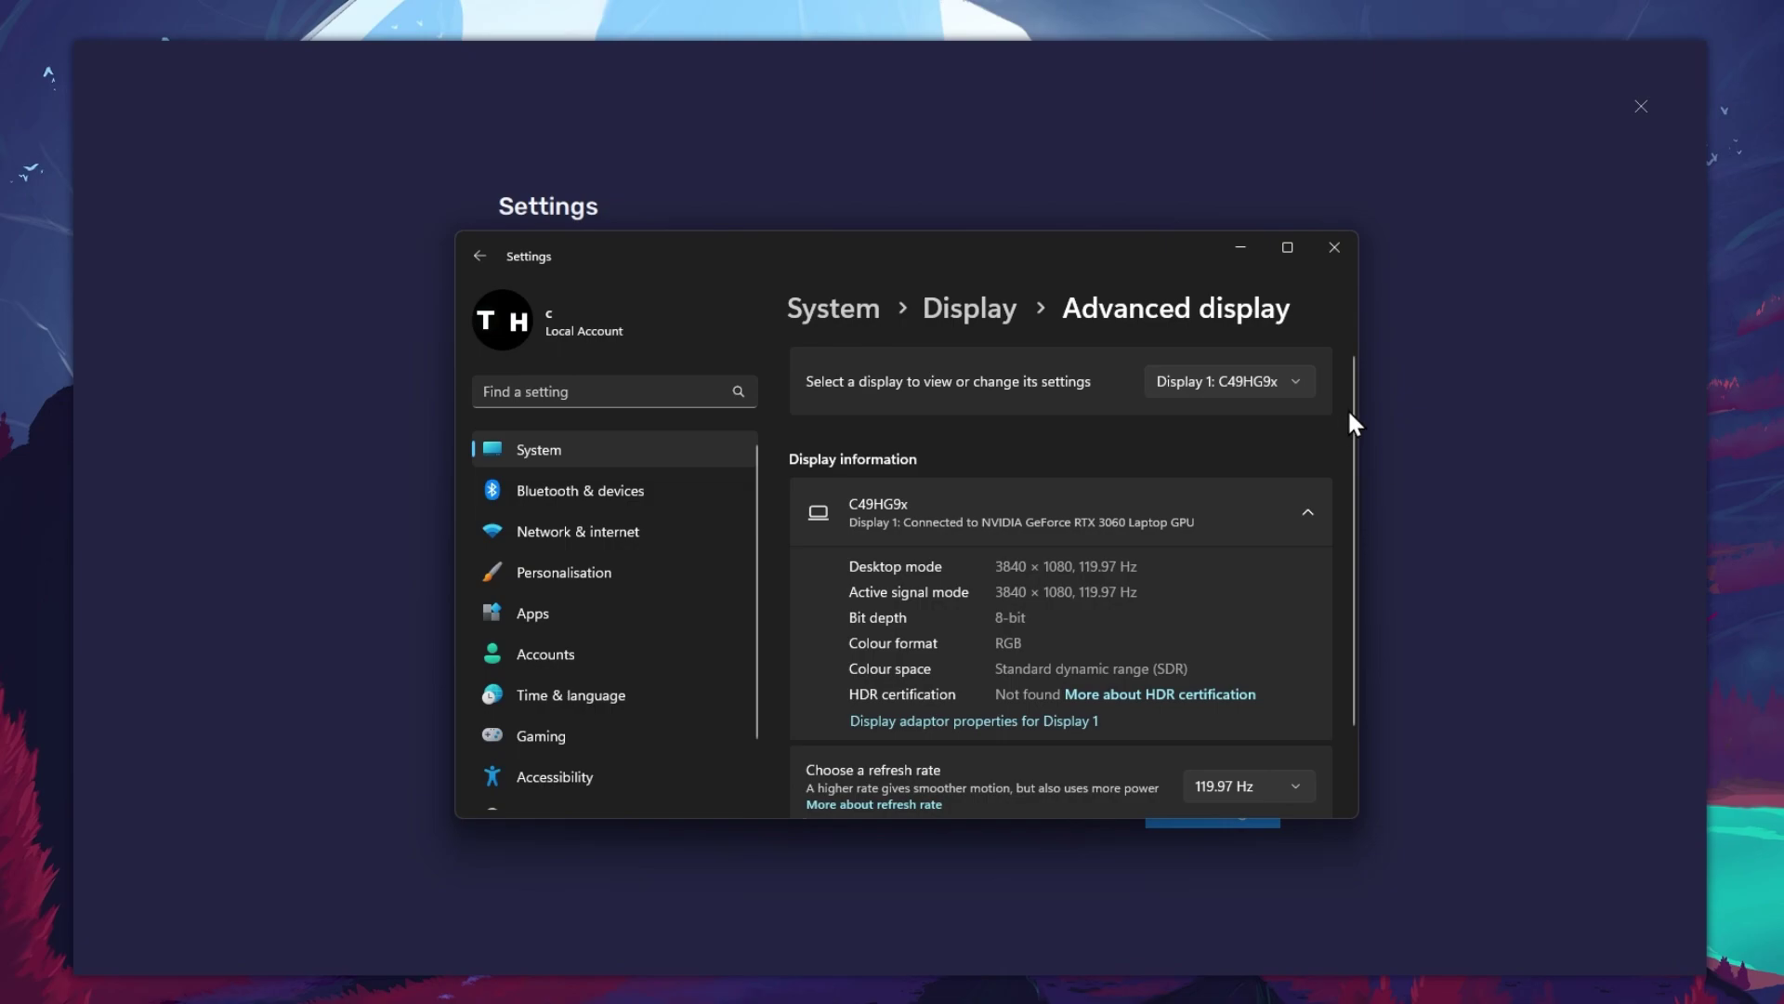
{"action": "left_click_drag", "start_coordinate": [1348, 406], "coordinate": [1348, 499]}
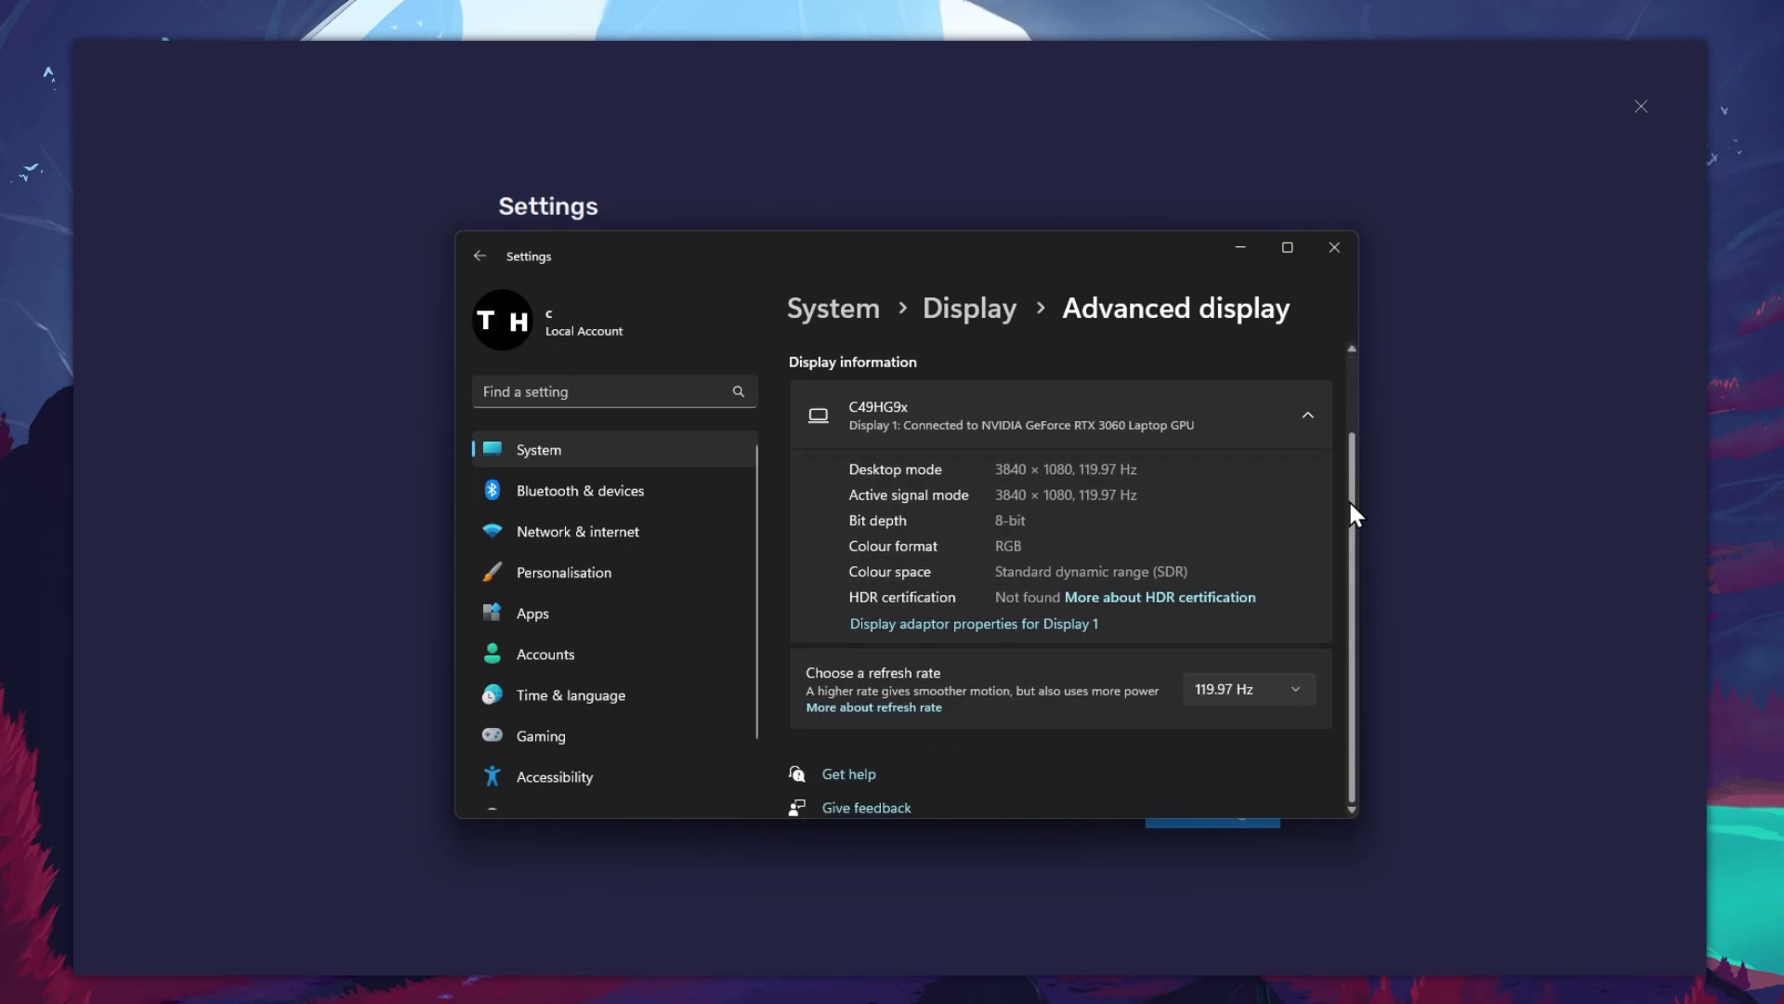
{"action": "left_click", "coordinate": [1297, 689]}
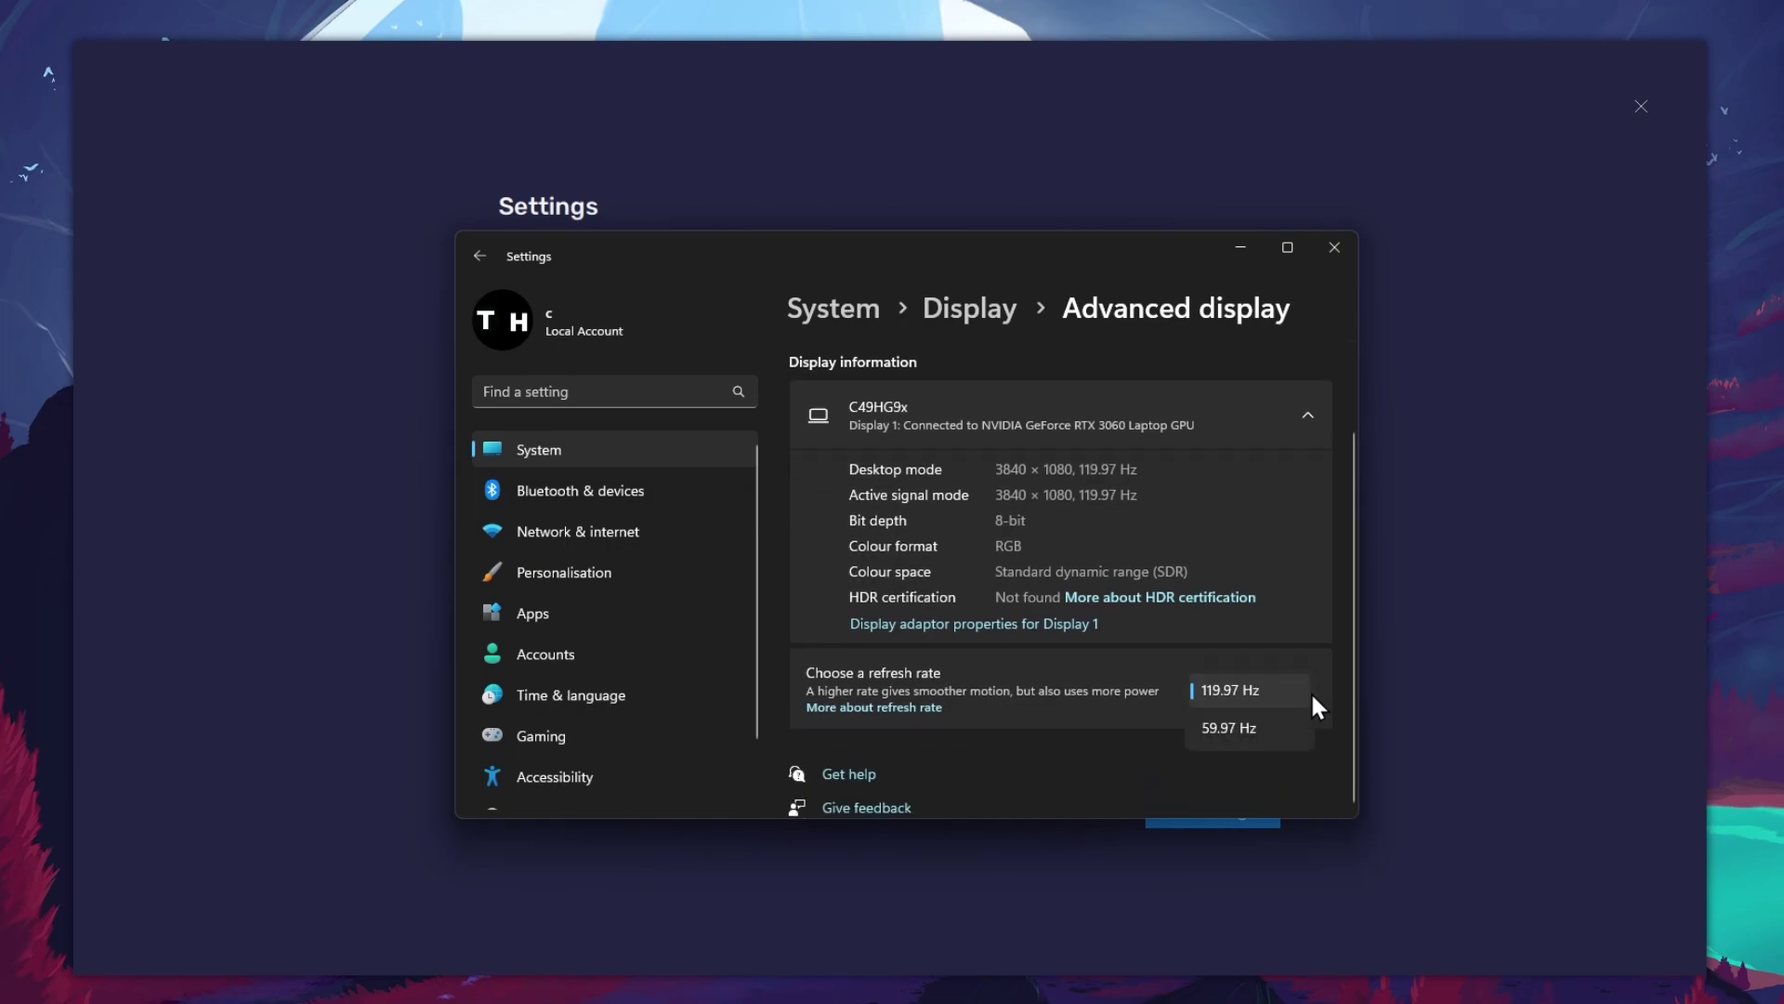
{"action": "left_click", "coordinate": [1302, 690]}
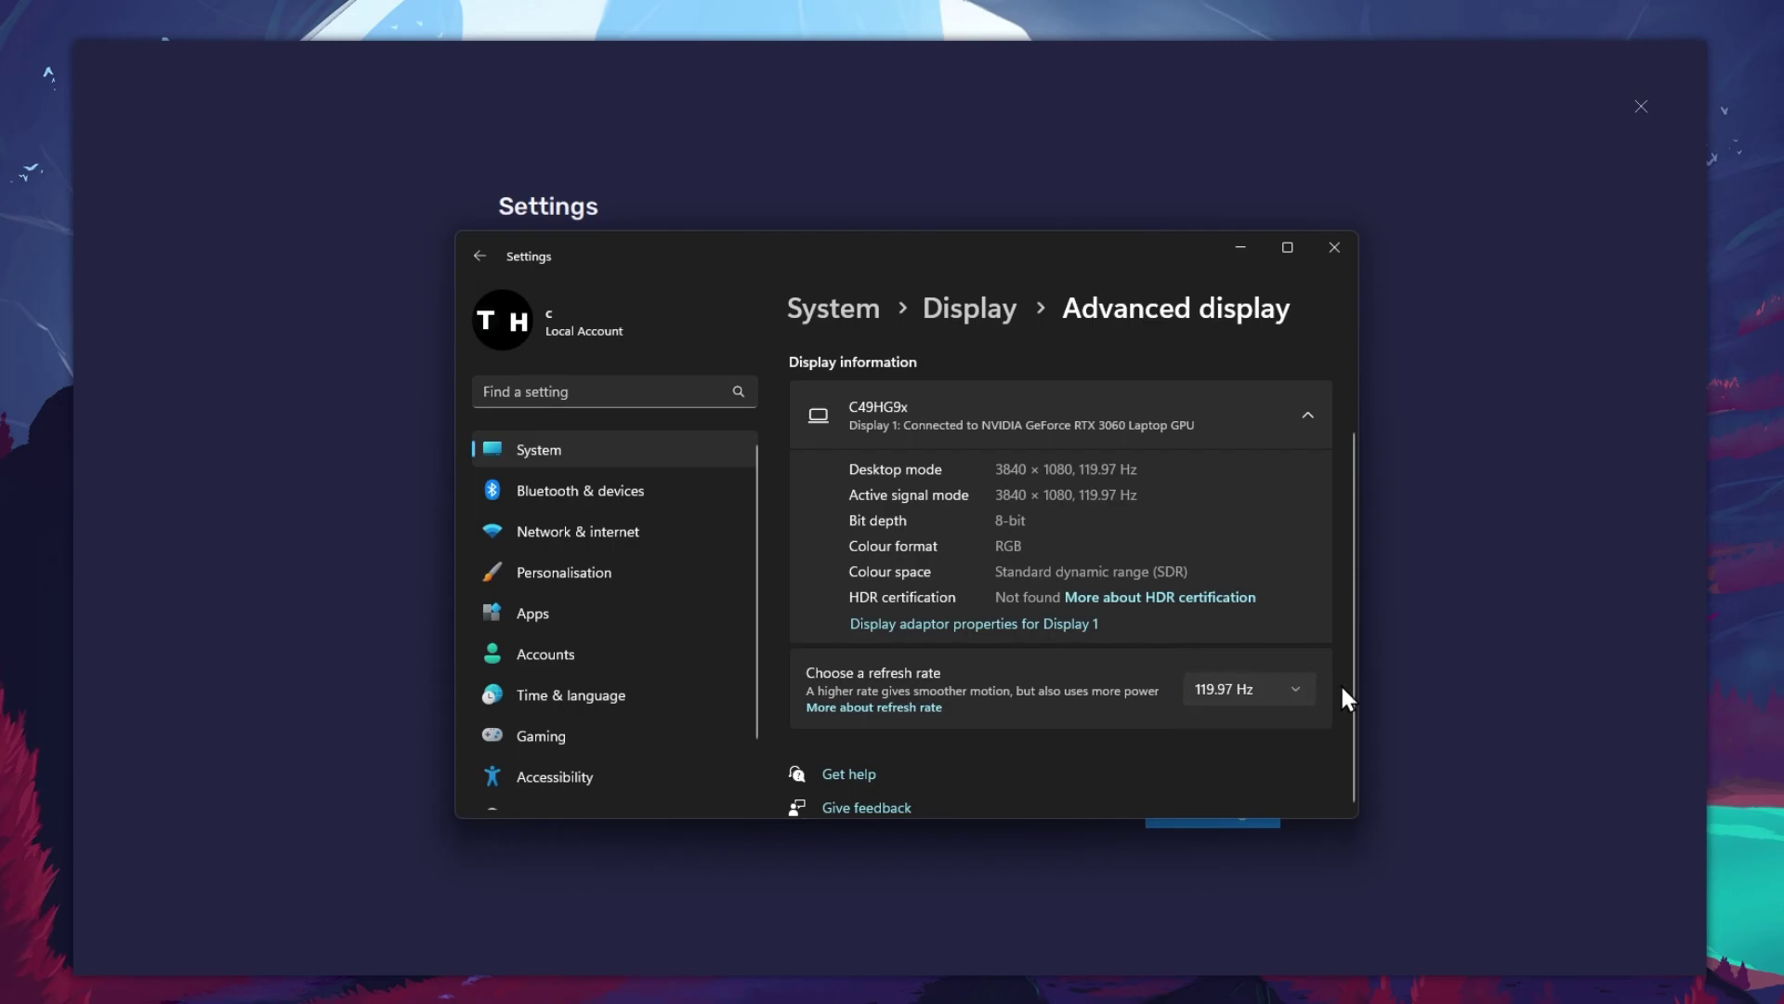
{"action": "left_click", "coordinate": [1336, 251]}
{"action": "mouse_move", "coordinate": [984, 530]}
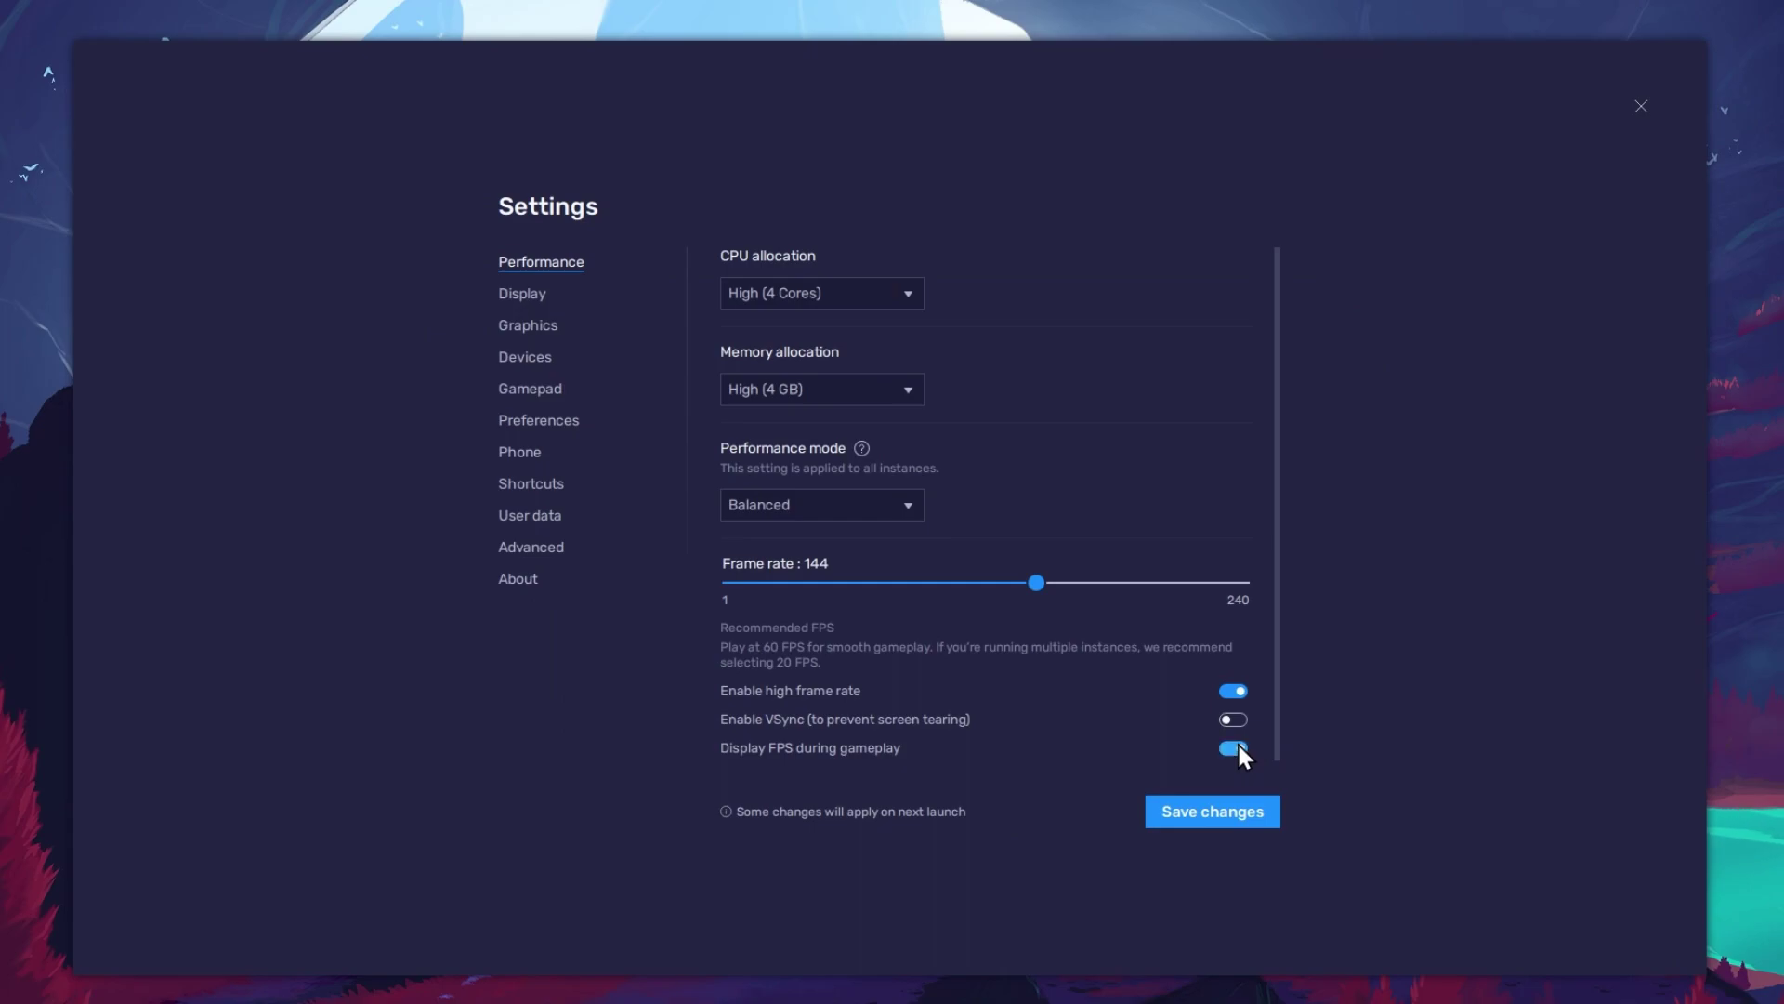
Step: In Display settings, check orientations, try 1280 x 720 and 2560 x 1440, then reselect 1600 x 900
{"action": "left_click", "coordinate": [519, 296]}
{"action": "left_click", "coordinate": [961, 543]}
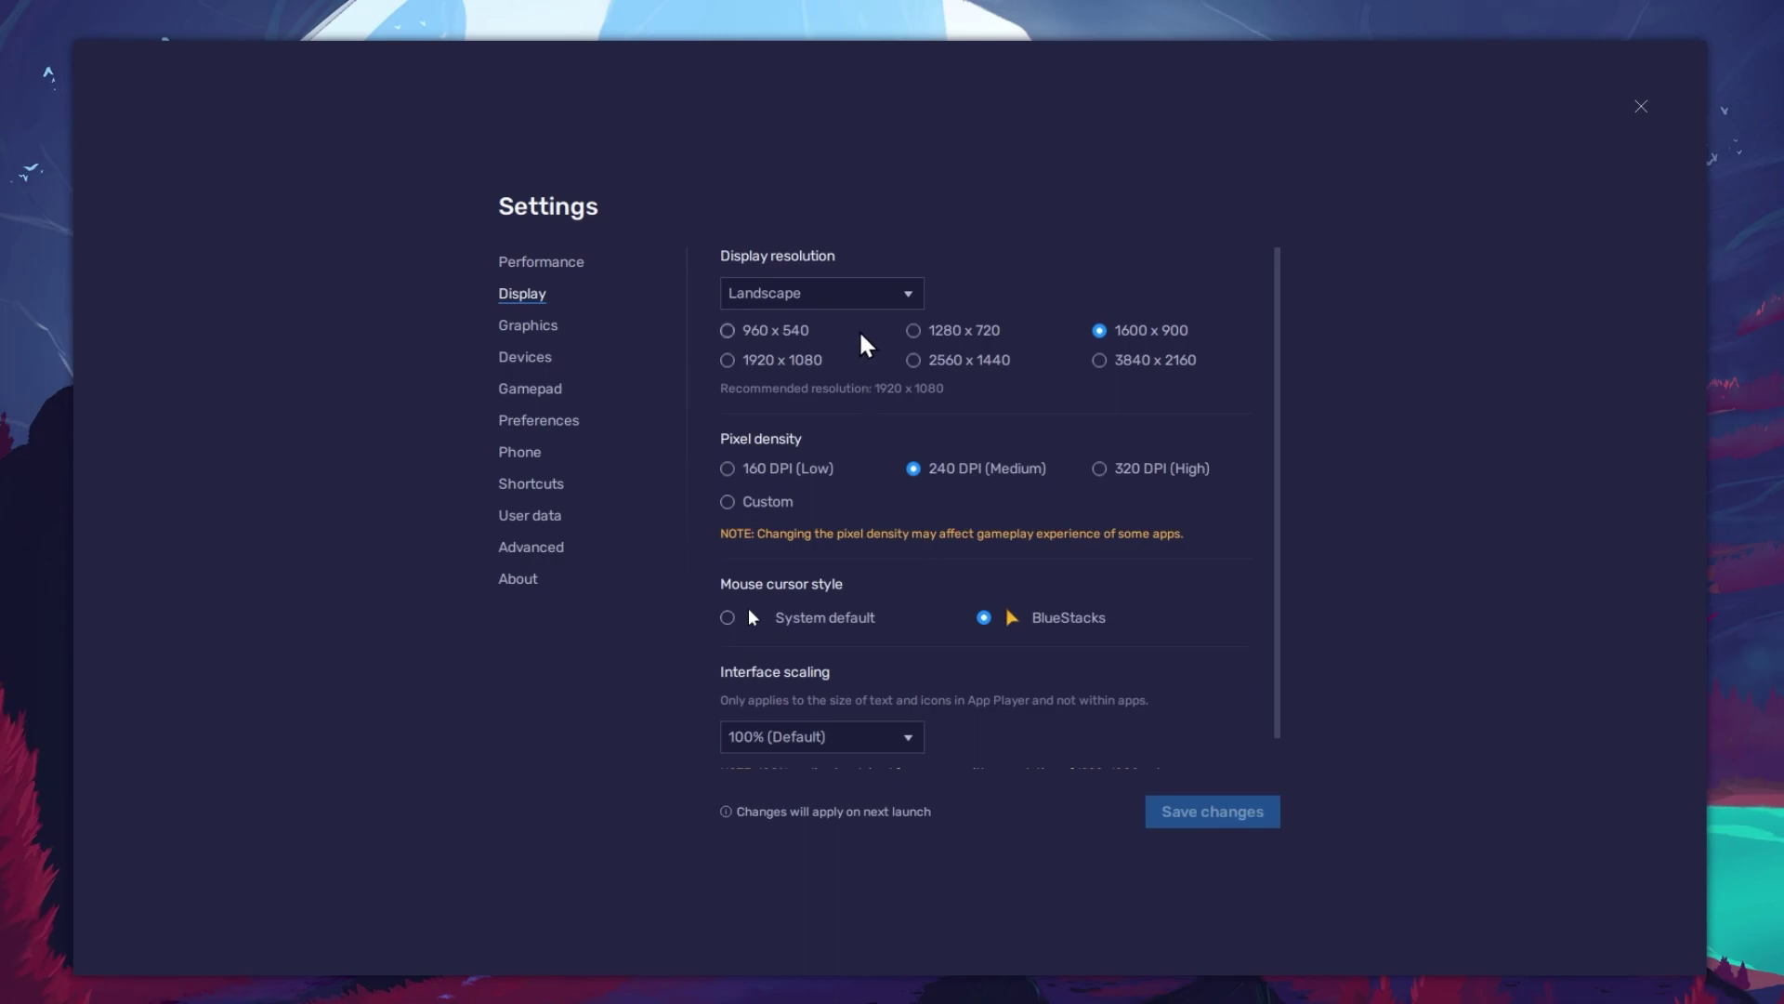
{"action": "left_click", "coordinate": [864, 296]}
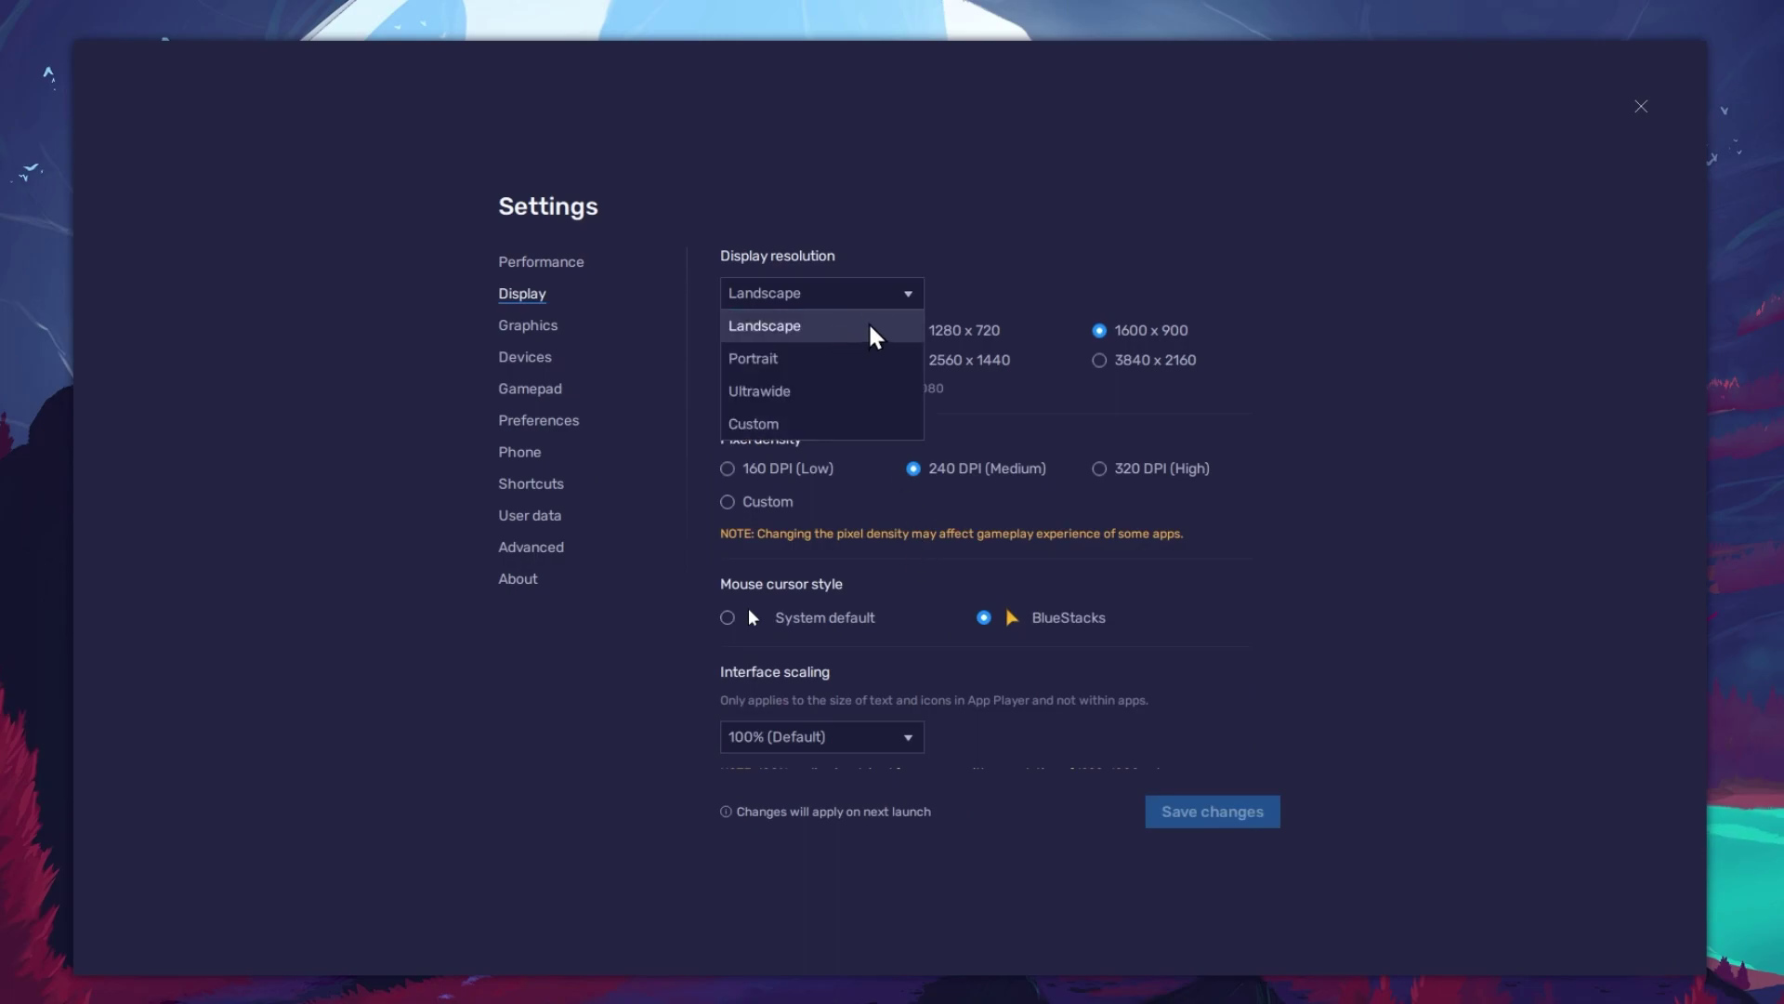
{"action": "left_click", "coordinate": [881, 332]}
{"action": "left_click", "coordinate": [914, 331]}
{"action": "left_click", "coordinate": [915, 362]}
{"action": "left_click", "coordinate": [1098, 332]}
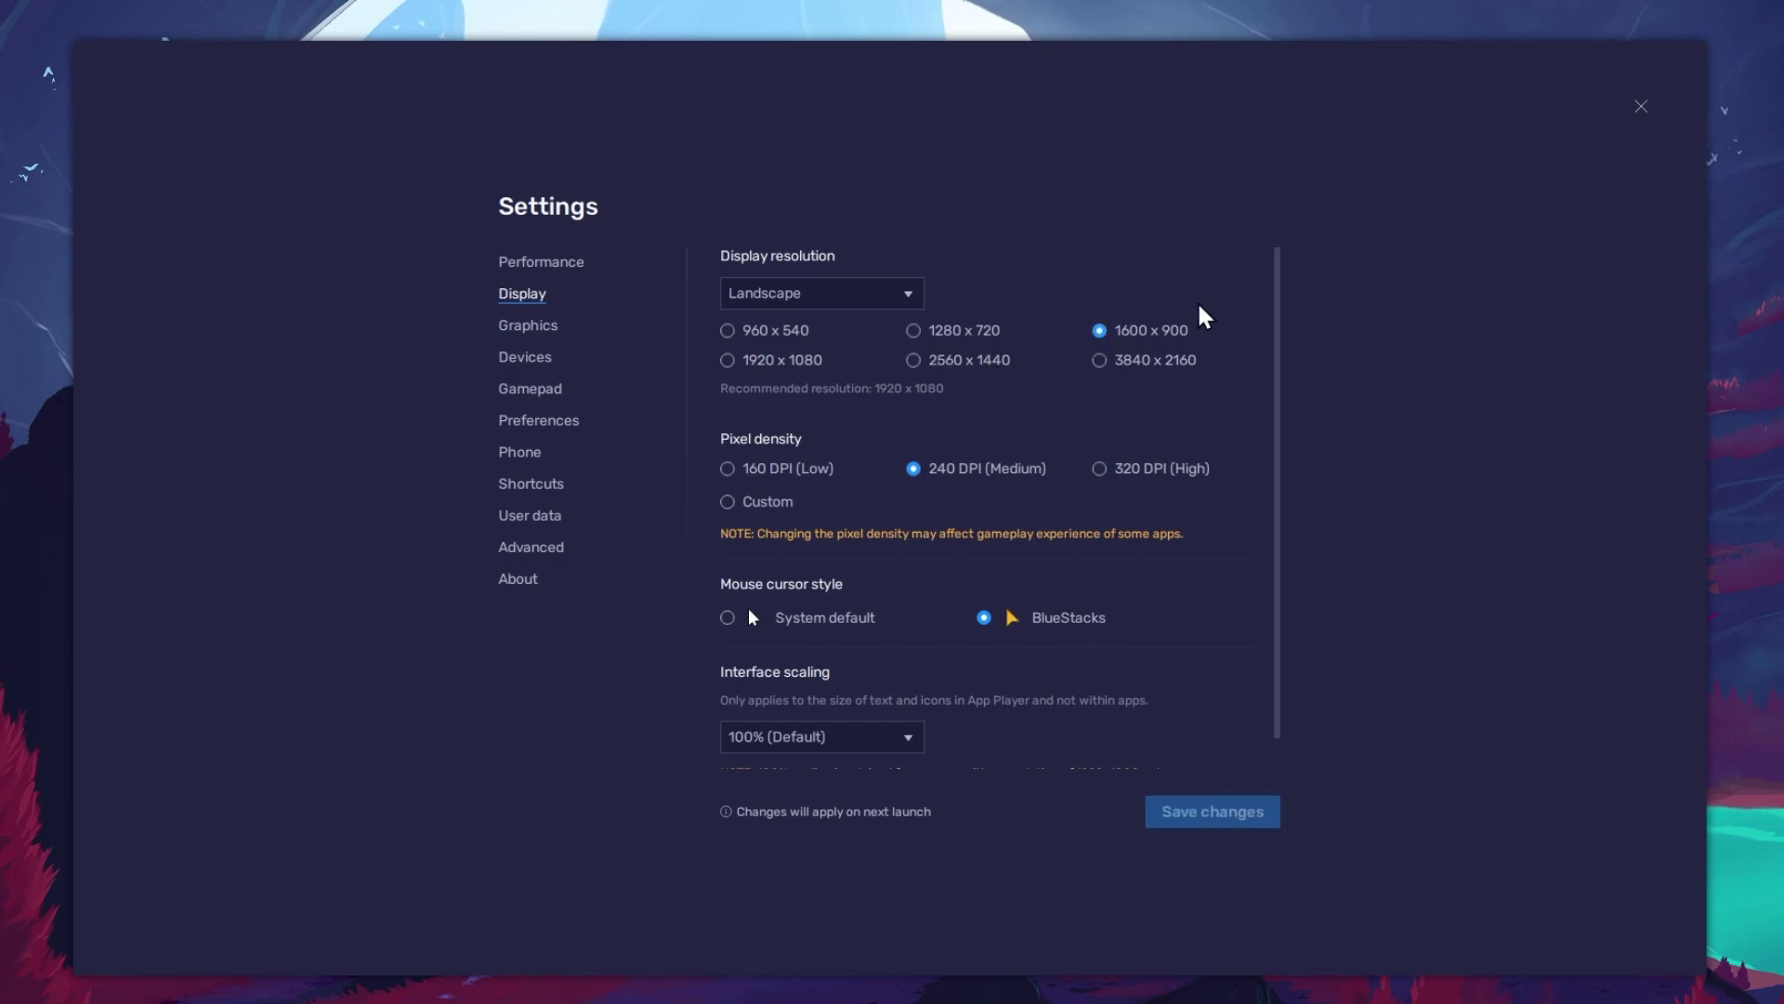
Step: Close settings, slightly enlarge the emulator window, and launch Pokémon UNITE
{"action": "left_click", "coordinate": [1640, 106]}
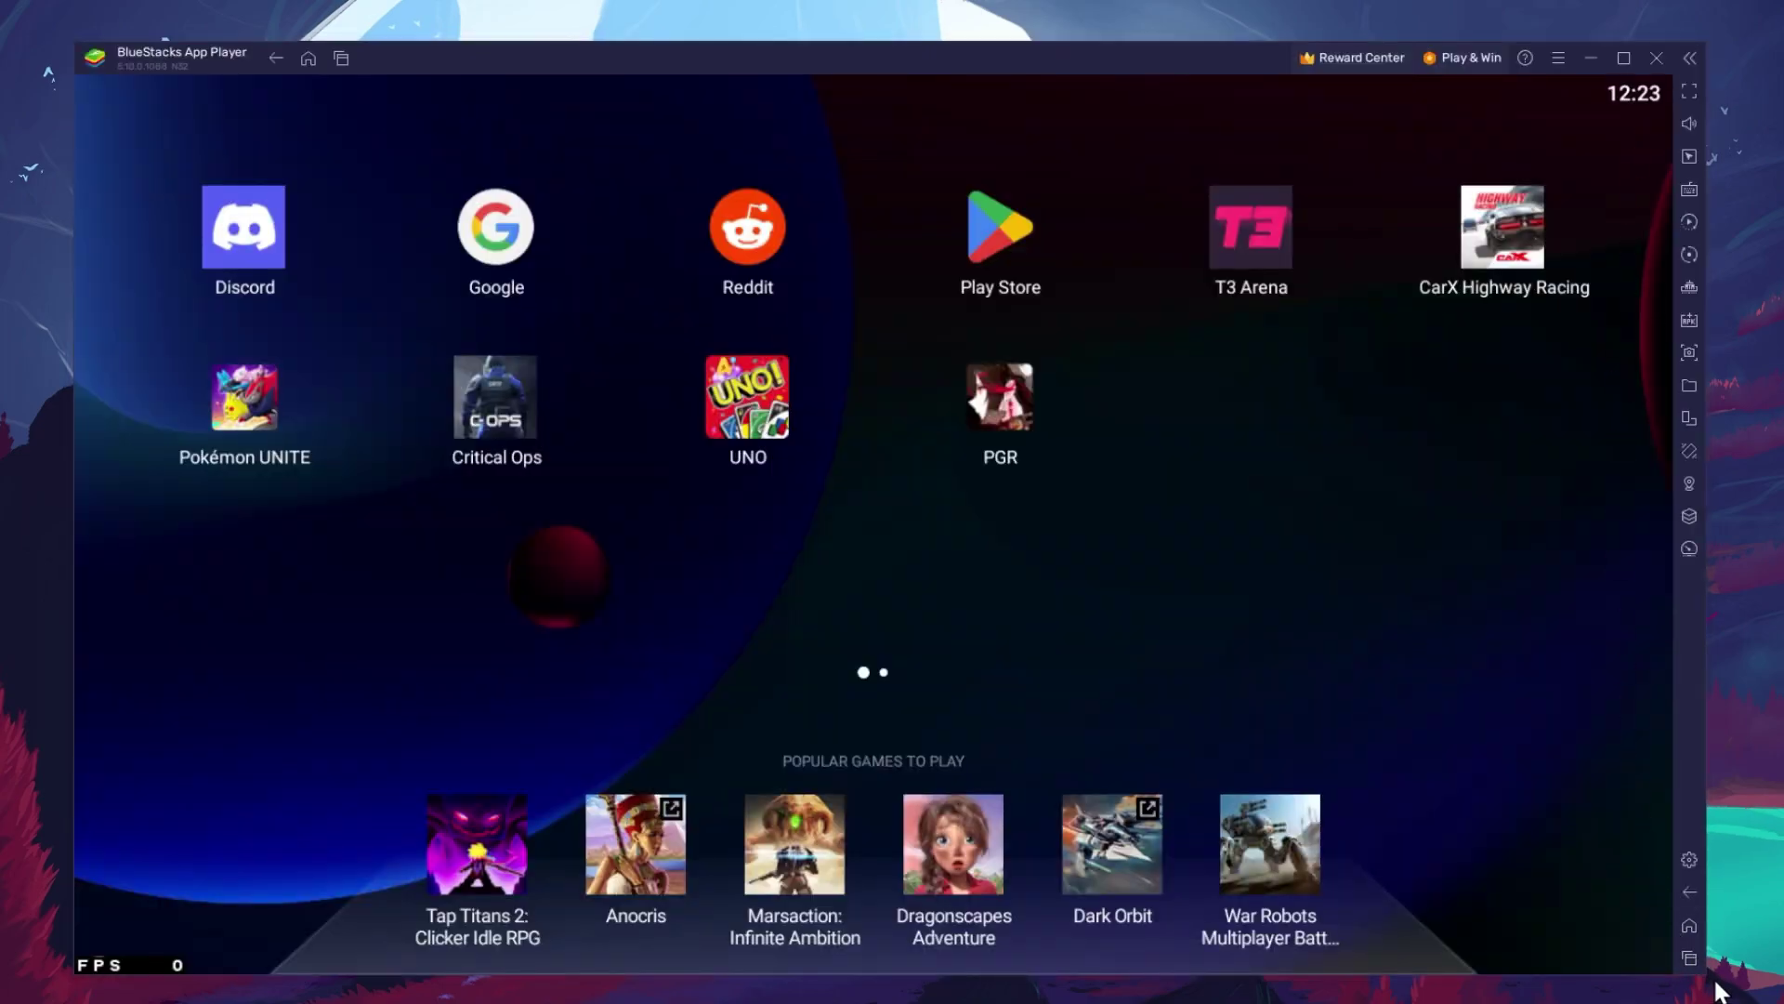
{"action": "left_click_drag", "start_coordinate": [1712, 985], "coordinate": [1725, 959]}
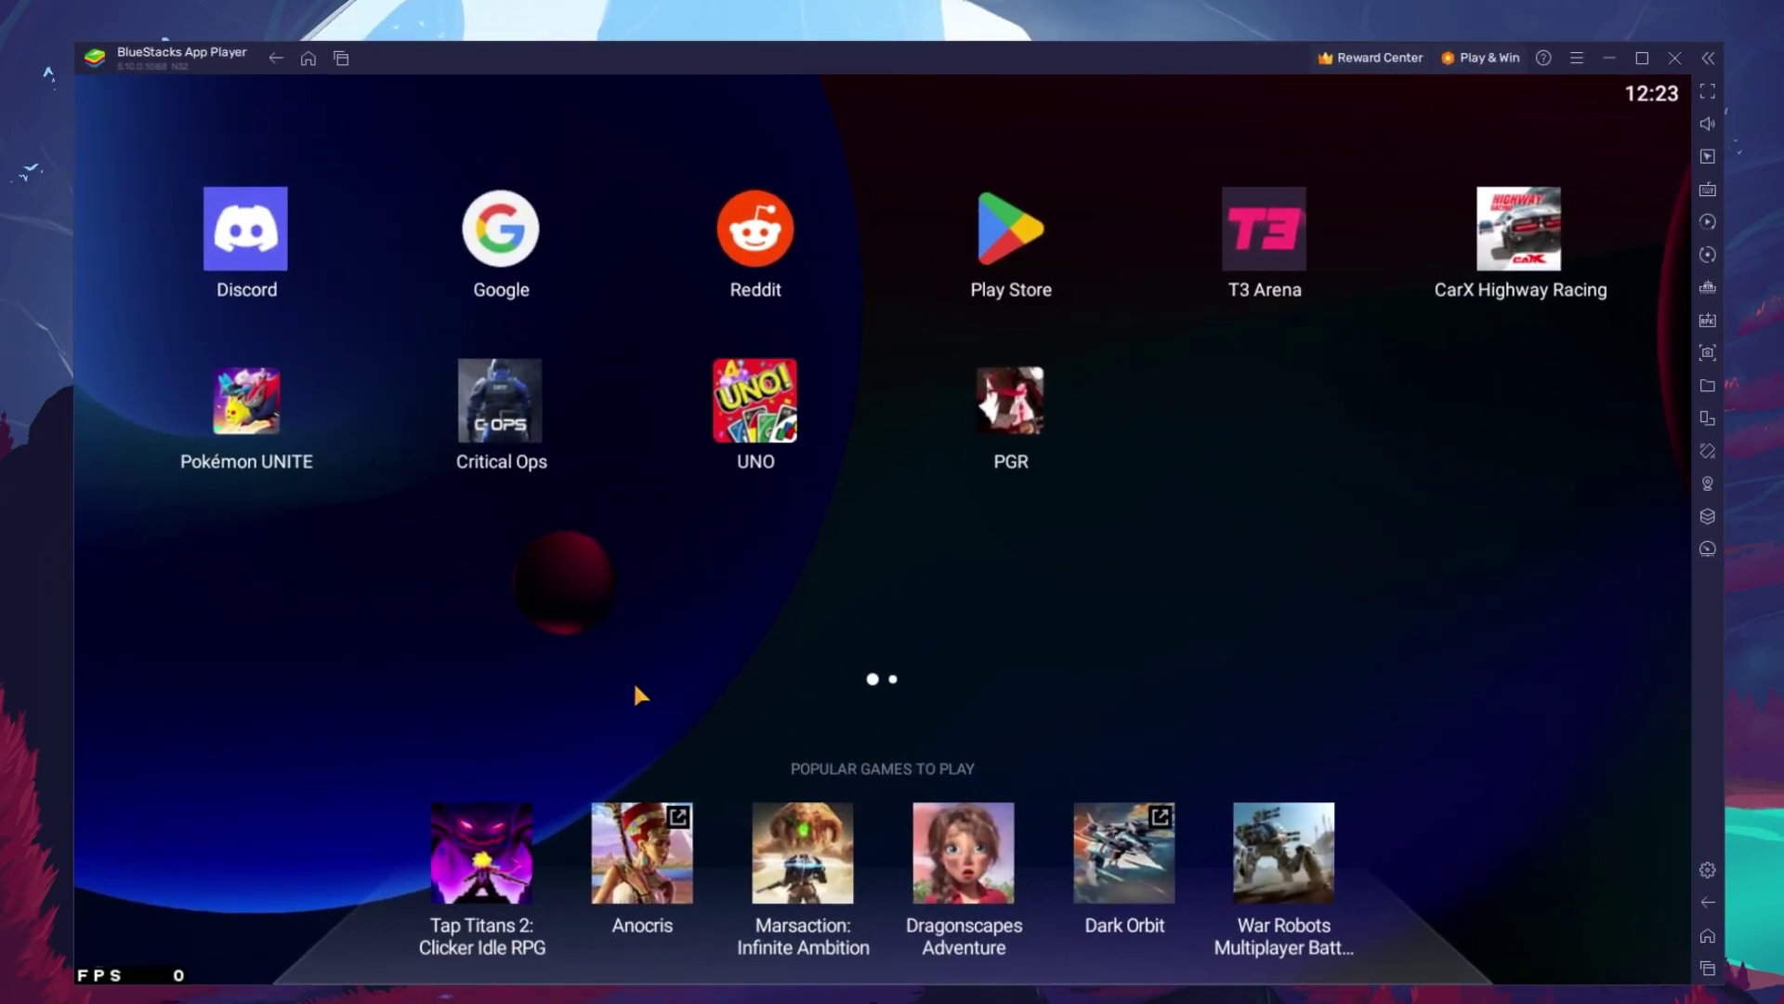
{"action": "left_click", "coordinate": [253, 450]}
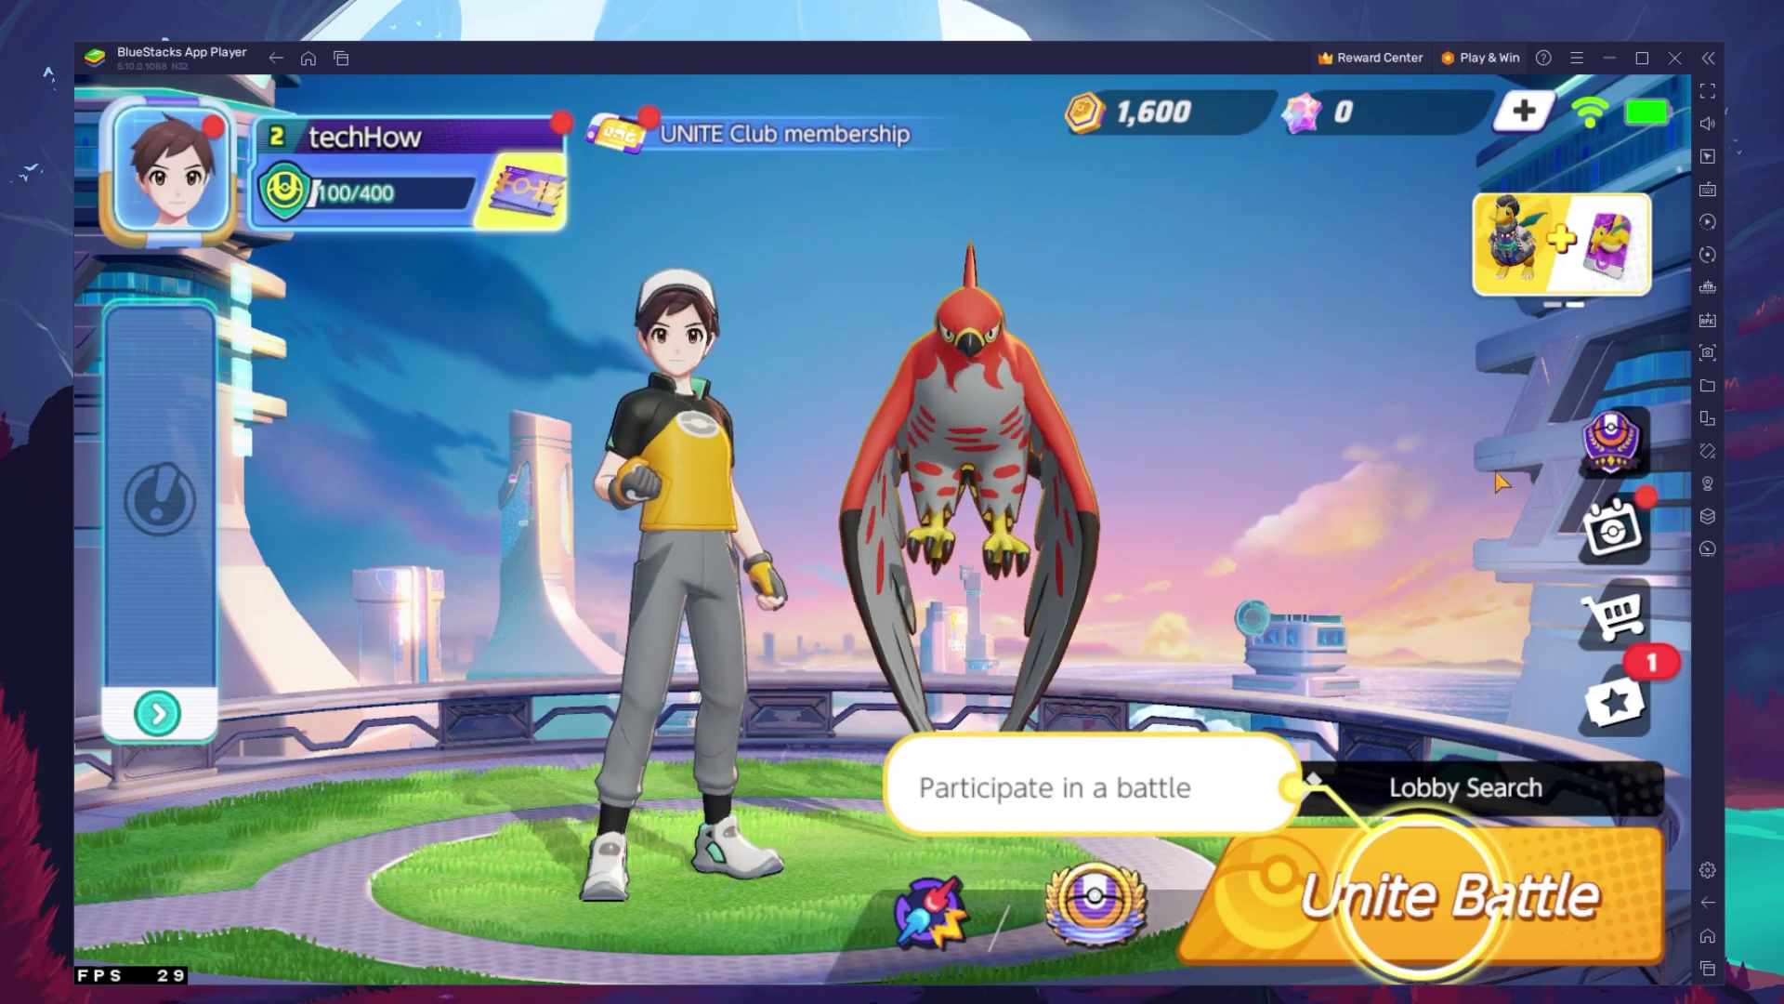
{"action": "left_click", "coordinate": [1707, 189]}
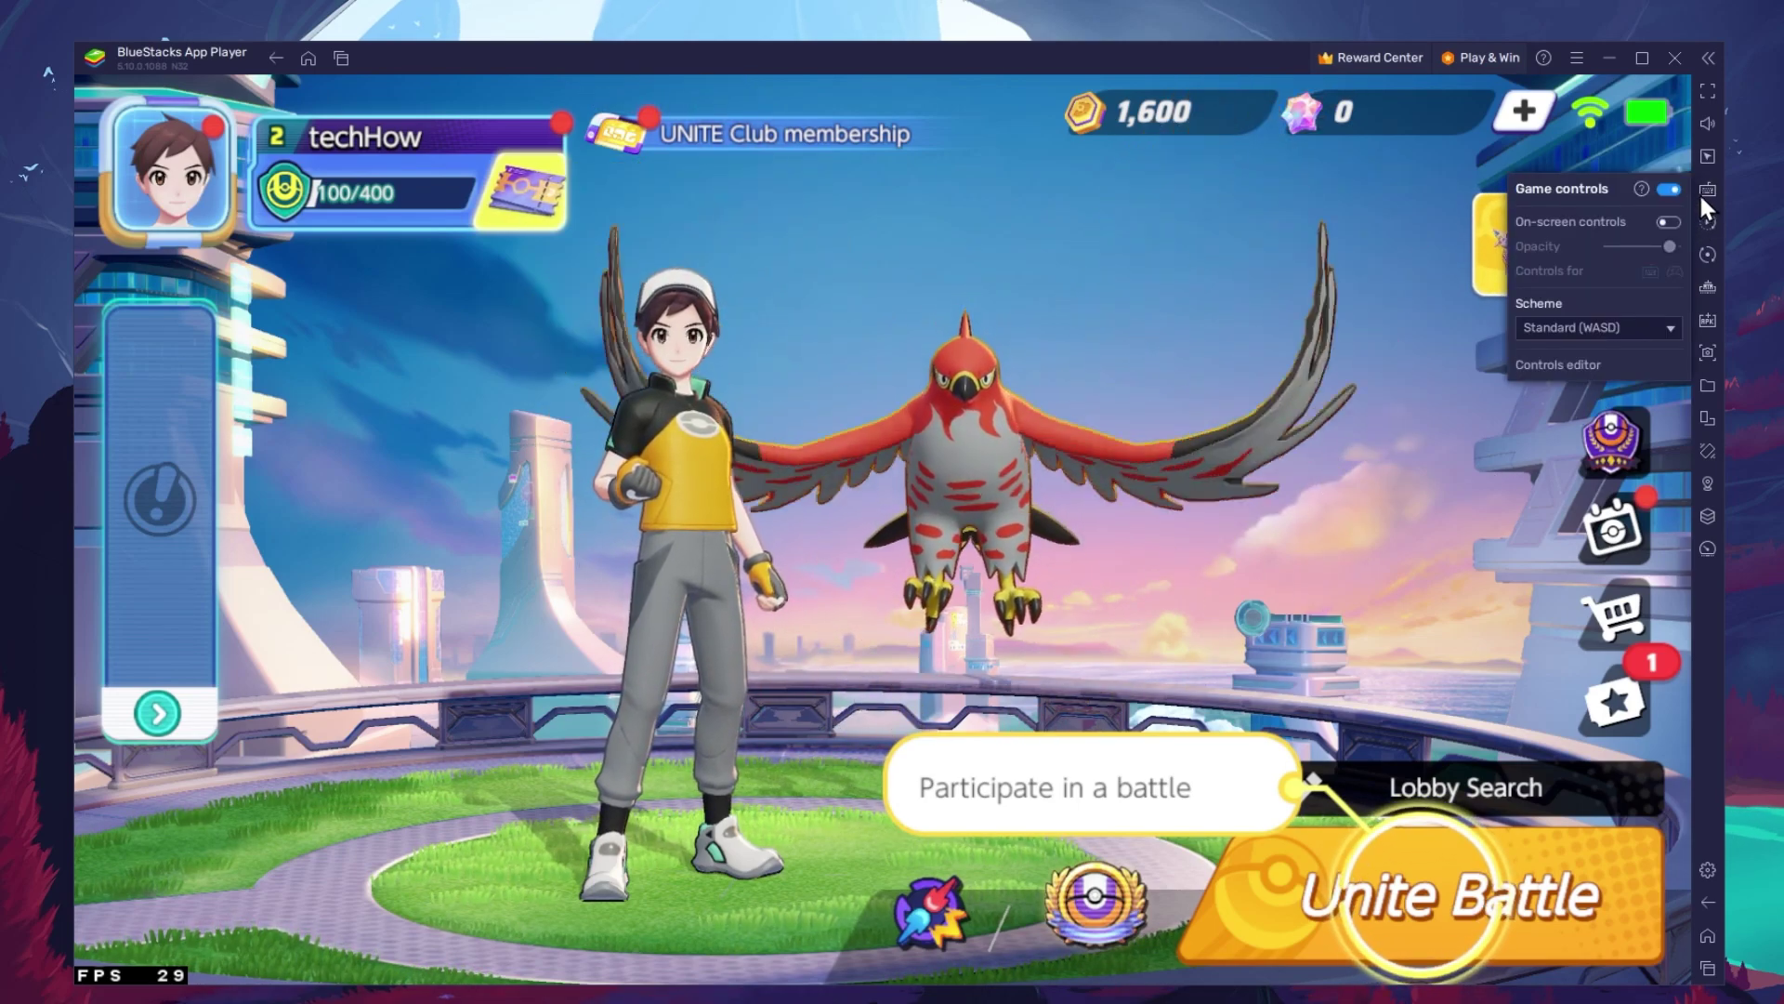
{"action": "left_click", "coordinate": [1669, 220]}
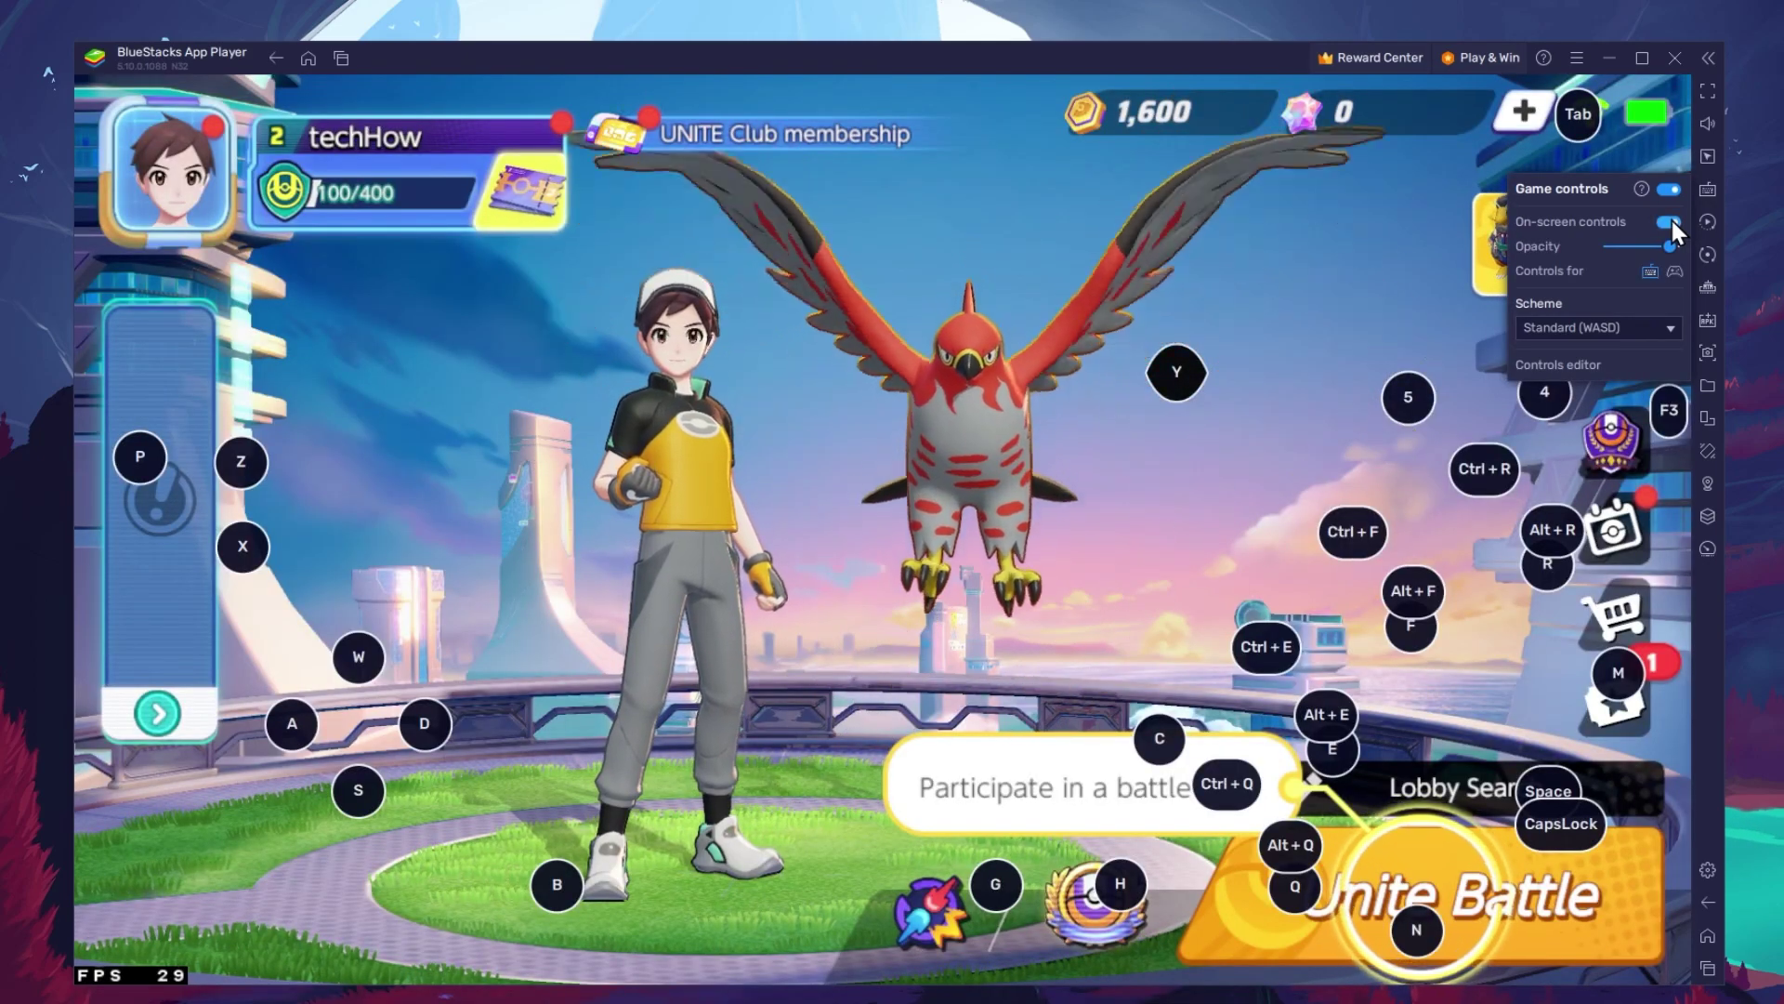
{"action": "left_click", "coordinate": [1672, 221]}
{"action": "left_click", "coordinate": [1670, 221]}
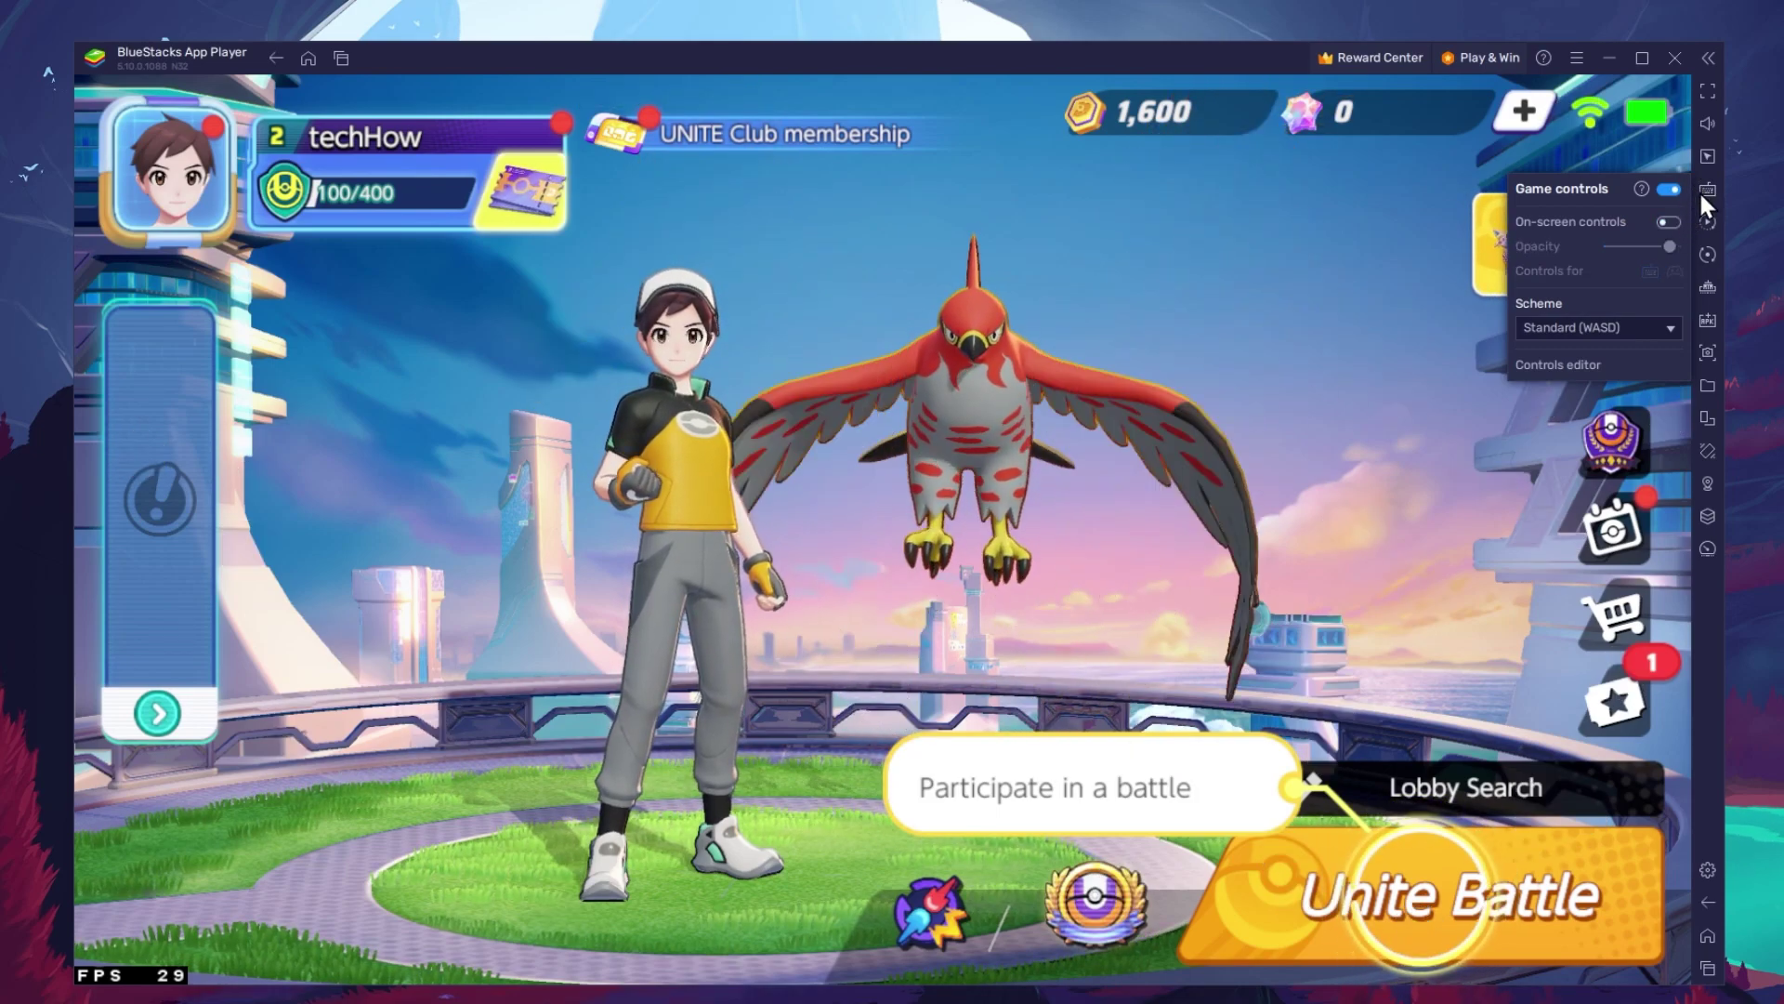
{"action": "left_click", "coordinate": [1707, 189]}
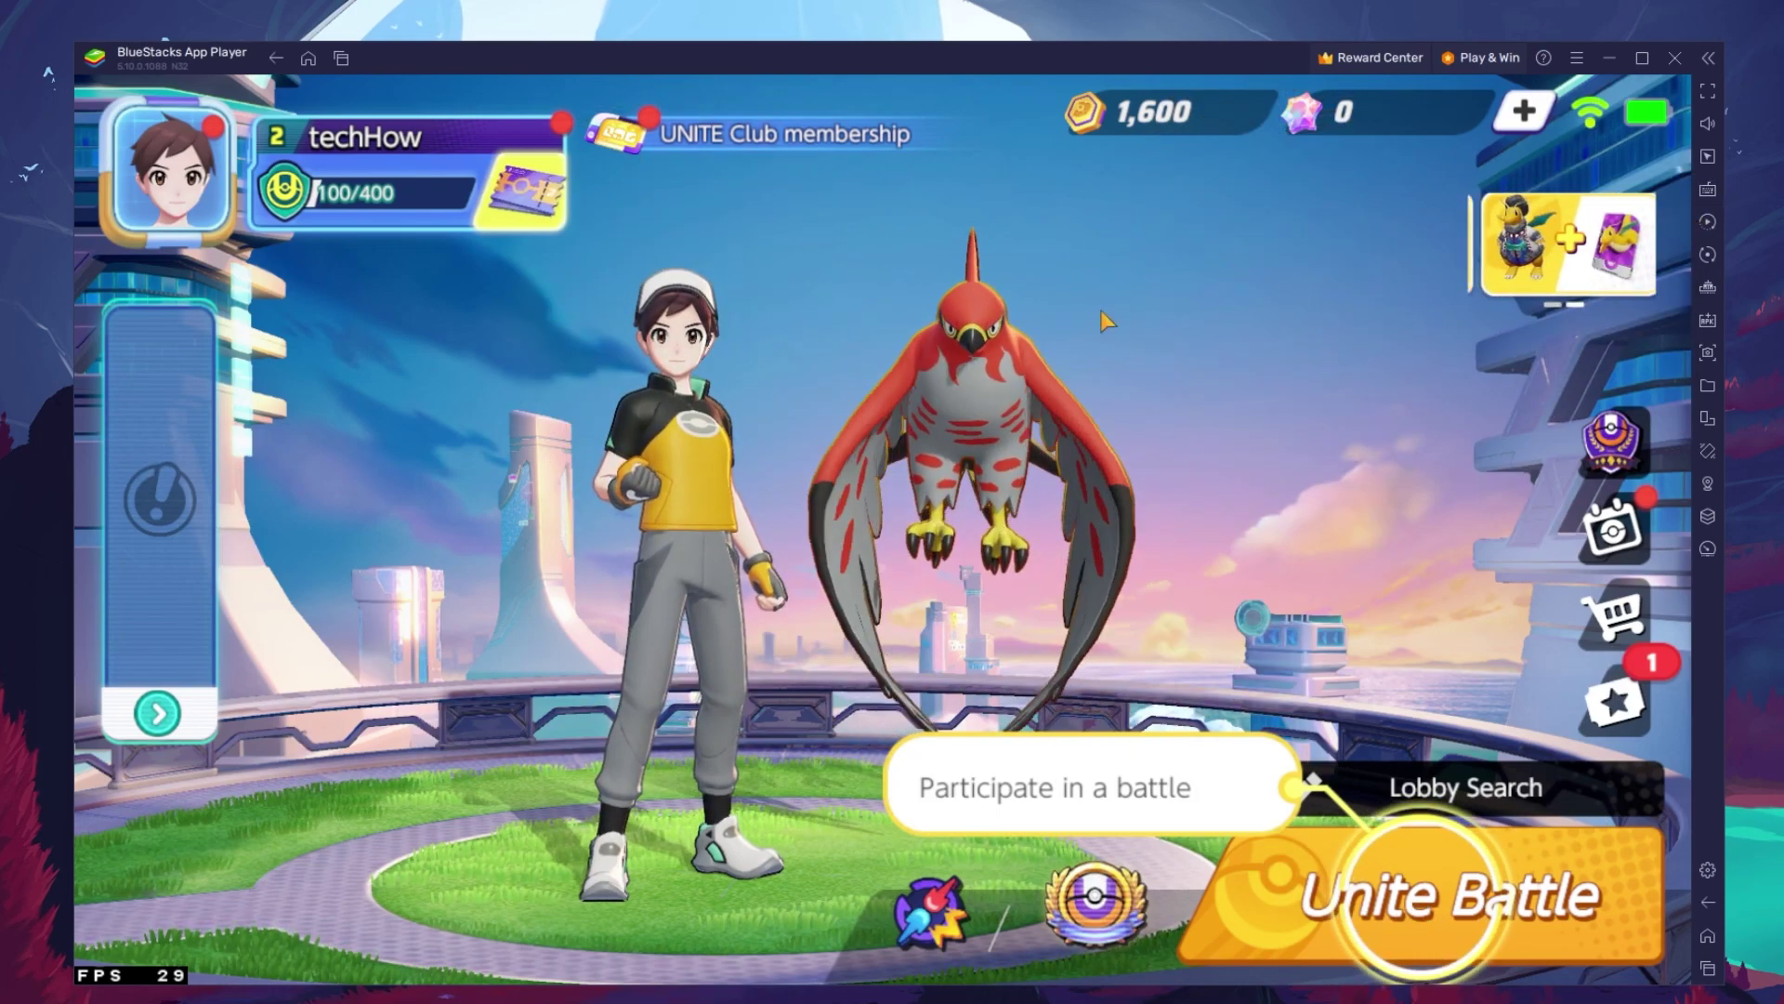
Step: Open the trainer menu and go to Pokémon UNITE's Settings
{"action": "left_click", "coordinate": [172, 170]}
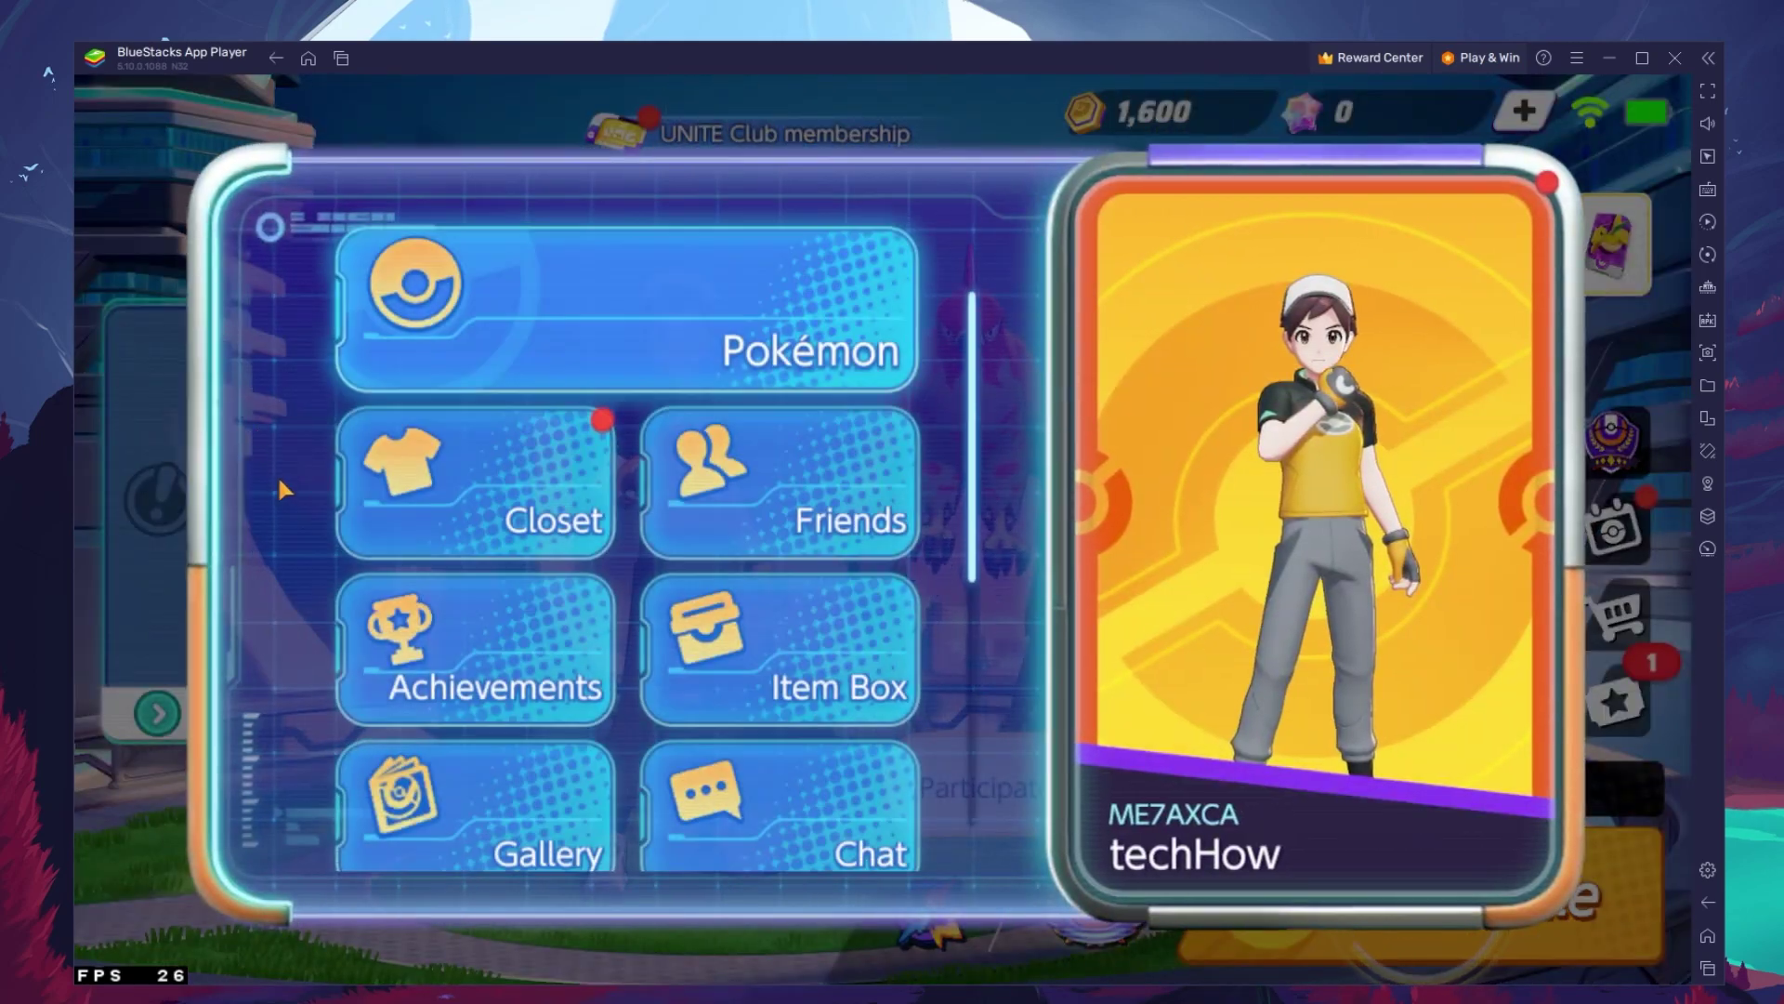
{"action": "scroll", "coordinate": [499, 770], "scroll_direction": "down", "scroll_amount": 5}
{"action": "scroll", "coordinate": [534, 429], "scroll_direction": "down", "scroll_amount": 3}
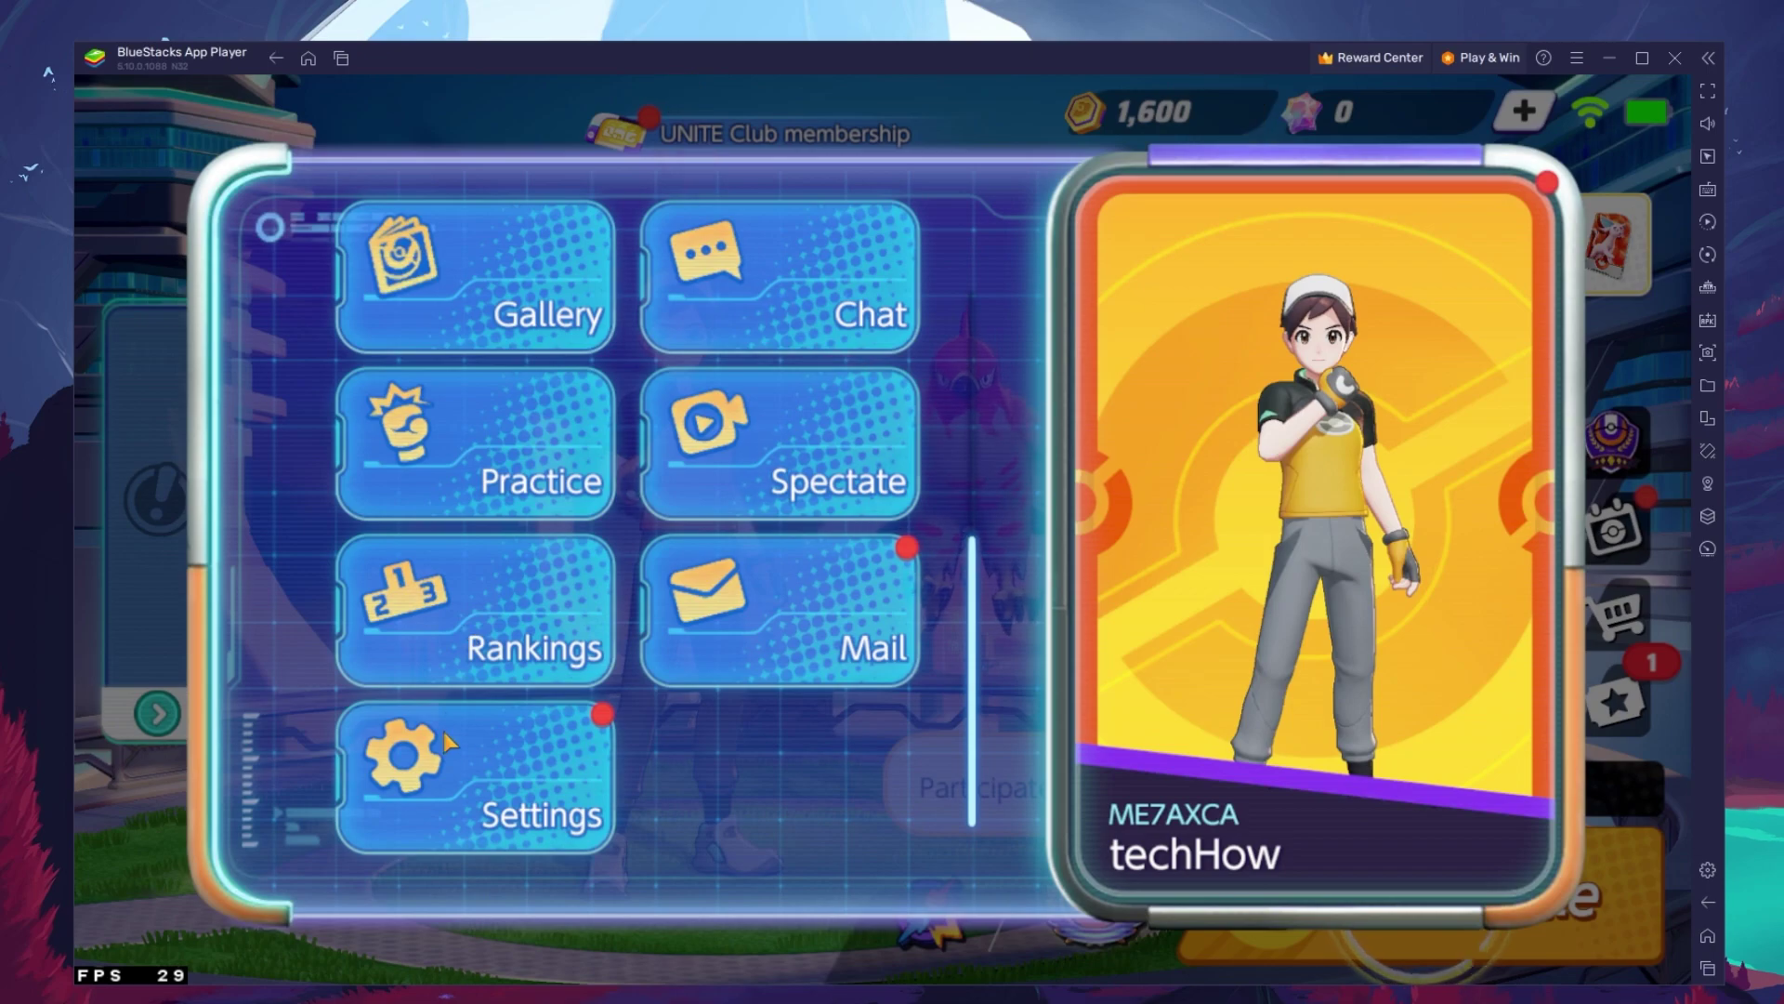
{"action": "left_click", "coordinate": [443, 770]}
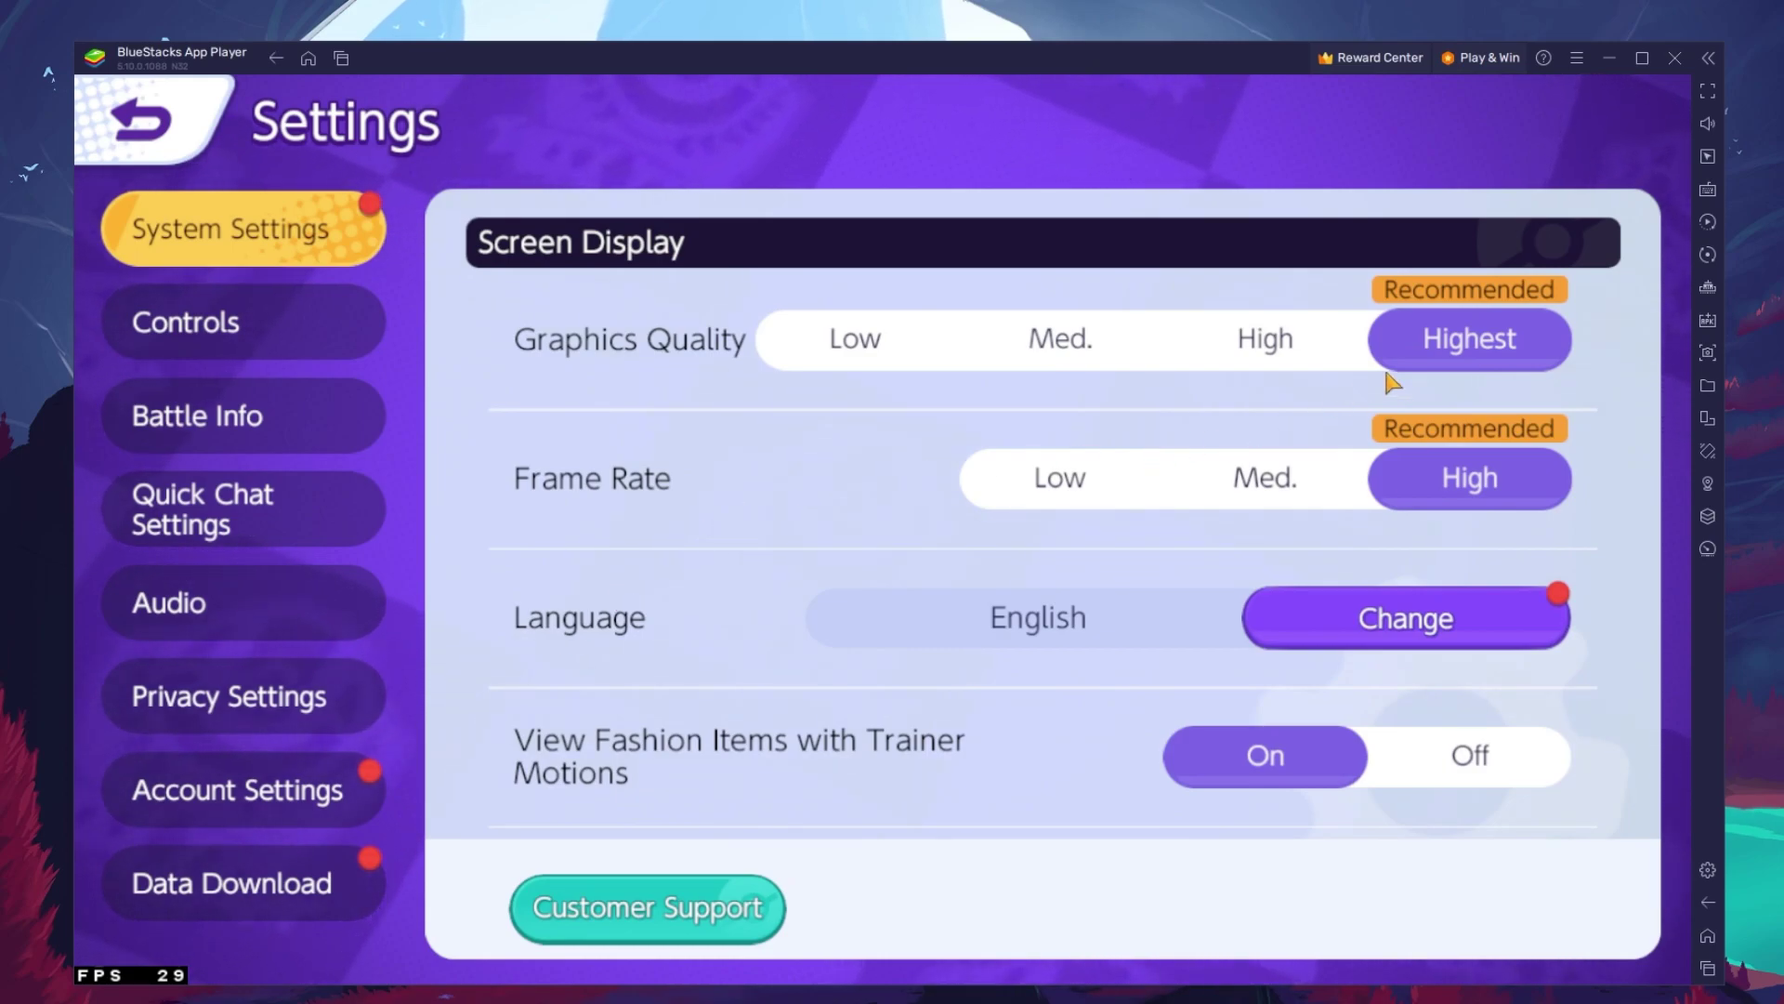
Step: Try Med. graphics quality, then settle Graphics Quality on High
{"action": "left_click", "coordinate": [1226, 339]}
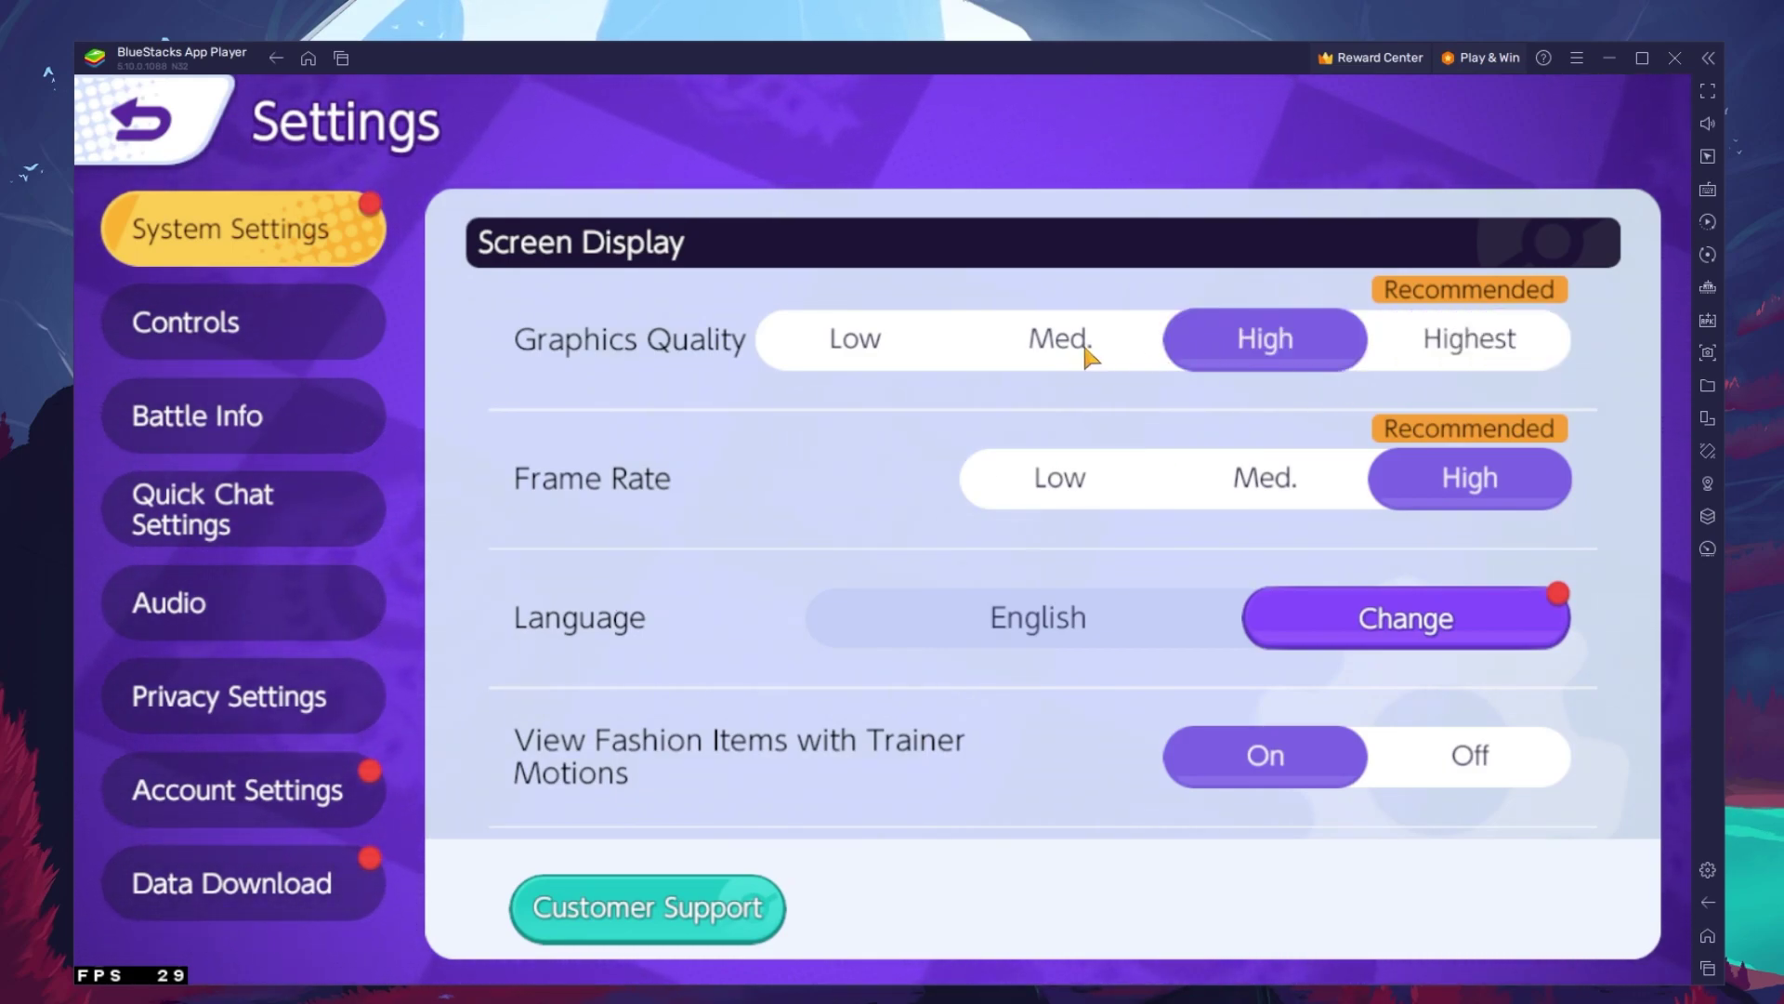
{"action": "left_click", "coordinate": [1080, 348]}
{"action": "left_click", "coordinate": [1227, 360]}
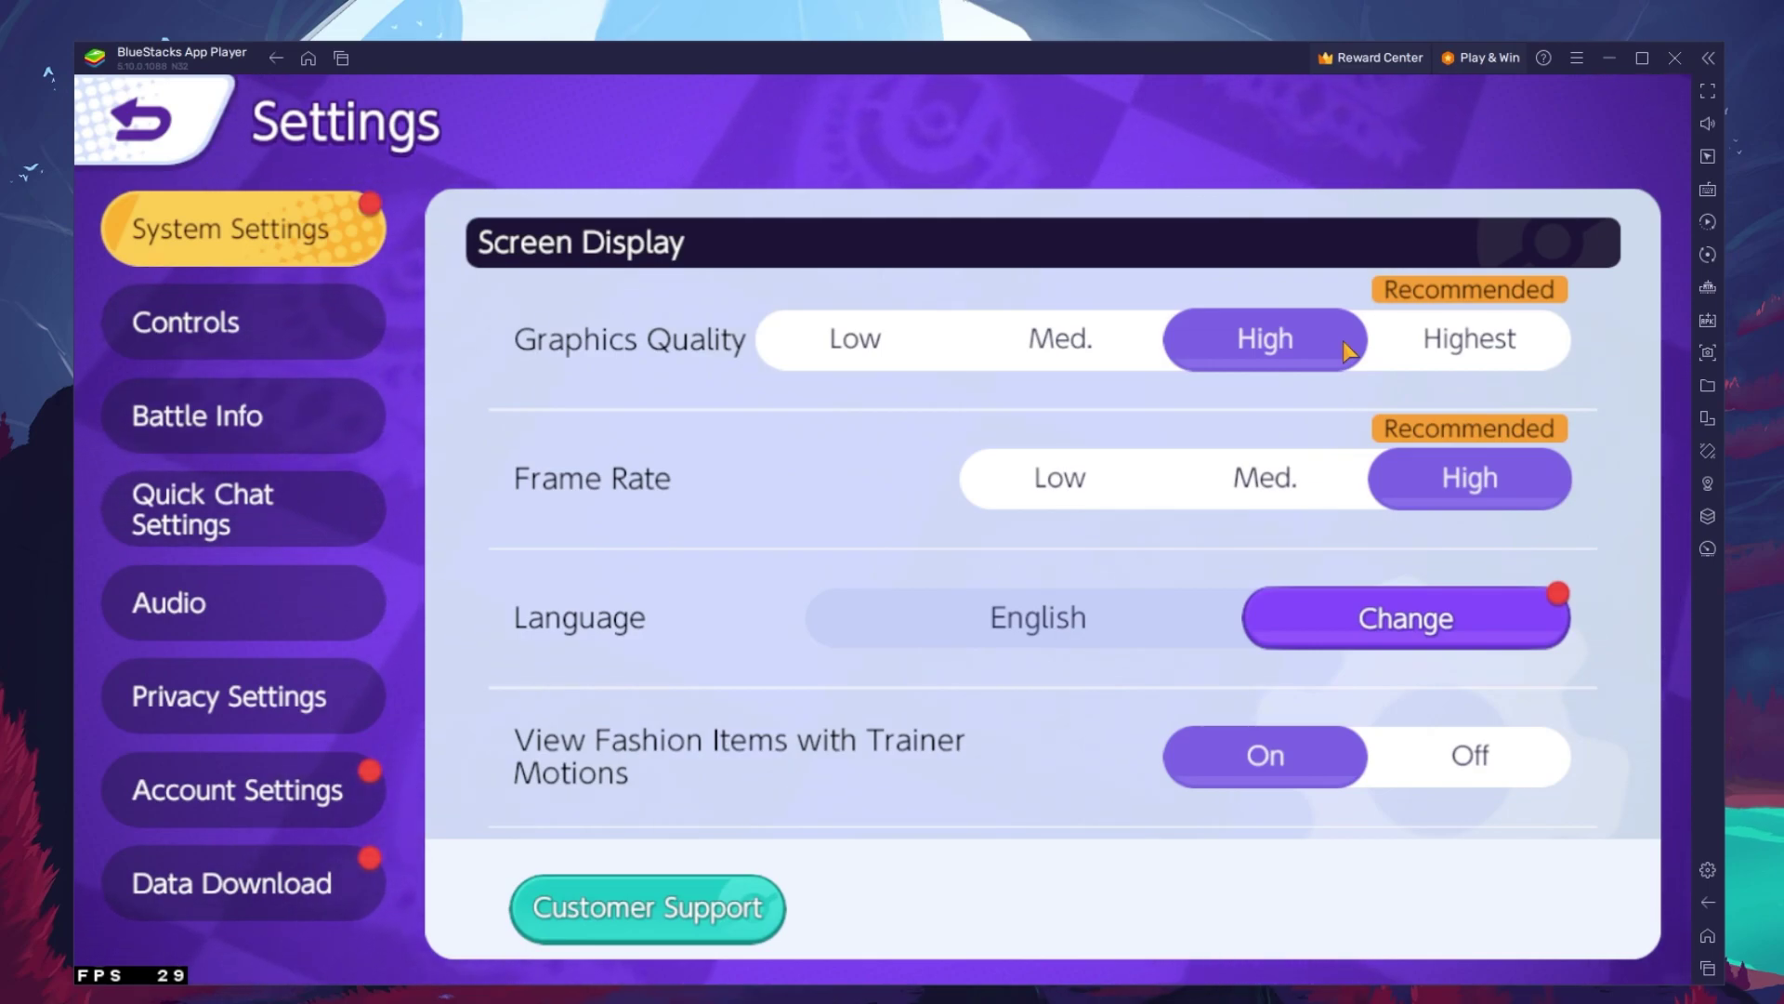
{"action": "left_click", "coordinate": [1152, 368]}
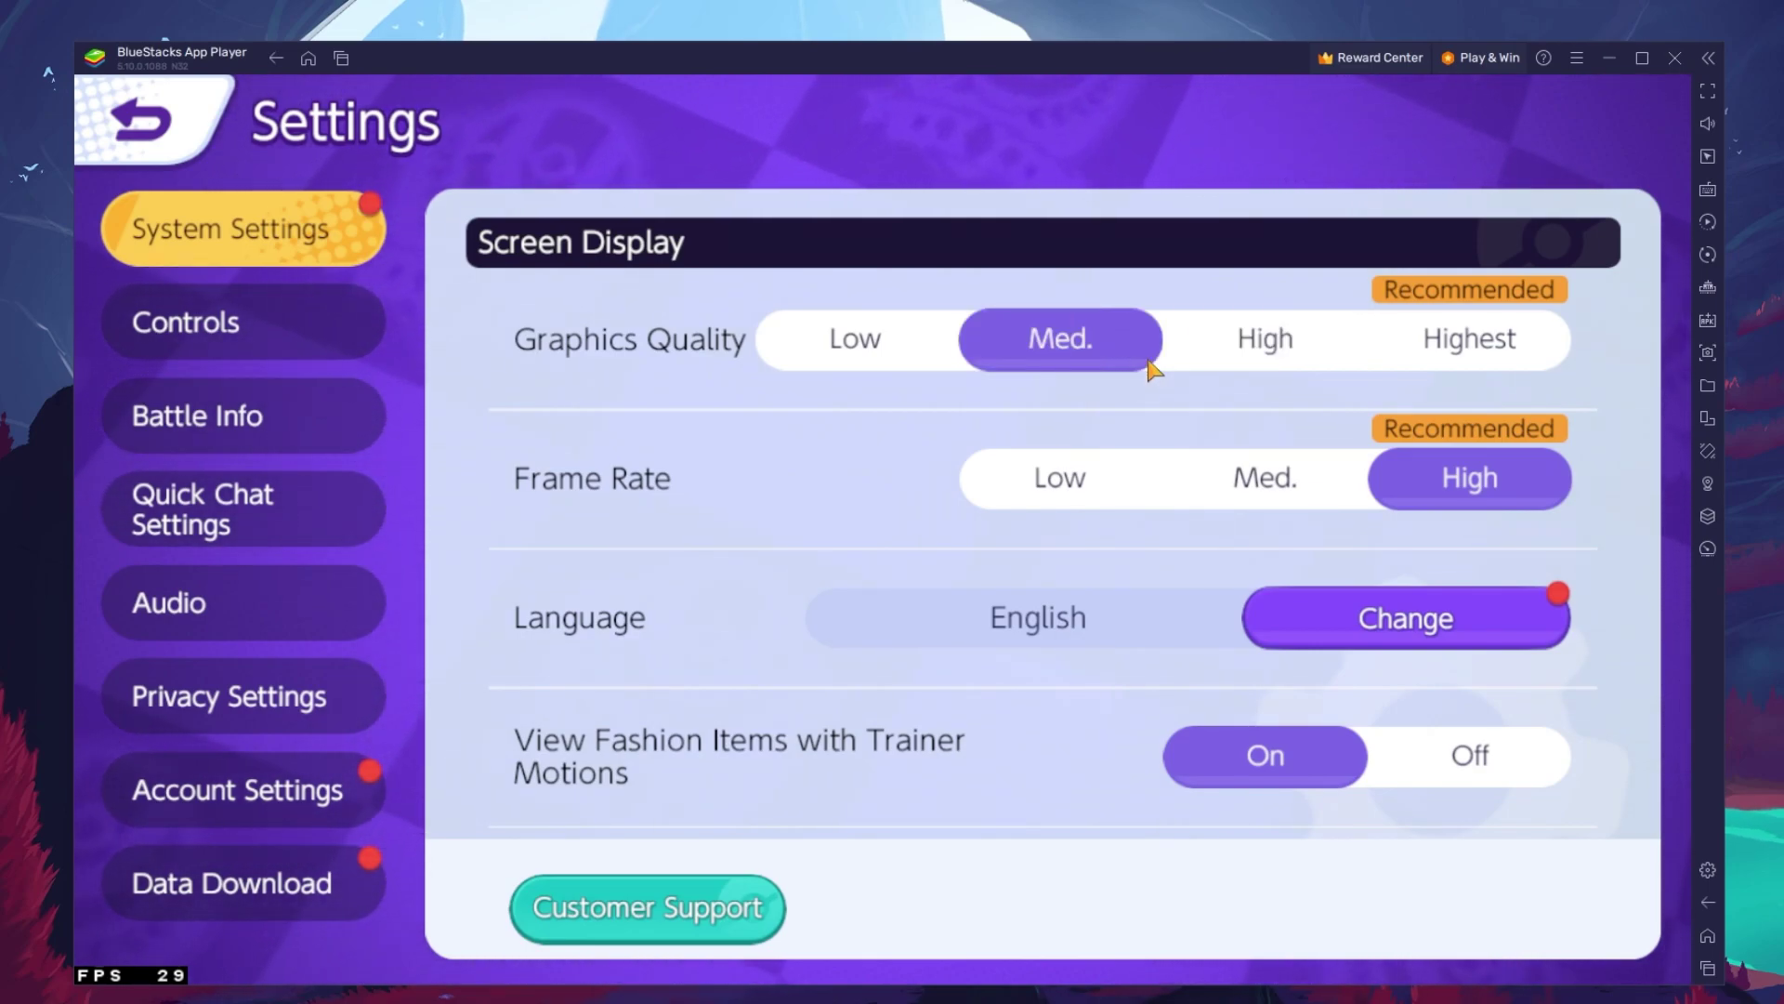
{"action": "left_click", "coordinate": [1193, 369]}
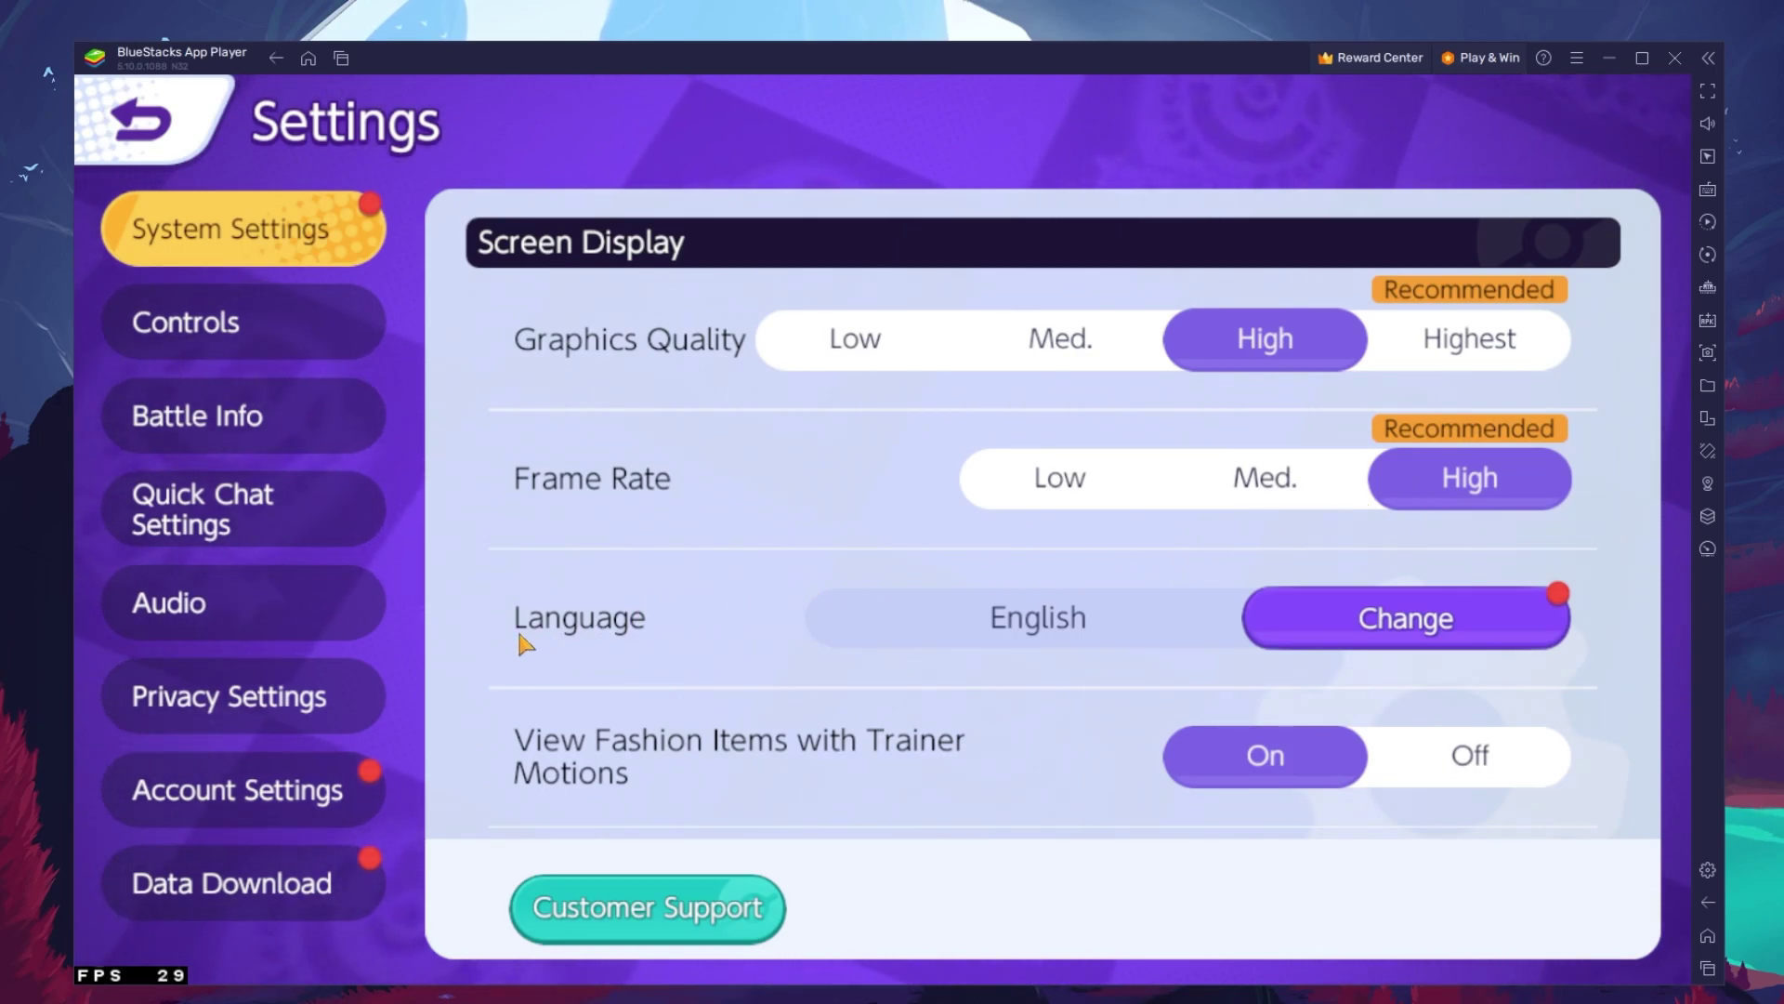
Step: Open the Controls tab and reset all control settings to default
{"action": "left_click", "coordinate": [268, 334]}
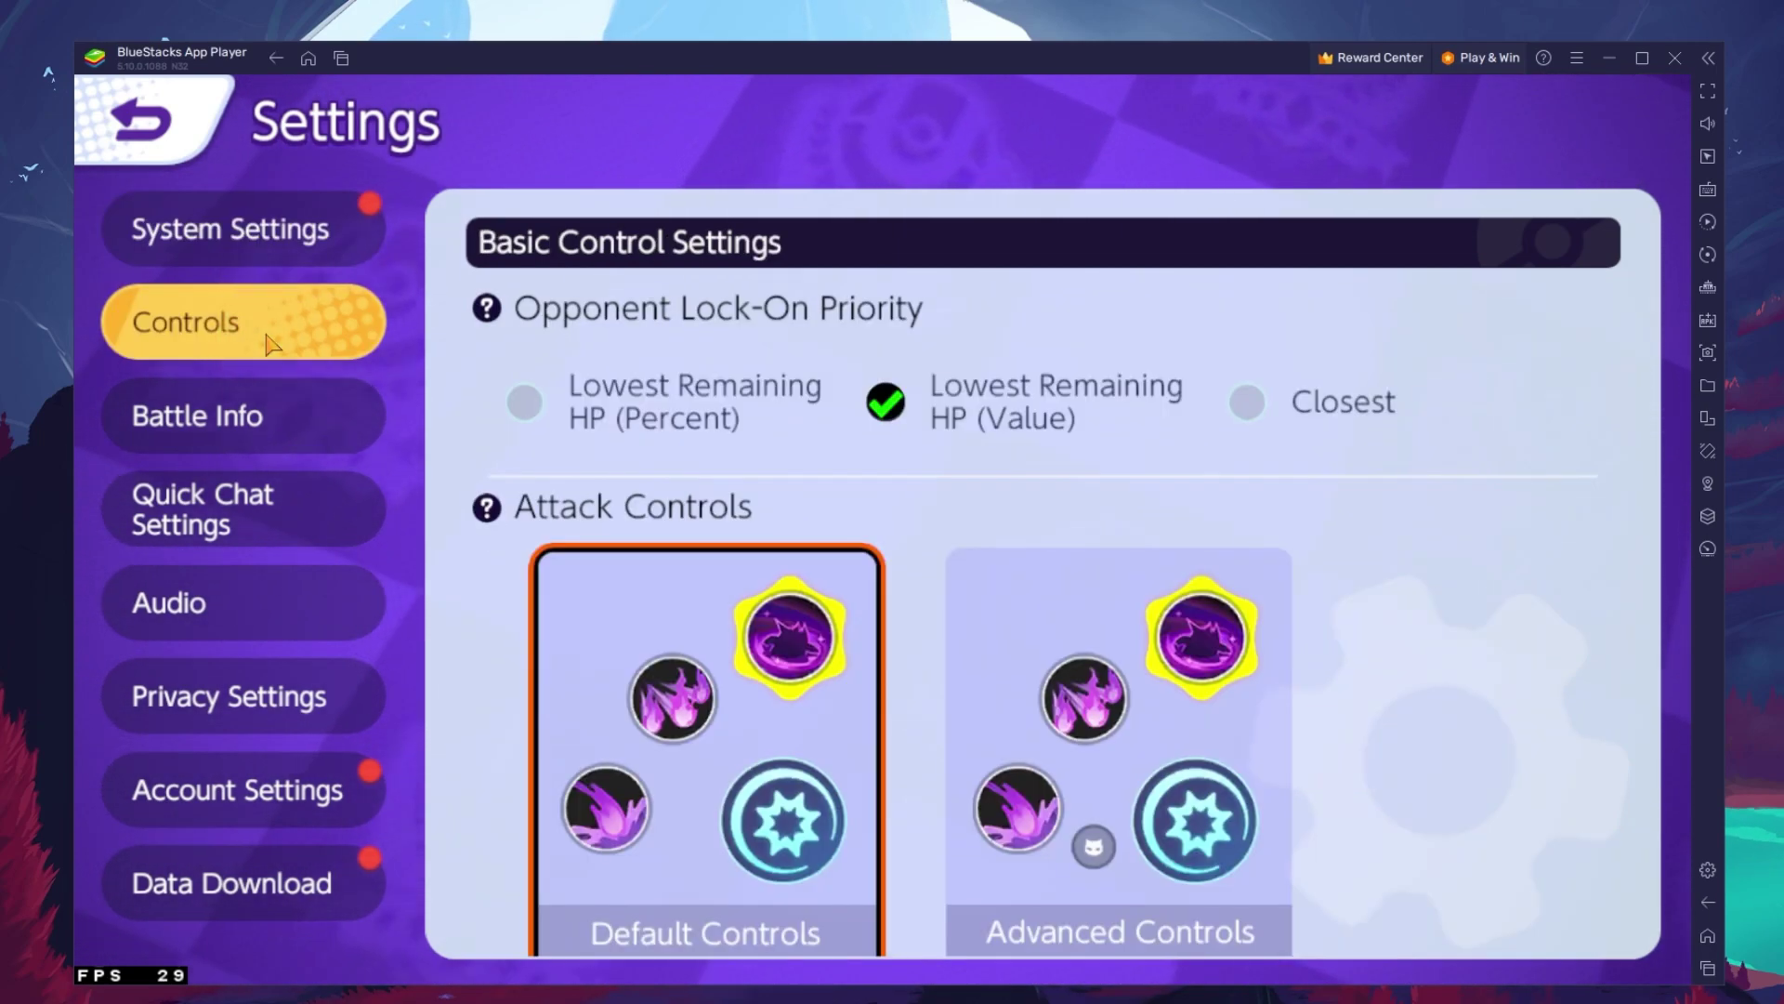
{"action": "scroll", "coordinate": [507, 809], "scroll_direction": "down", "scroll_amount": 2}
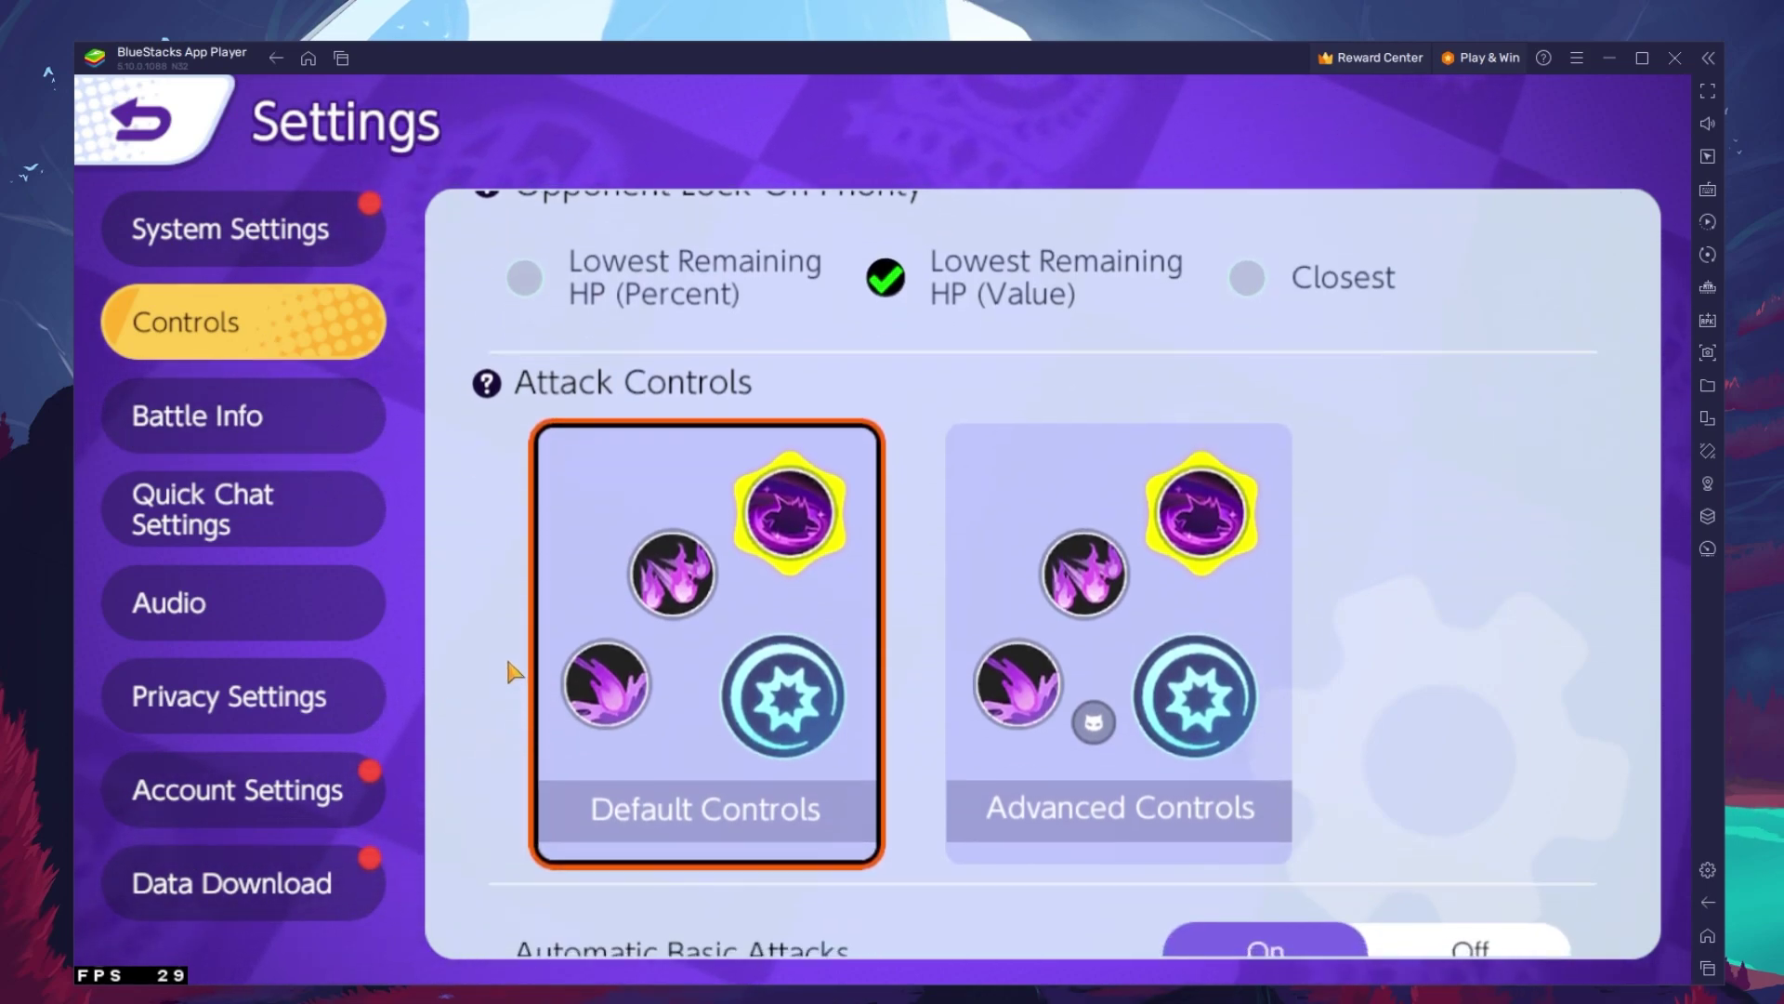
{"action": "scroll", "coordinate": [512, 673], "scroll_direction": "down", "scroll_amount": 3}
{"action": "scroll", "coordinate": [501, 585], "scroll_direction": "down", "scroll_amount": 4}
{"action": "scroll", "coordinate": [500, 564], "scroll_direction": "down", "scroll_amount": 2}
{"action": "scroll", "coordinate": [500, 563], "scroll_direction": "down", "scroll_amount": 3}
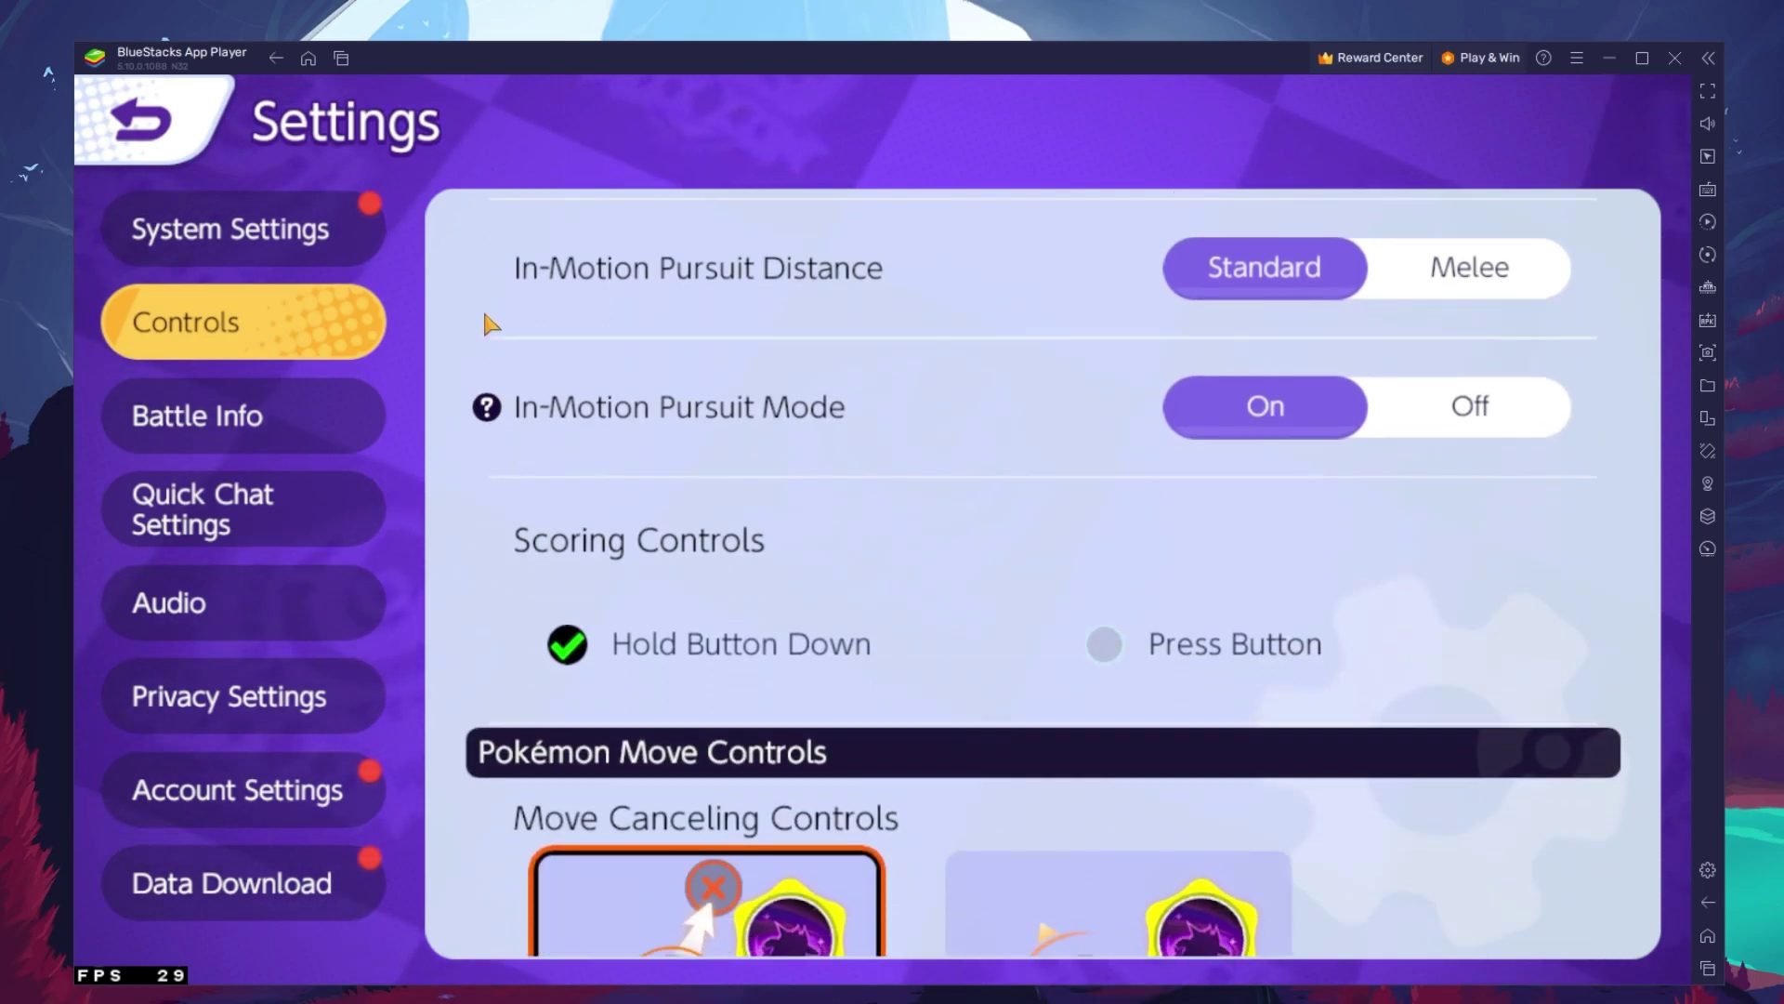
{"action": "scroll", "coordinate": [497, 461], "scroll_direction": "down", "scroll_amount": 2}
{"action": "scroll", "coordinate": [499, 444], "scroll_direction": "down", "scroll_amount": 3}
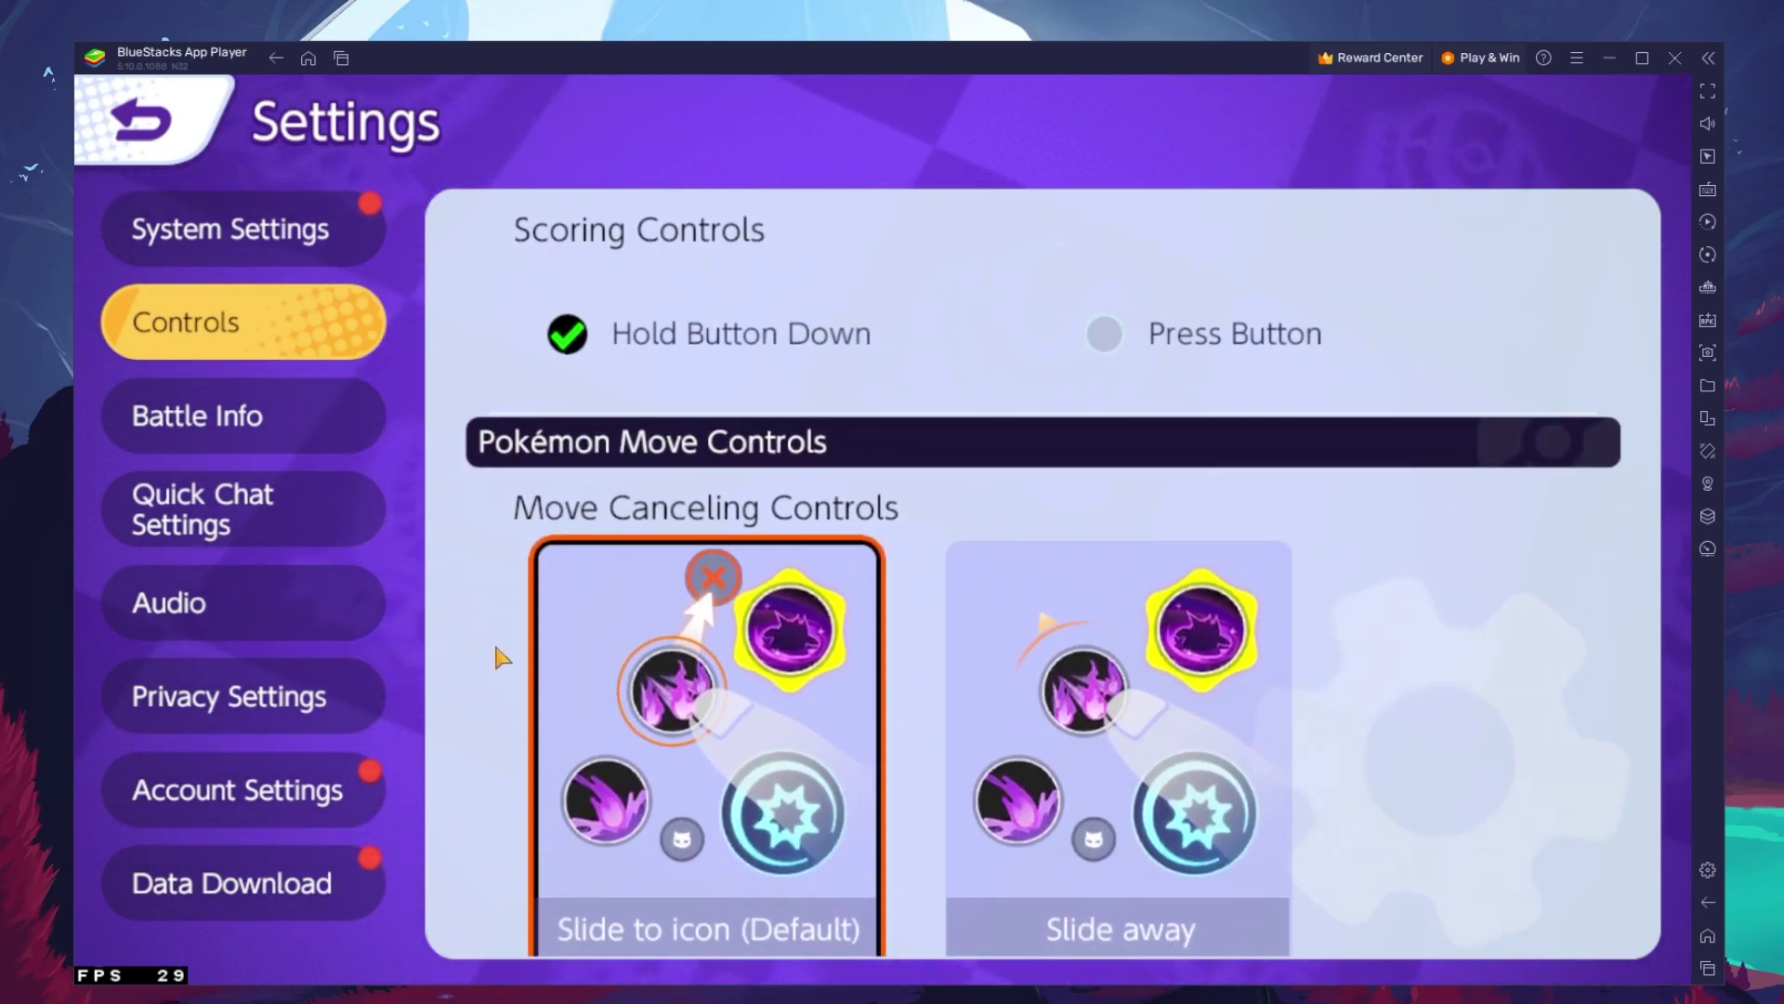
{"action": "scroll", "coordinate": [499, 667], "scroll_direction": "down", "scroll_amount": 4}
{"action": "scroll", "coordinate": [496, 418], "scroll_direction": "down", "scroll_amount": 2}
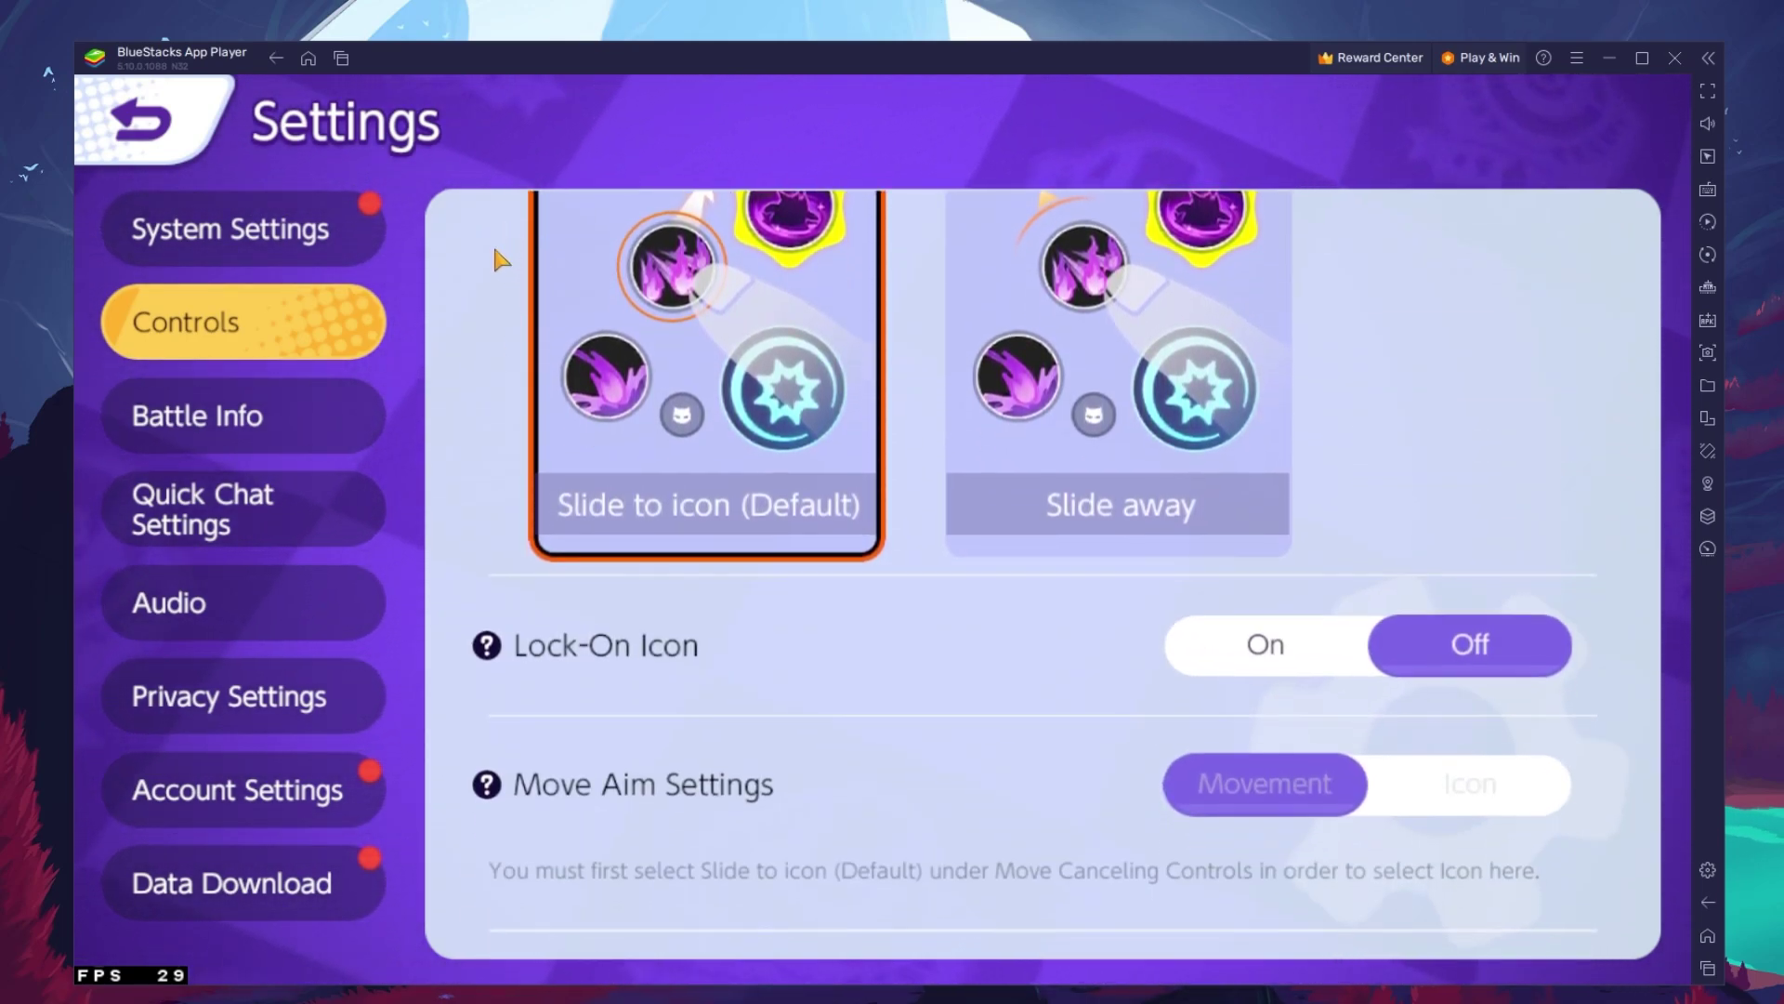
{"action": "scroll", "coordinate": [489, 355], "scroll_direction": "down", "scroll_amount": 2}
{"action": "scroll", "coordinate": [488, 320], "scroll_direction": "down", "scroll_amount": 2}
{"action": "scroll", "coordinate": [491, 294], "scroll_direction": "down", "scroll_amount": 2}
{"action": "scroll", "coordinate": [491, 294], "scroll_direction": "down", "scroll_amount": 2}
{"action": "scroll", "coordinate": [495, 390], "scroll_direction": "down", "scroll_amount": 1}
{"action": "scroll", "coordinate": [500, 419], "scroll_direction": "down", "scroll_amount": 1}
{"action": "scroll", "coordinate": [503, 437], "scroll_direction": "down", "scroll_amount": 1}
{"action": "scroll", "coordinate": [504, 436], "scroll_direction": "down", "scroll_amount": 2}
{"action": "scroll", "coordinate": [509, 279], "scroll_direction": "down", "scroll_amount": 1}
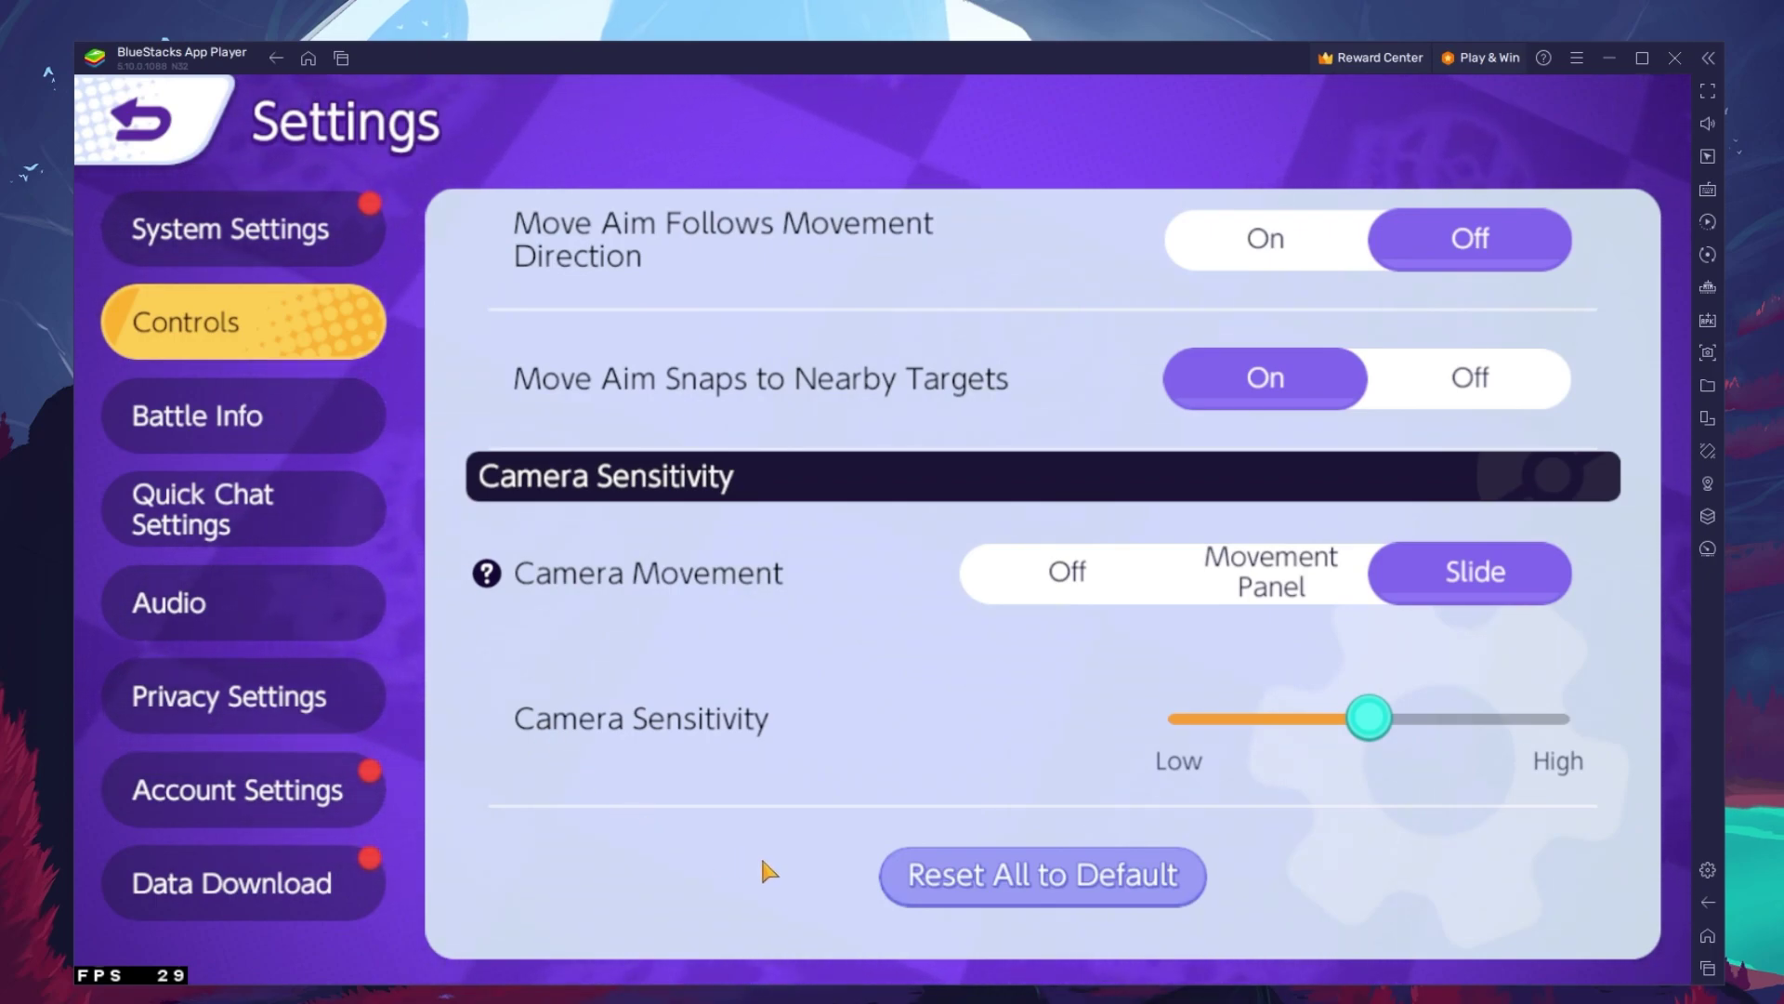
{"action": "left_click", "coordinate": [1035, 910]}
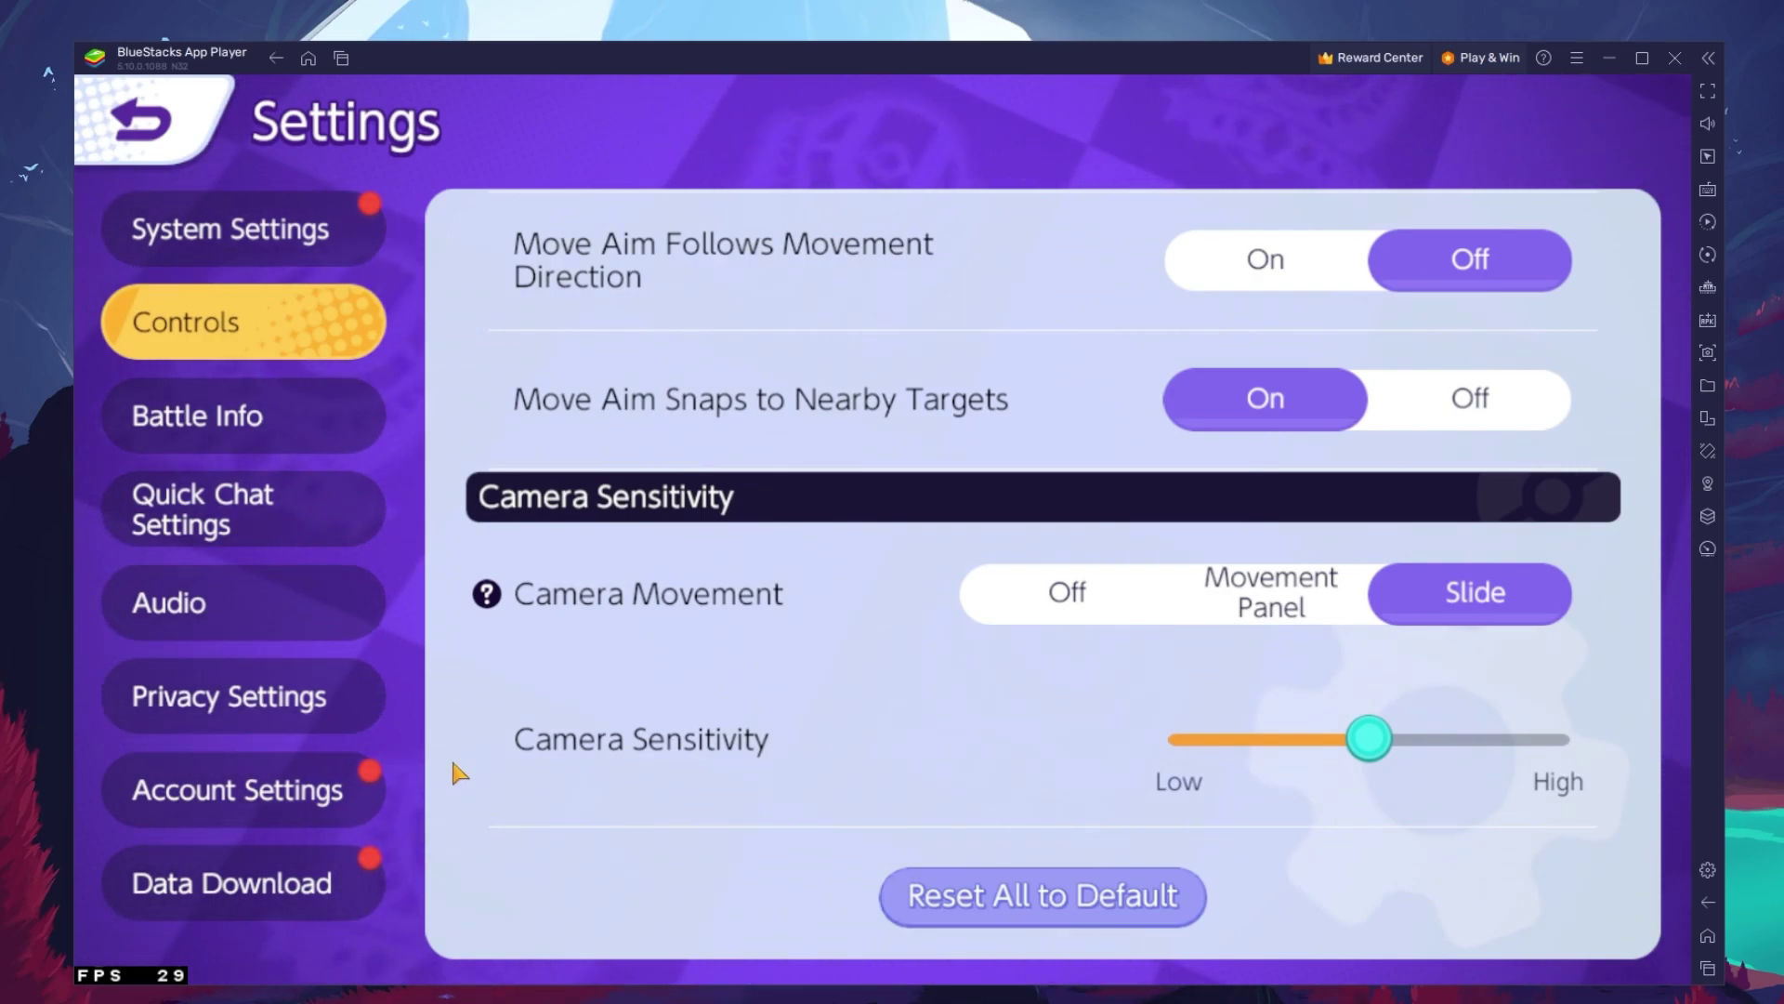
Step: Leave Allow Additional Data Downloads Off, then exit settings and the trainer menu
{"action": "left_click", "coordinate": [368, 860]}
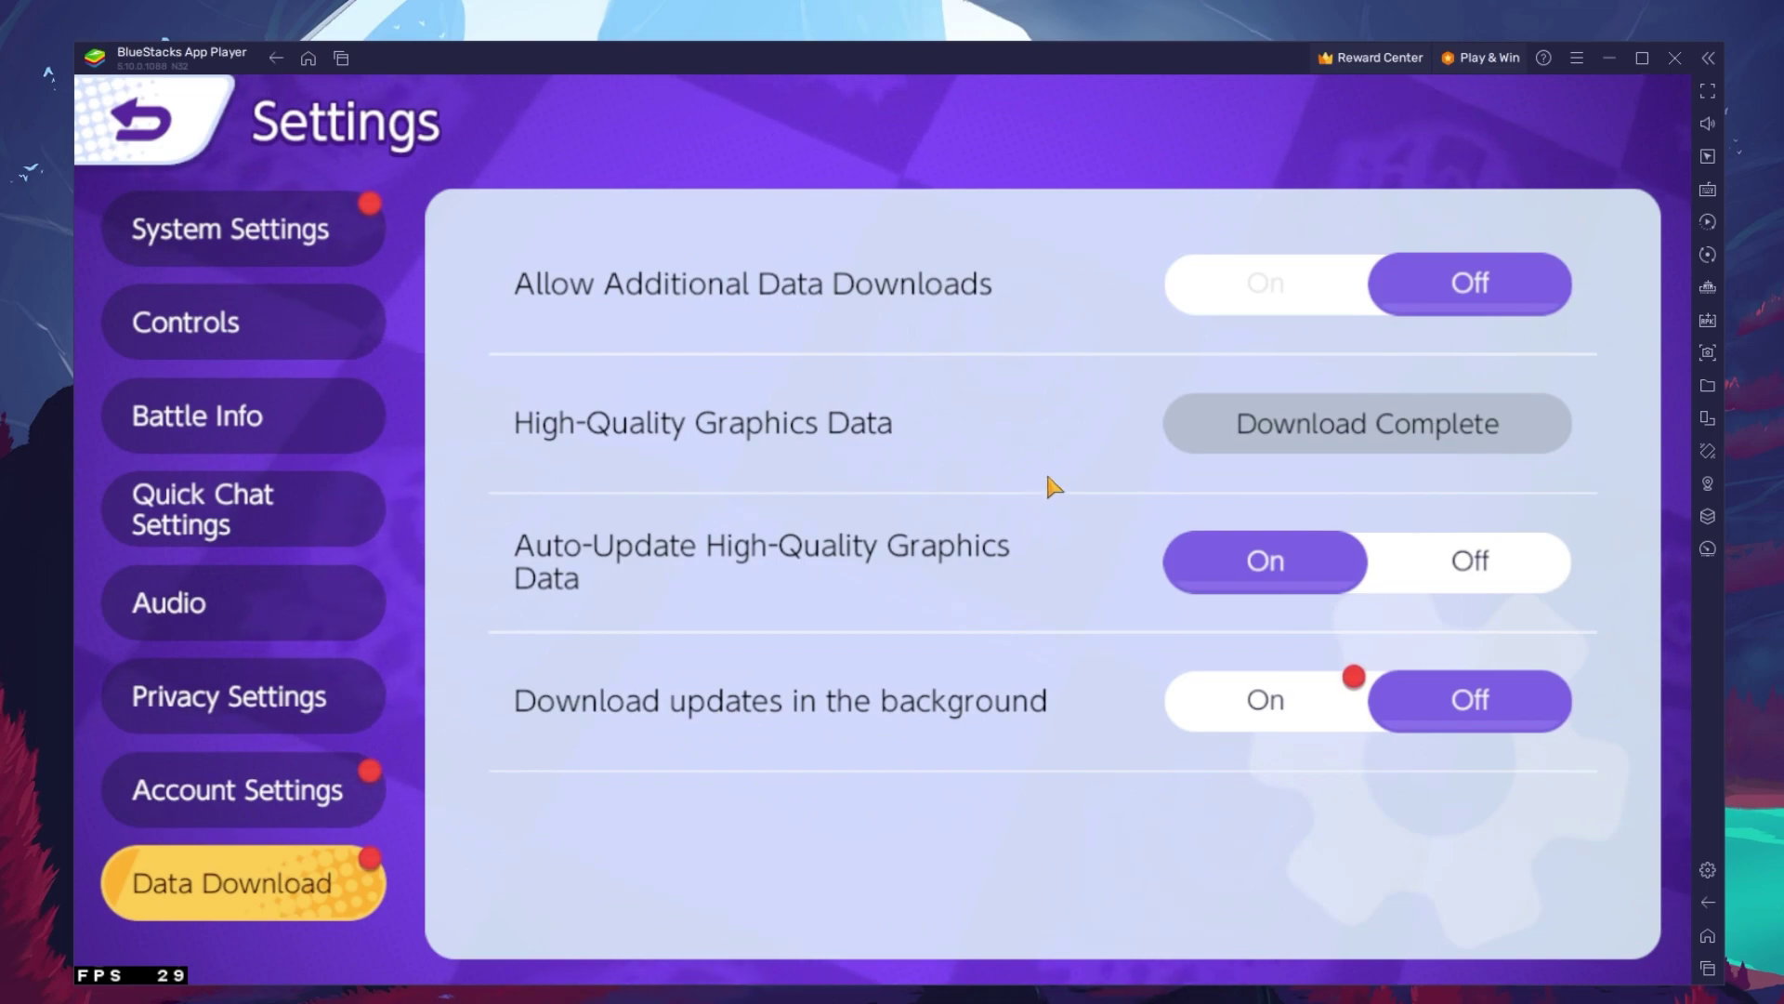
{"action": "left_click", "coordinate": [1457, 284]}
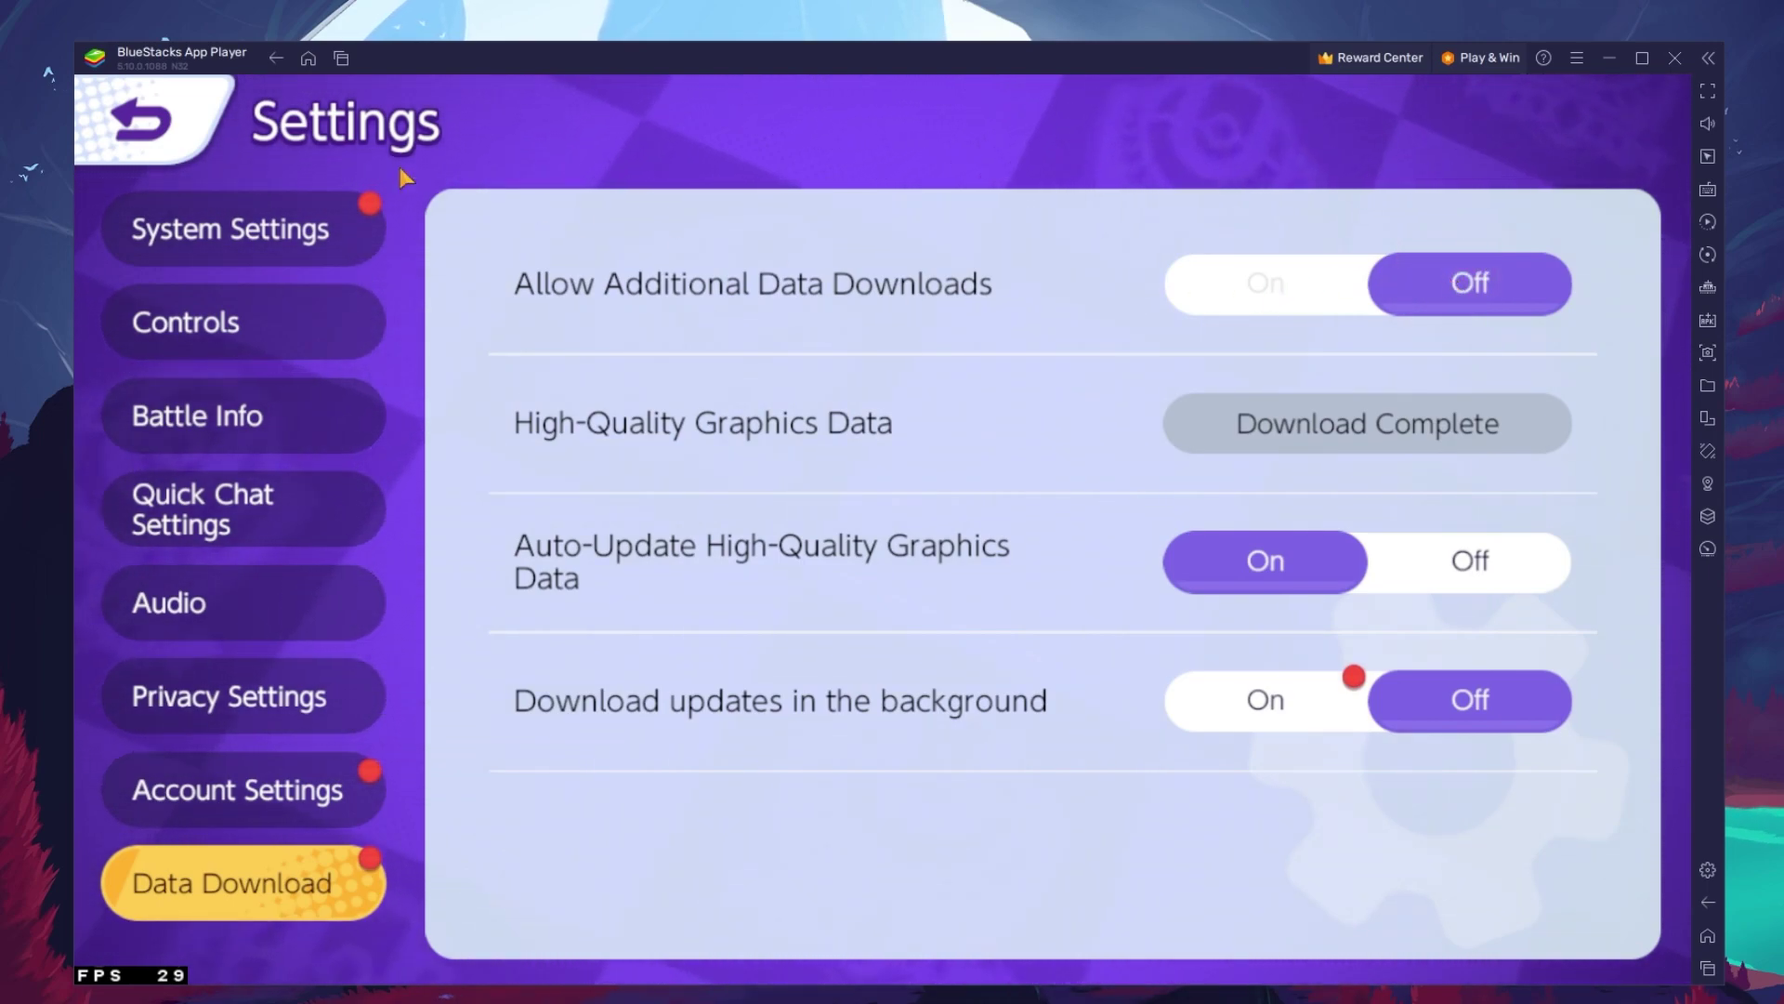
{"action": "left_click", "coordinate": [141, 122]}
{"action": "left_click", "coordinate": [132, 113]}
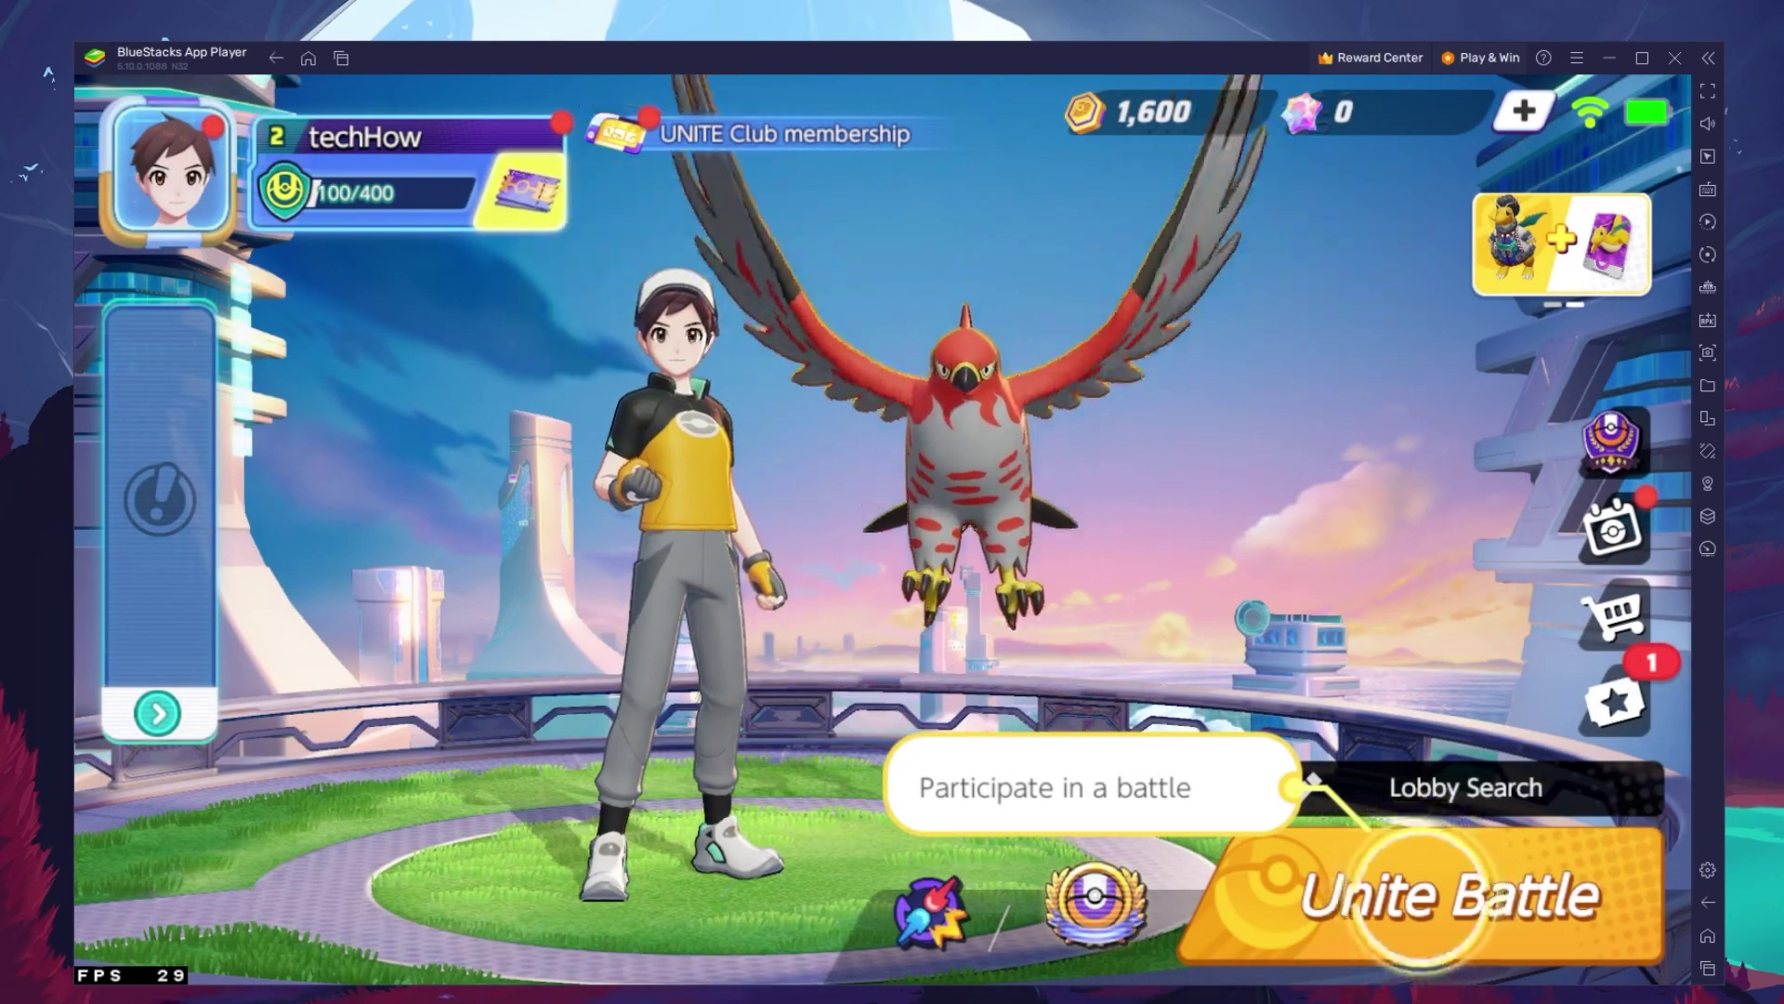
Step: Start a match with the Unite Battle button in the lobby
{"action": "left_click", "coordinate": [1363, 900]}
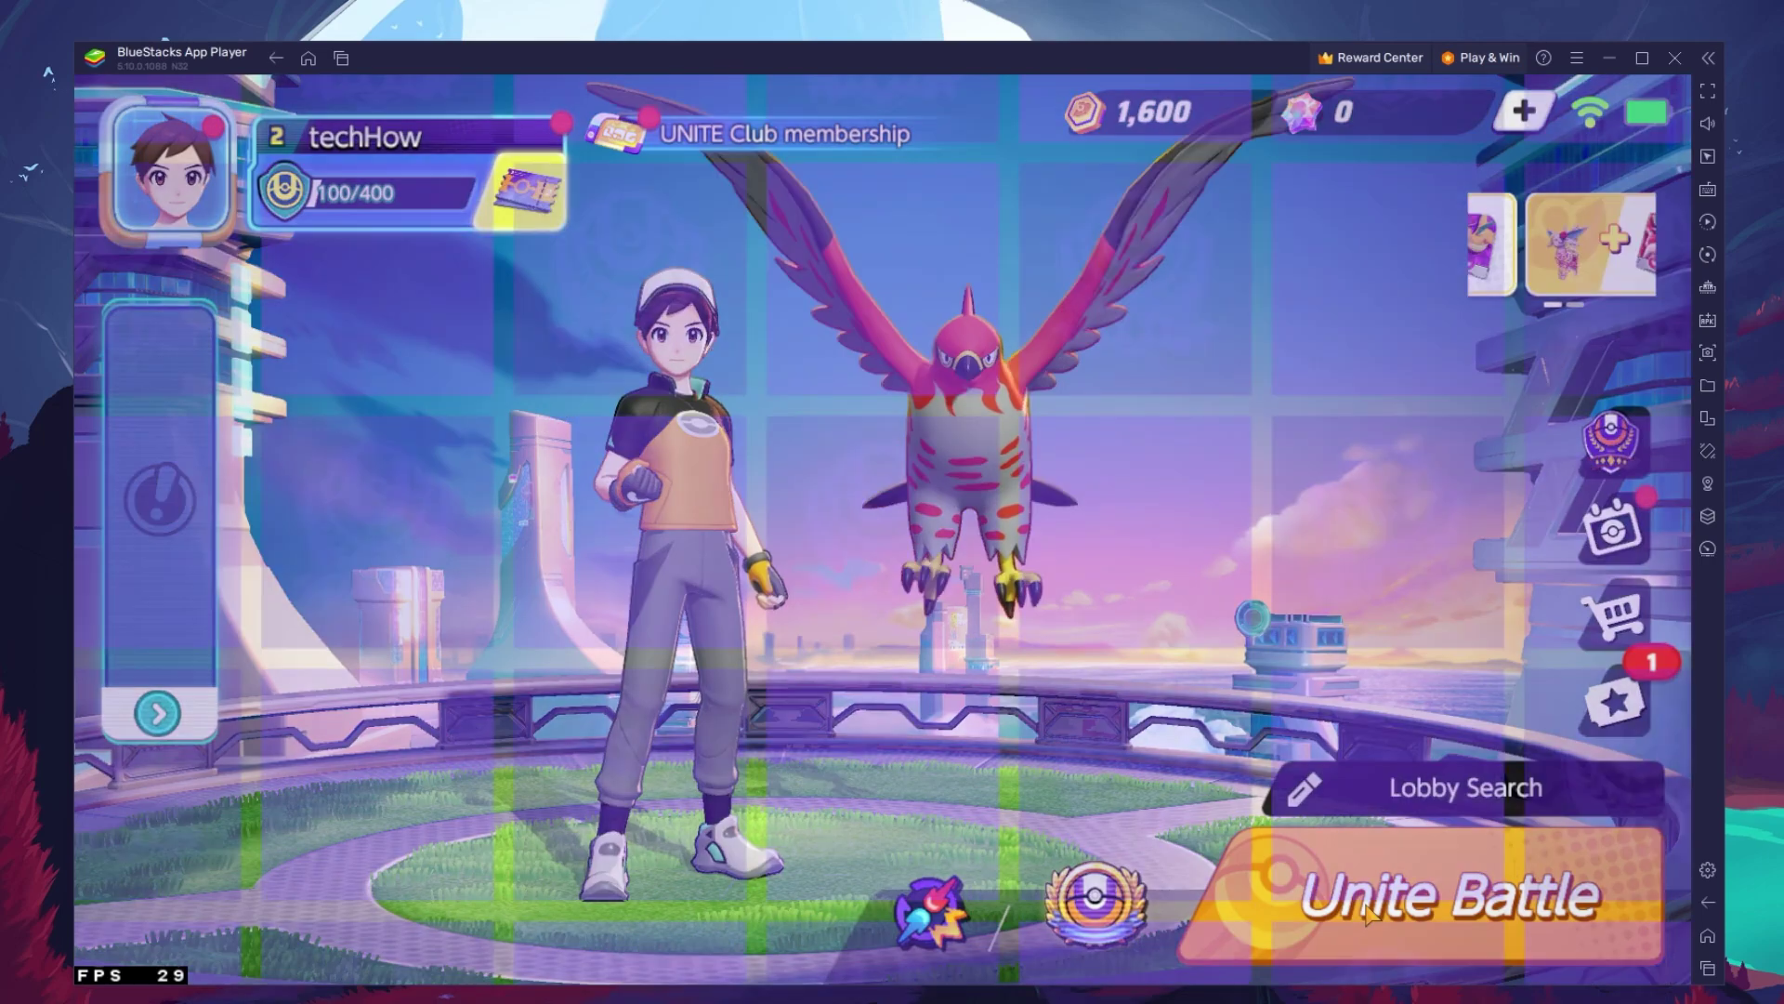